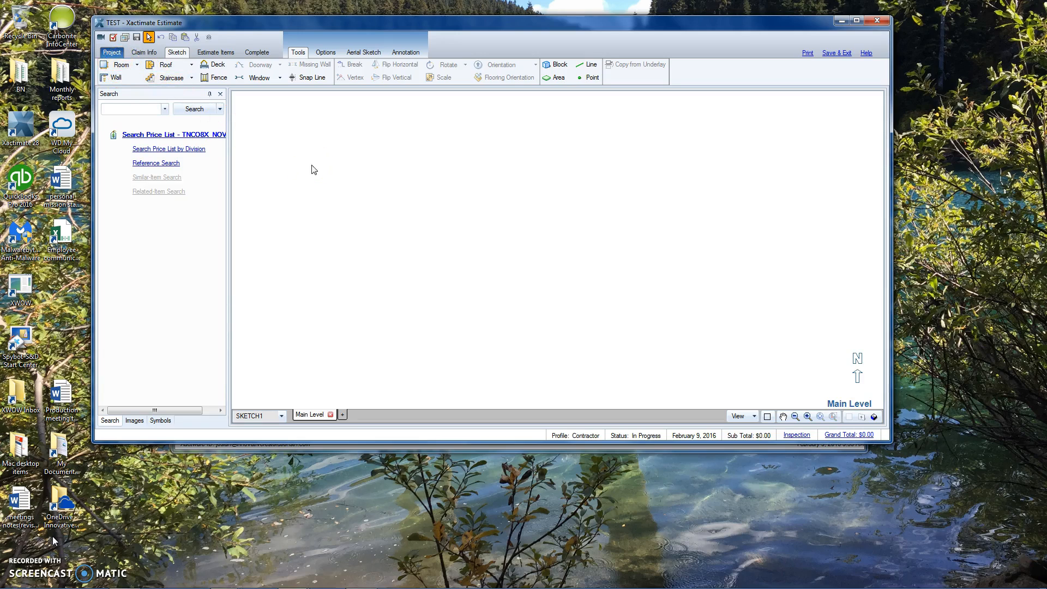
Place a new room of 12' by 12' on the Main Level sketch.
{"action": "key", "text": "r"}
{"action": "left_click", "coordinate": [333, 175]}
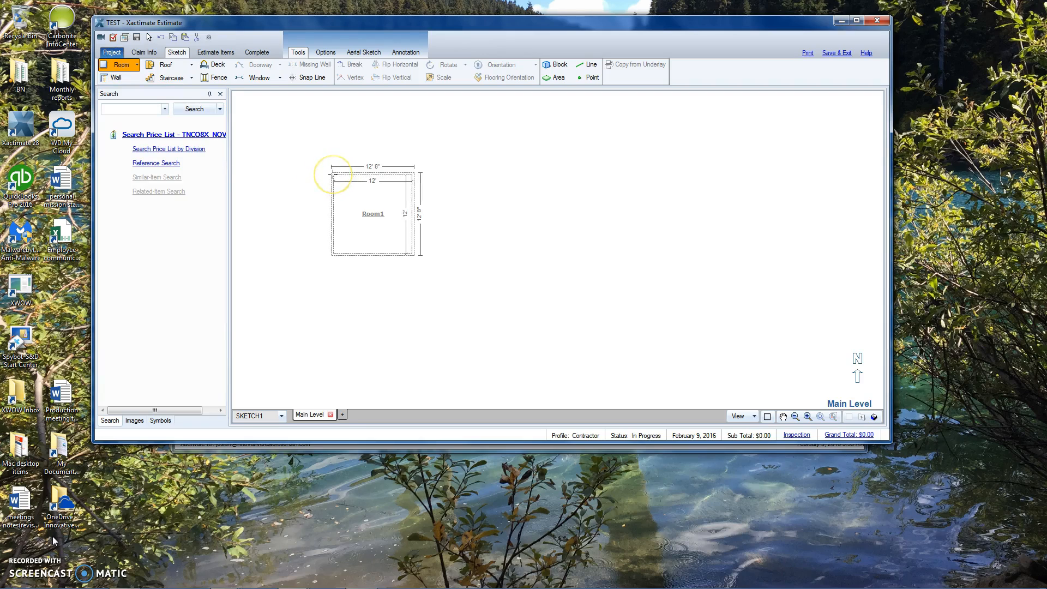
{"action": "left_click", "coordinate": [333, 175]}
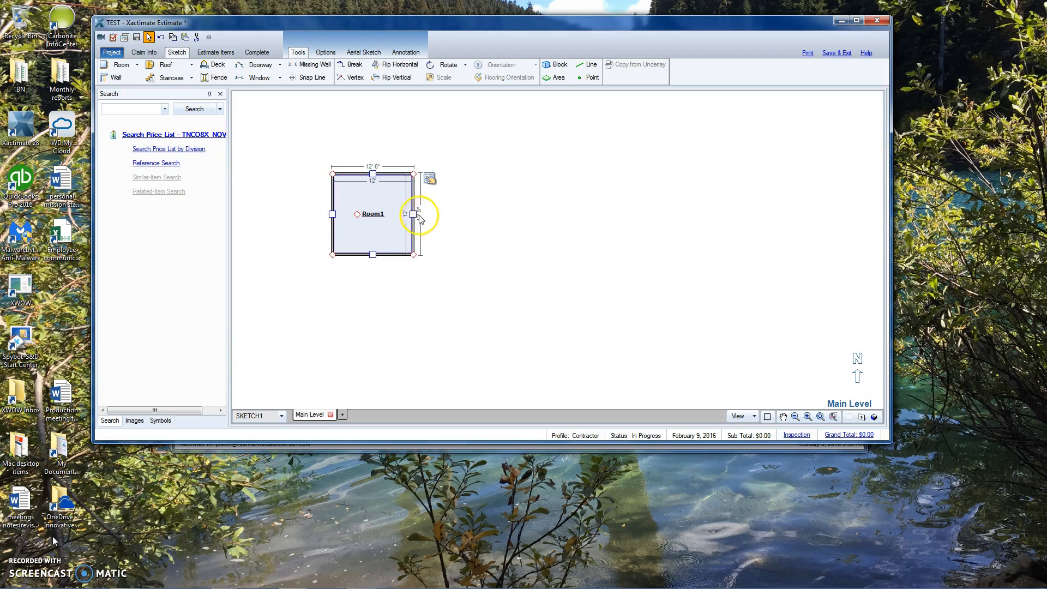
Move the room's east wall outward until the interior width is 21' 4".
{"action": "left_click_drag", "start_coordinate": [415, 213], "coordinate": [479, 215]}
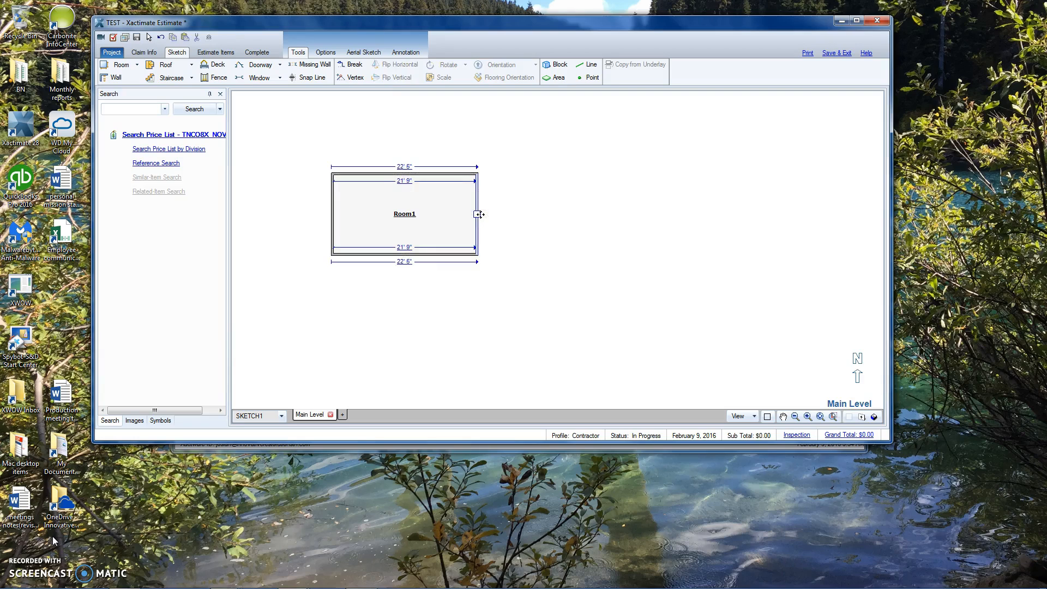
{"action": "key", "text": "Left"}
{"action": "key", "text": "Left"}
{"action": "key", "text": "Left"}
{"action": "key", "text": "Left"}
{"action": "key", "text": "Left"}
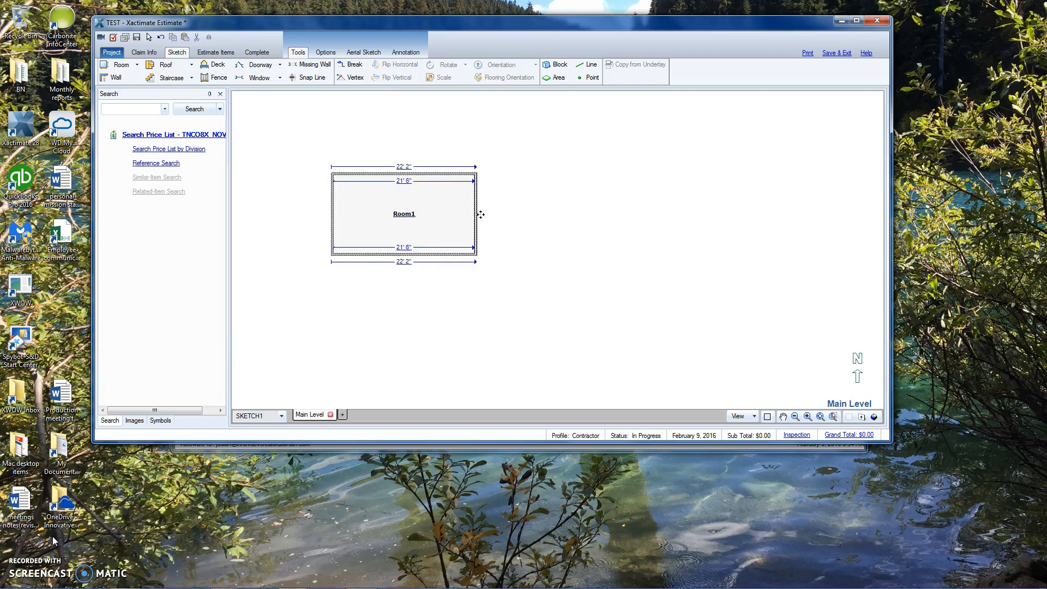
{"action": "left_click", "coordinate": [476, 214]}
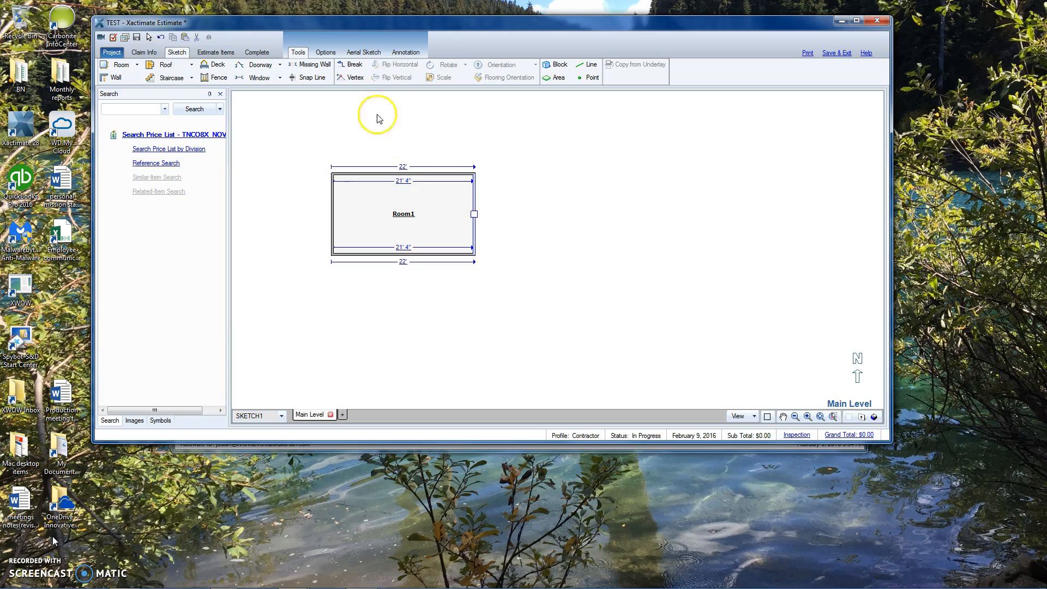
Break the north wall about 15' 3" from the west corner and move its eastern segment outward about 4'.
{"action": "left_click", "coordinate": [352, 66]}
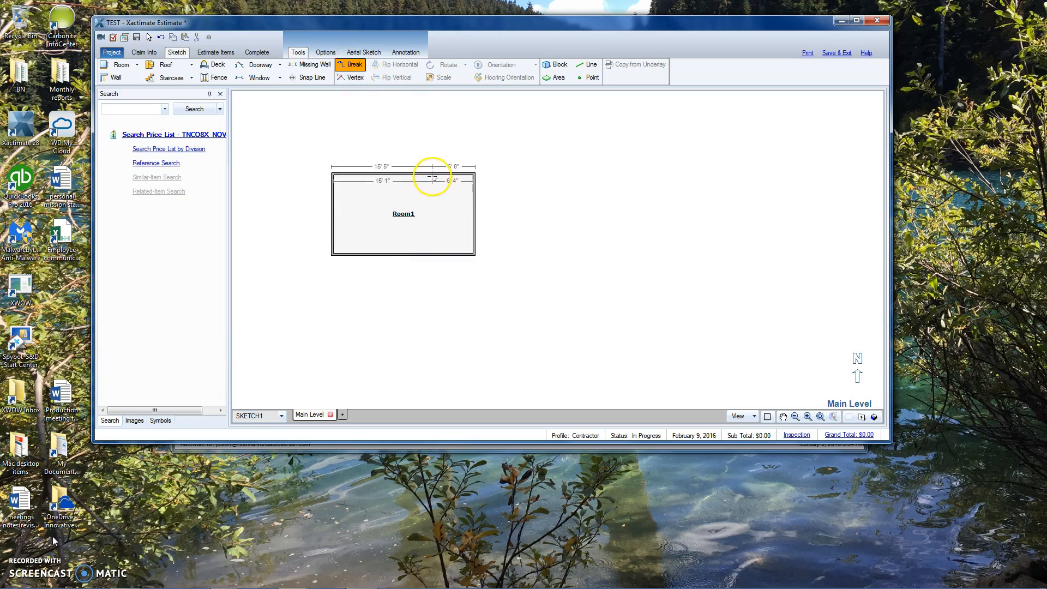
{"action": "left_click_drag", "start_coordinate": [449, 173], "coordinate": [449, 151]}
{"action": "key", "text": "Up"}
{"action": "key", "text": "Up"}
{"action": "key", "text": "Up"}
{"action": "key", "text": "Up"}
{"action": "key", "text": "Up"}
{"action": "key", "text": "Up"}
{"action": "key", "text": "Up"}
{"action": "key", "text": "Up"}
{"action": "key", "text": "Up"}
{"action": "key", "text": "Up"}
{"action": "key", "text": "Up"}
{"action": "key", "text": "Up"}
{"action": "key", "text": "Down"}
{"action": "key", "text": "Down"}
{"action": "key", "text": "Down"}
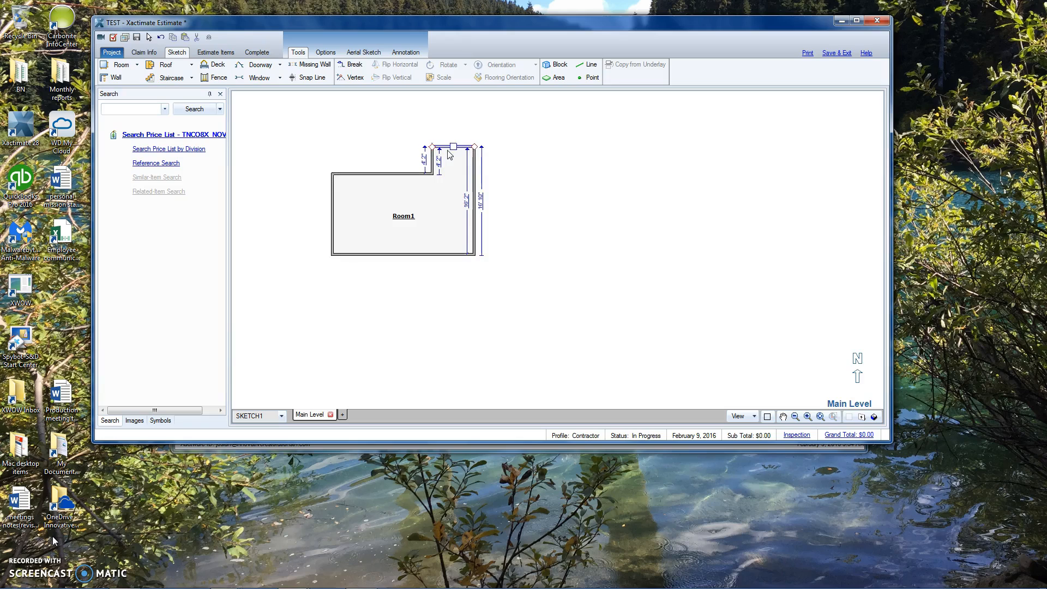
Nudge the raised north wall segment farther out and back in to an offset of 4' 1".
{"action": "key", "text": "Up"}
{"action": "key", "text": "Up"}
{"action": "key", "text": "Up"}
{"action": "key", "text": "Up"}
{"action": "key", "text": "Up"}
{"action": "key", "text": "Up"}
{"action": "key", "text": "Up"}
{"action": "key", "text": "Up"}
{"action": "key", "text": "Up"}
{"action": "key", "text": "Up"}
{"action": "key", "text": "Up"}
{"action": "key", "text": "Up"}
{"action": "key", "text": "Up"}
{"action": "key", "text": "Up"}
{"action": "key", "text": "Up"}
{"action": "key", "text": "Up"}
{"action": "key", "text": "Up"}
{"action": "key", "text": "Up"}
{"action": "key", "text": "Up"}
{"action": "key", "text": "Up"}
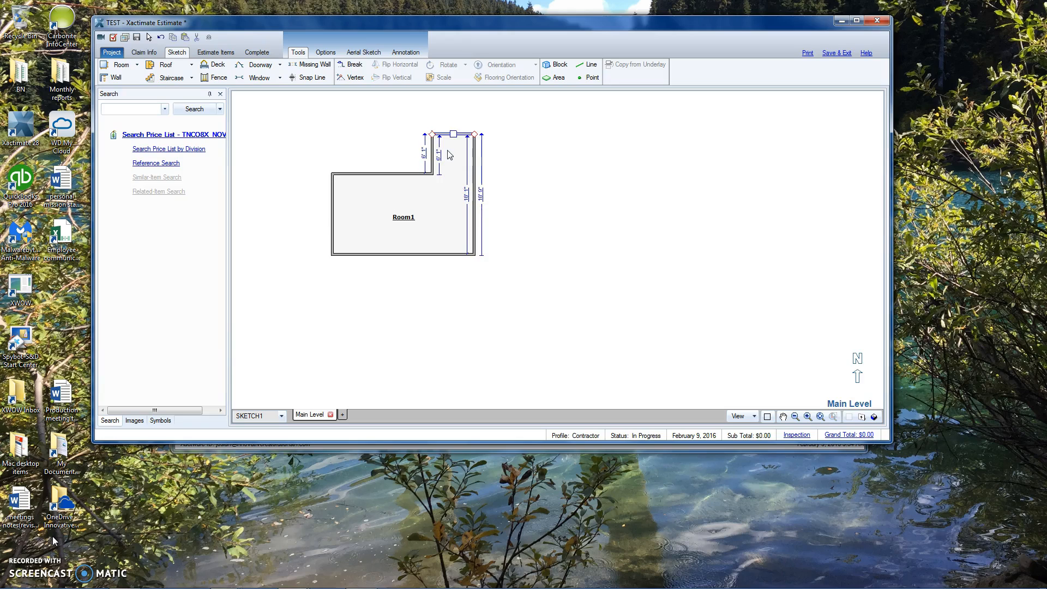
{"action": "key", "text": "Down"}
{"action": "key", "text": "Down"}
{"action": "key", "text": "Down"}
{"action": "key", "text": "Down"}
{"action": "key", "text": "Down"}
{"action": "key", "text": "Down"}
{"action": "key", "text": "Down"}
{"action": "key", "text": "Down"}
{"action": "key", "text": "Down"}
{"action": "key", "text": "Down"}
{"action": "key", "text": "Down"}
{"action": "key", "text": "Down"}
{"action": "key", "text": "Down"}
{"action": "key", "text": "Down"}
{"action": "key", "text": "Down"}
{"action": "key", "text": "Down"}
{"action": "key", "text": "Down"}
{"action": "key", "text": "Down"}
{"action": "key", "text": "Down"}
{"action": "key", "text": "Down"}
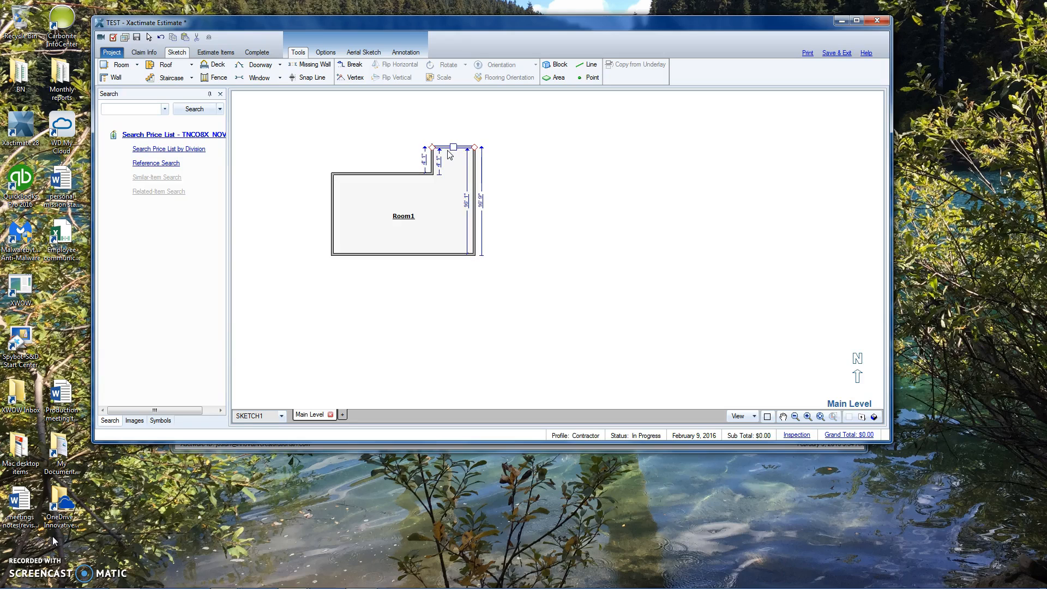
Move the short jog wall west until the lower north wall is 11' 8" long and the raised section is 9' 8" wide inside.
{"action": "left_click", "coordinate": [431, 162]}
{"action": "left_click", "coordinate": [431, 162]}
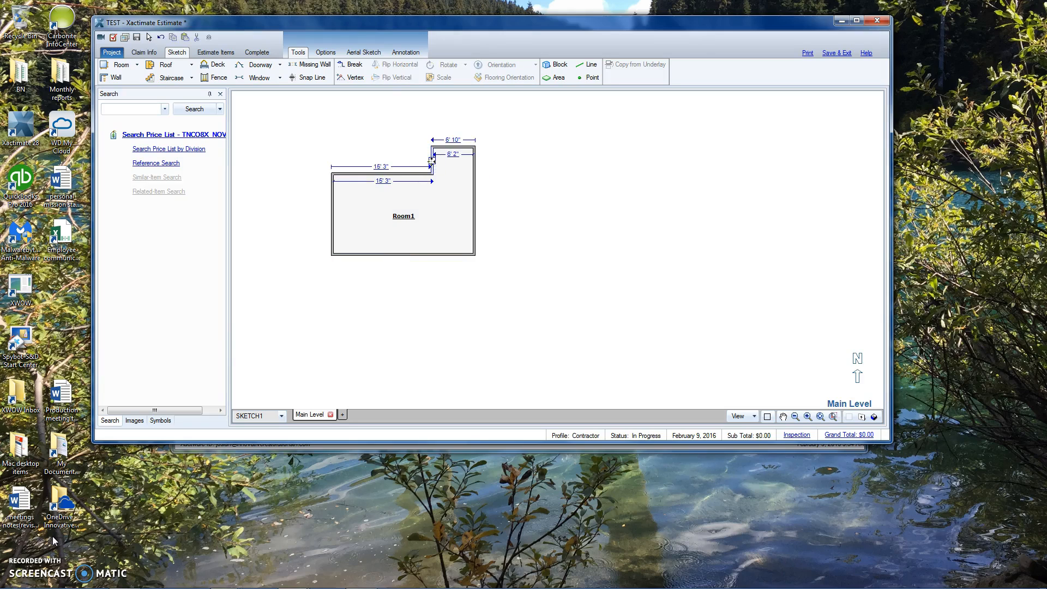
{"action": "left_click_drag", "start_coordinate": [431, 161], "coordinate": [412, 161]}
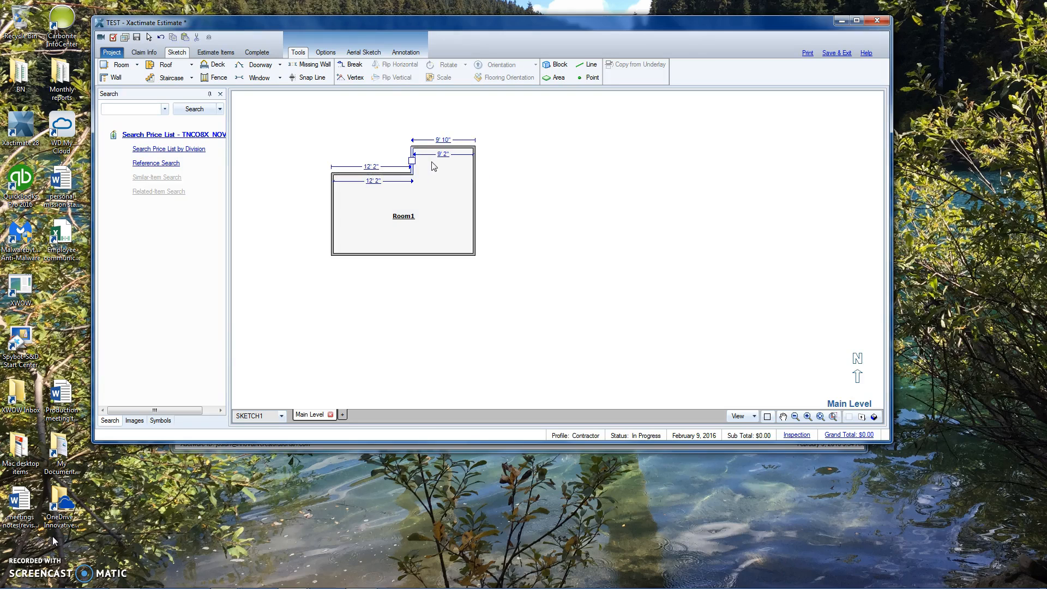
{"action": "key", "text": "Left"}
{"action": "key", "text": "Left"}
{"action": "key", "text": "Left"}
{"action": "key", "text": "Left"}
{"action": "key", "text": "Left"}
{"action": "key", "text": "Left"}
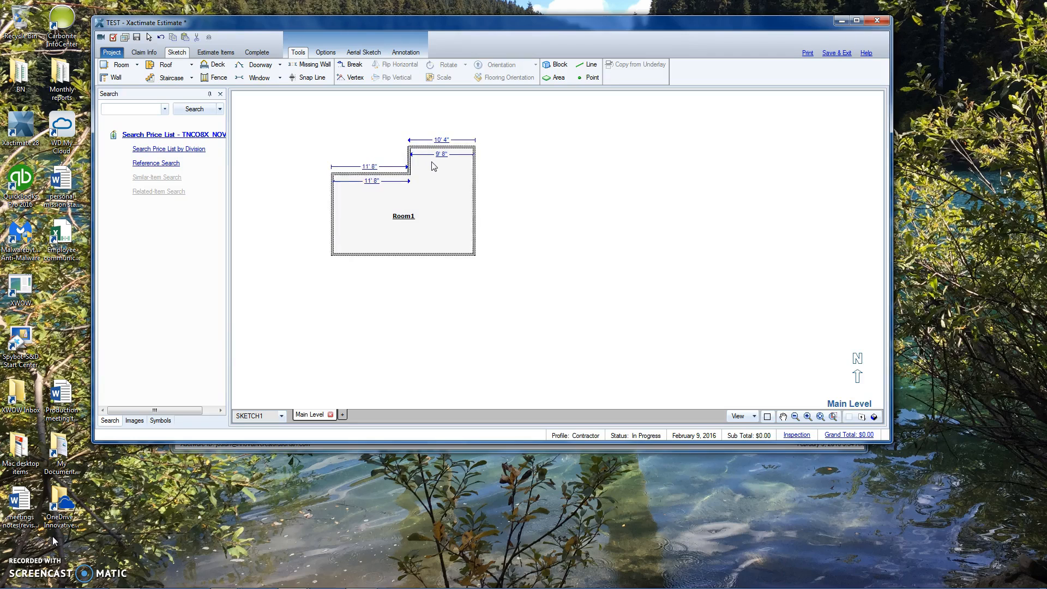
Move the south wall inward until the room's interior depth is 14' 4" along the east wall.
{"action": "left_click", "coordinate": [440, 220]}
{"action": "left_click", "coordinate": [375, 223]}
{"action": "left_click", "coordinate": [404, 253]}
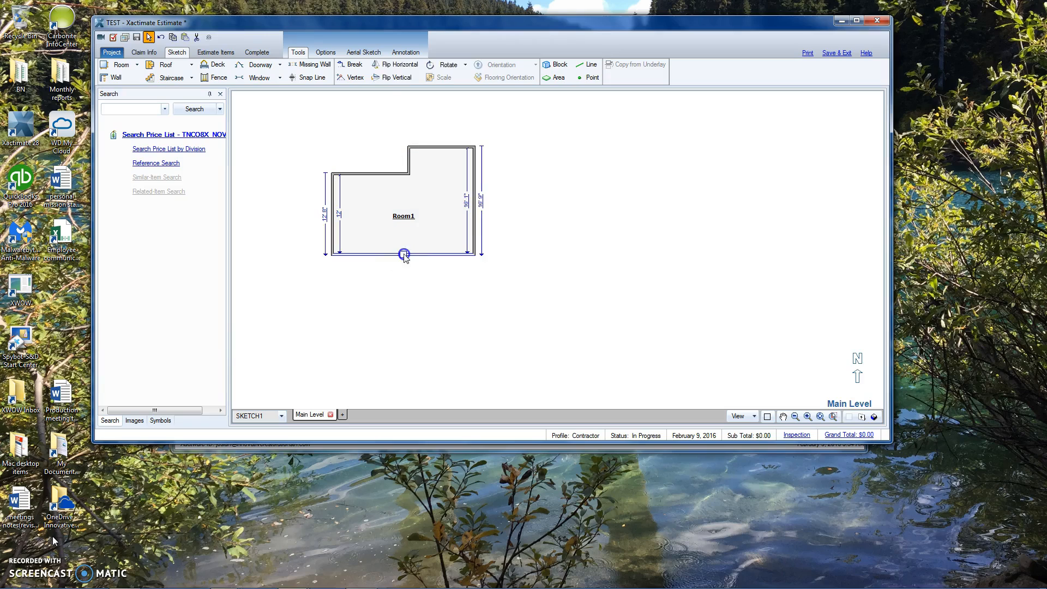
{"action": "left_click_drag", "start_coordinate": [404, 254], "coordinate": [403, 240]}
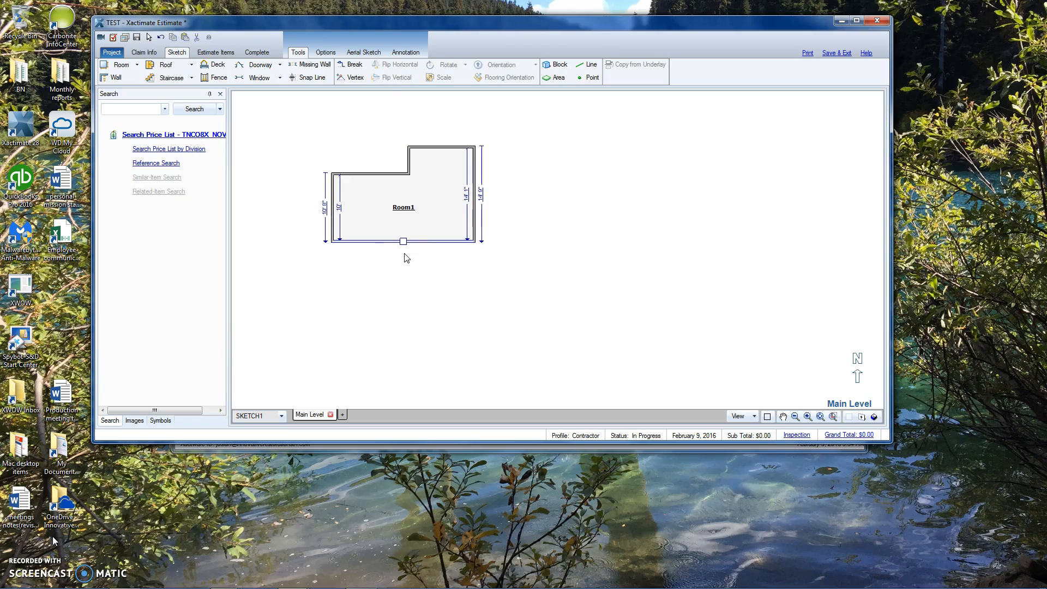
{"action": "key", "text": "Down"}
{"action": "key", "text": "Down"}
{"action": "key", "text": "Down"}
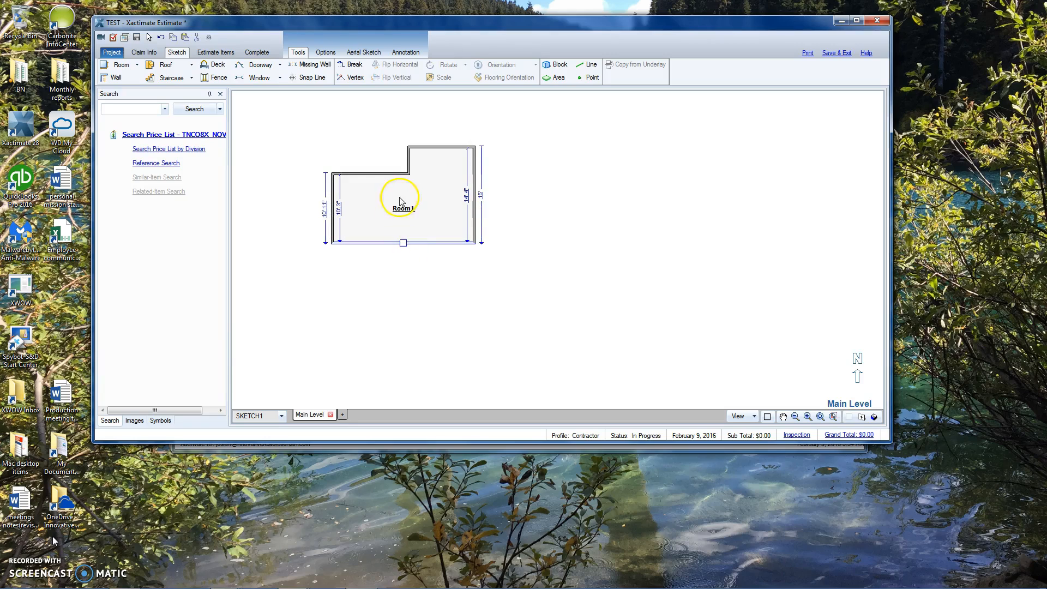
Rename Room1 as Bedroom in its room properties.
{"action": "left_click", "coordinate": [405, 212]}
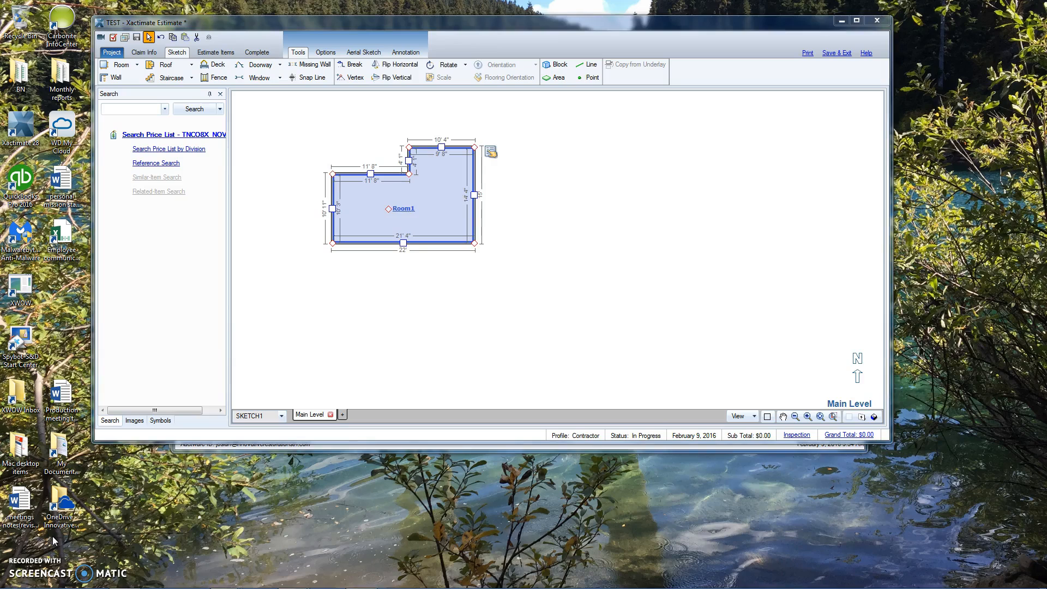
{"action": "type", "text": "Bedroom"}
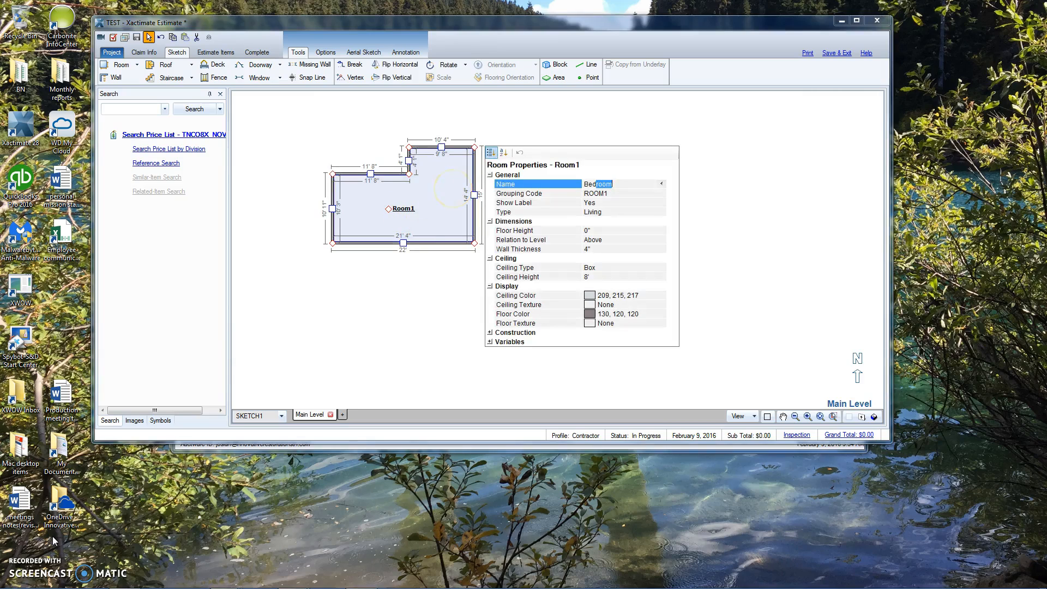
{"action": "key", "text": "Tab"}
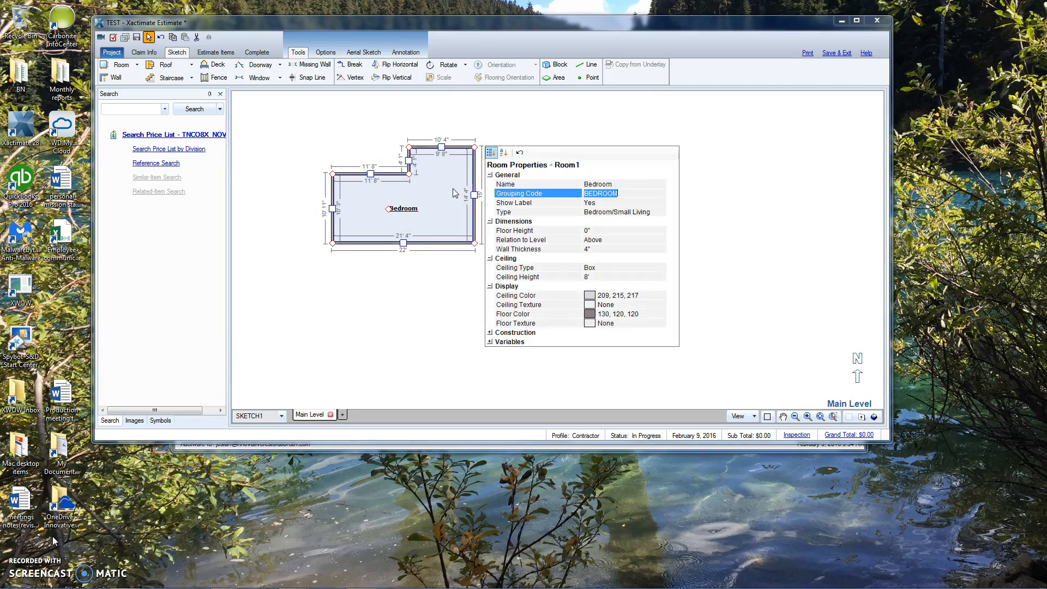
Set the Bedroom's ceiling height to 8' 8" and close its properties.
{"action": "key", "text": "Tab"}
{"action": "key", "text": "Tab"}
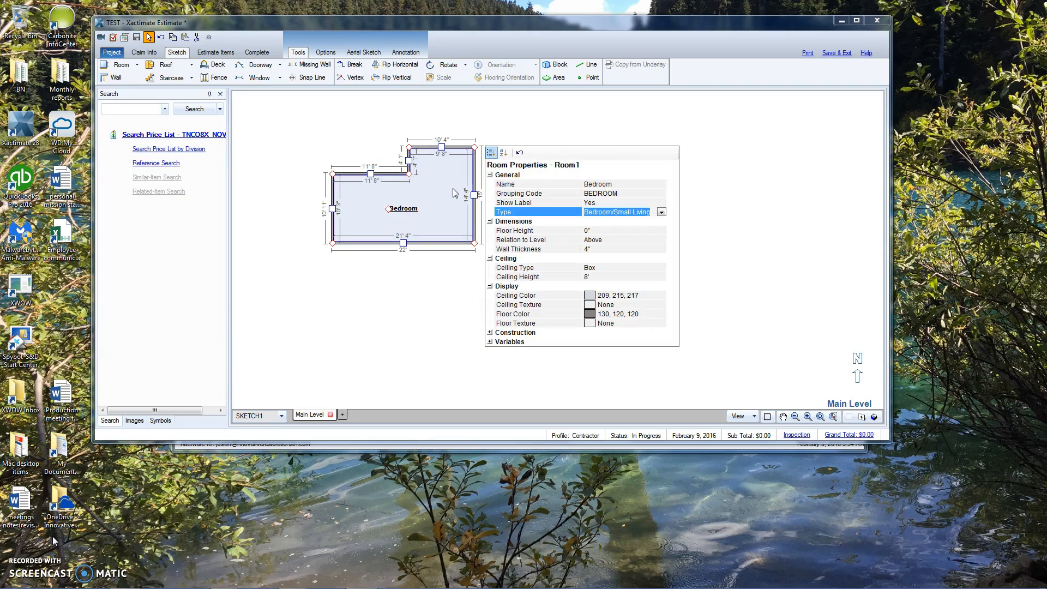
{"action": "key", "text": "Tab"}
{"action": "key", "text": "Tab"}
{"action": "key", "text": "Tab"}
{"action": "key", "text": "Tab"}
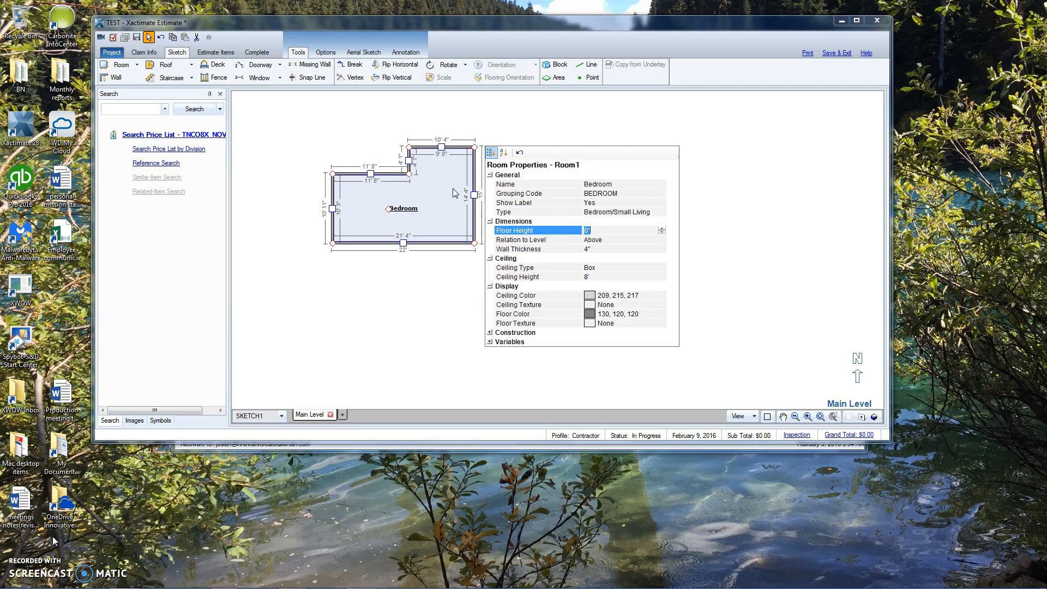
{"action": "key", "text": "Tab"}
{"action": "key", "text": "Tab"}
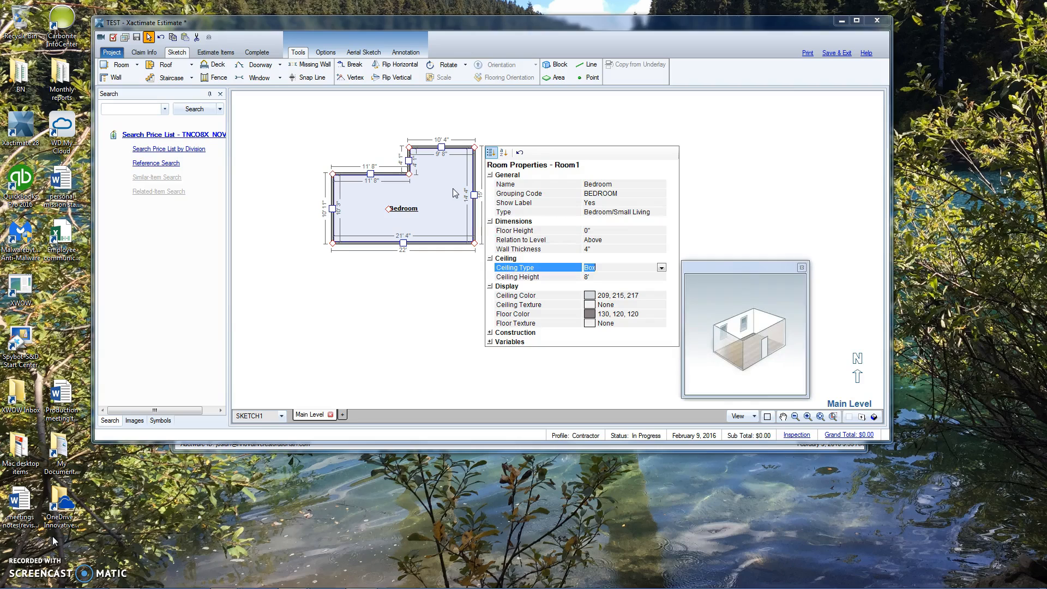
{"action": "key", "text": "Tab"}
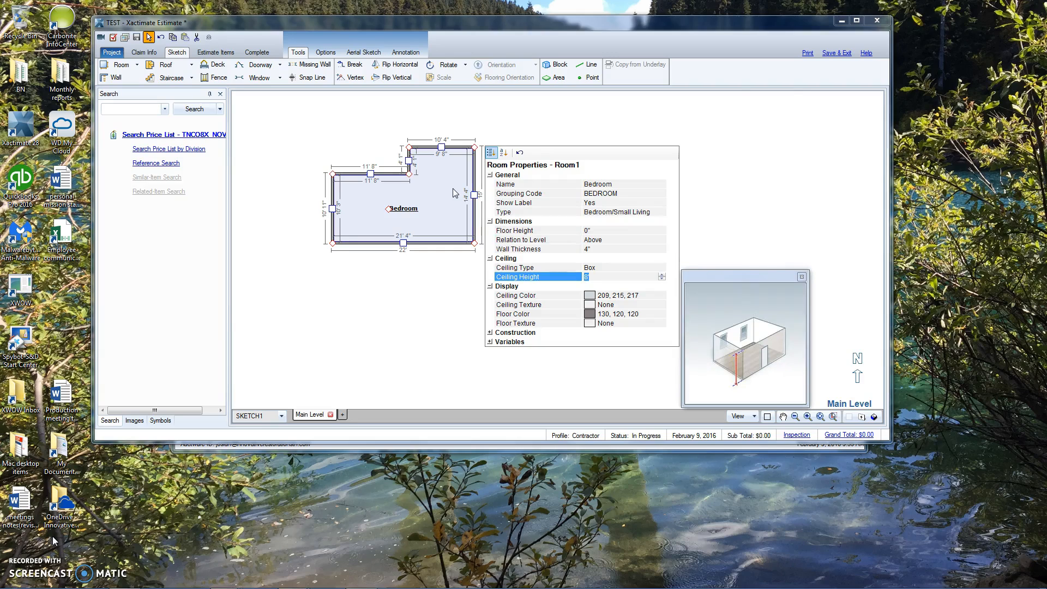
{"action": "type", "text": "8 8"}
{"action": "key", "text": "Tab"}
{"action": "left_click", "coordinate": [406, 283]}
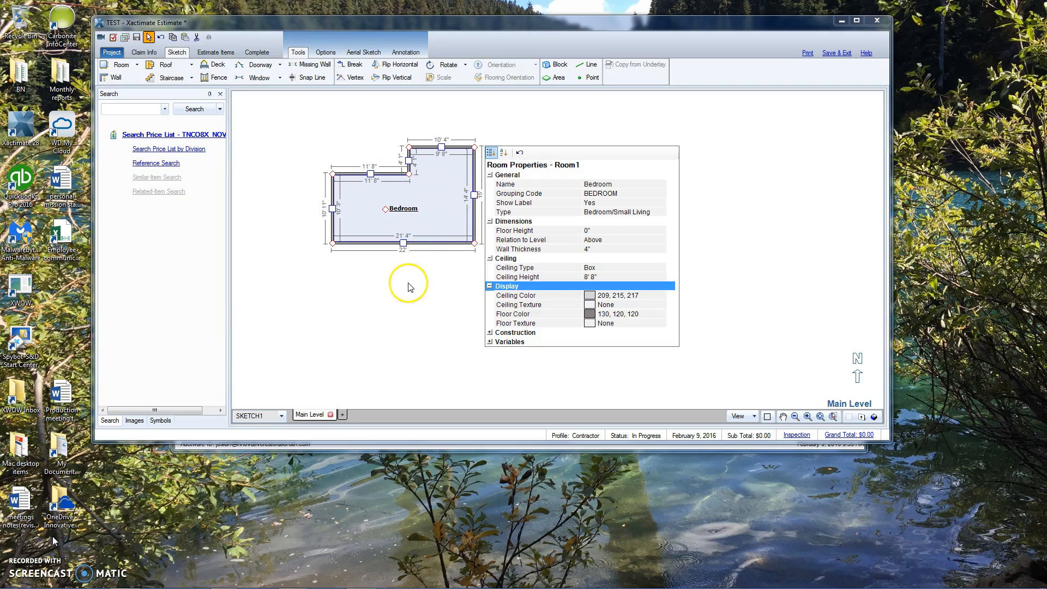
{"action": "left_click", "coordinate": [407, 244]}
{"action": "left_click", "coordinate": [403, 234]}
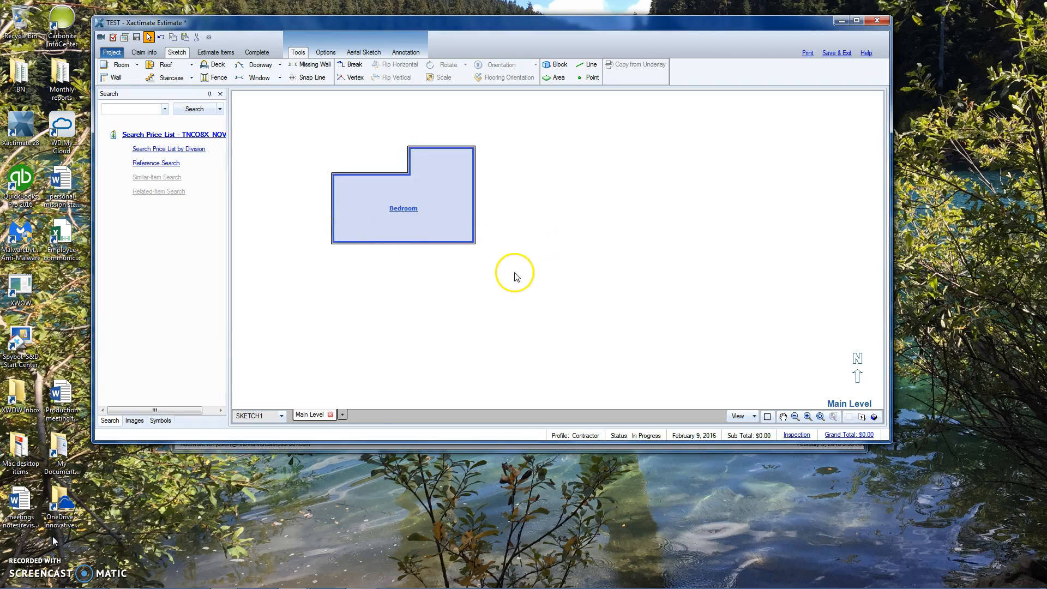
Examine the Bedroom's walls in 3D from several angles and return to the plan view.
{"action": "key", "text": "F8"}
{"action": "left_click_drag", "start_coordinate": [501, 261], "coordinate": [512, 124]}
{"action": "left_click_drag", "start_coordinate": [492, 252], "coordinate": [390, 260]}
{"action": "left_click_drag", "start_coordinate": [522, 242], "coordinate": [510, 307]}
{"action": "scroll", "coordinate": [510, 248], "scroll_direction": "down", "scroll_amount": 3}
{"action": "scroll", "coordinate": [508, 245], "scroll_direction": "up", "scroll_amount": 5}
{"action": "left_click_drag", "start_coordinate": [460, 163], "coordinate": [460, 302]}
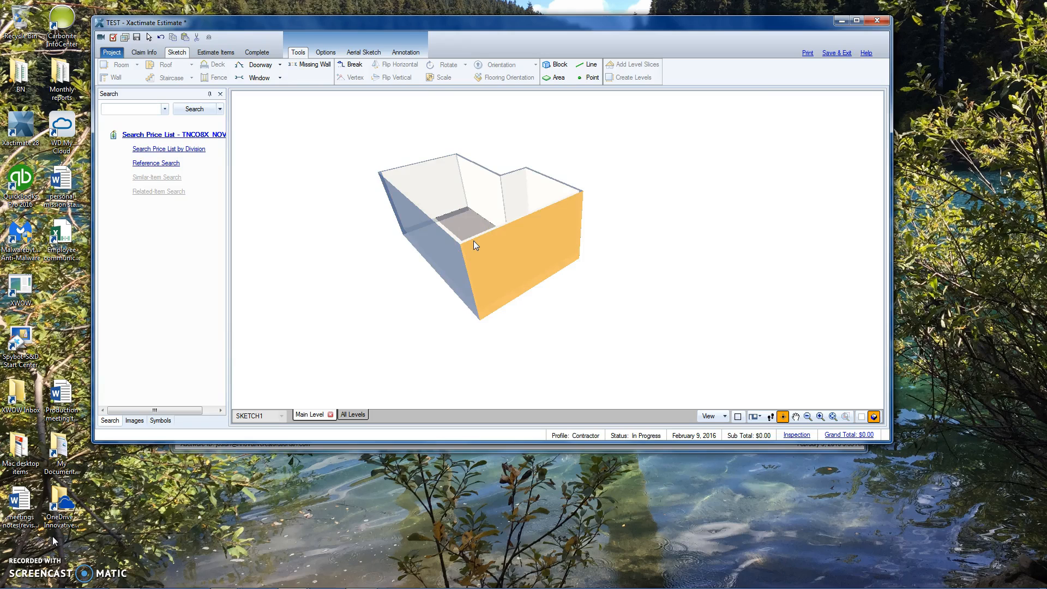
{"action": "key", "text": "F8"}
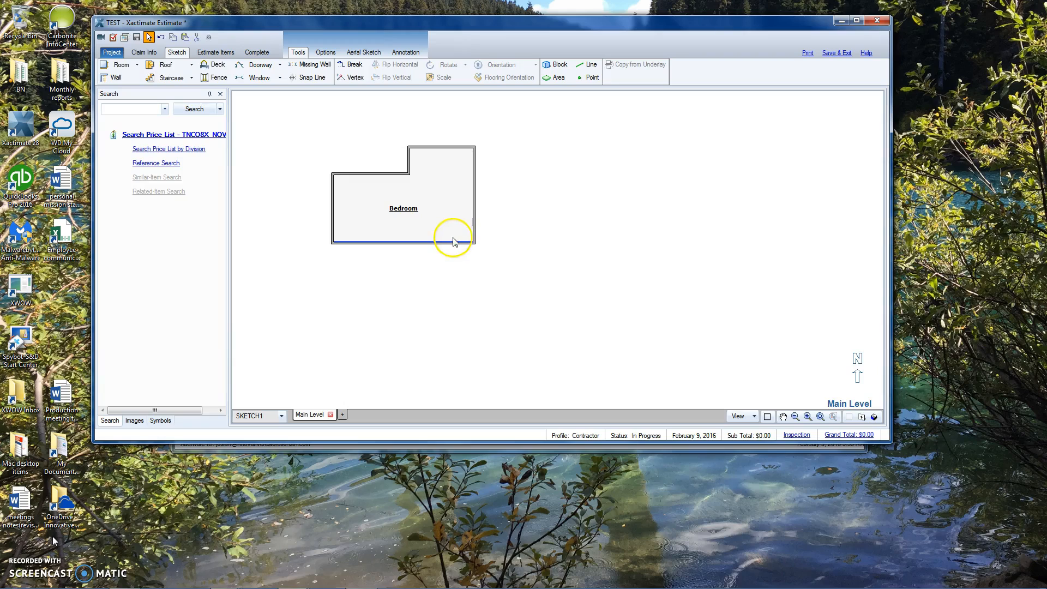
Offset a dividing wall from the Bedroom's south wall to create a separate room 2' deep inside.
{"action": "left_click", "coordinate": [404, 243]}
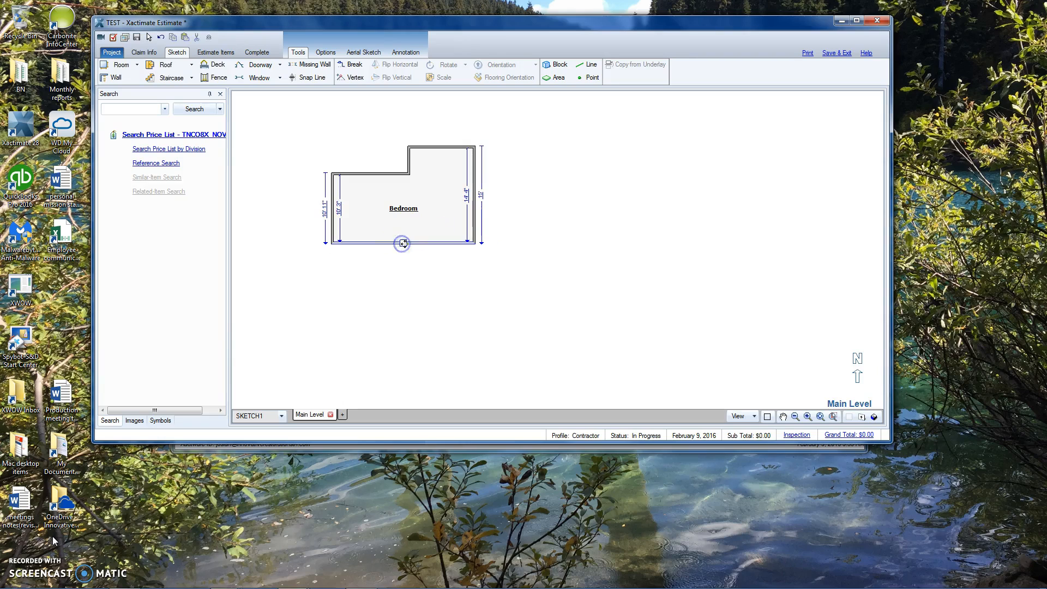
{"action": "left_click_drag", "start_coordinate": [404, 243], "coordinate": [405, 229]}
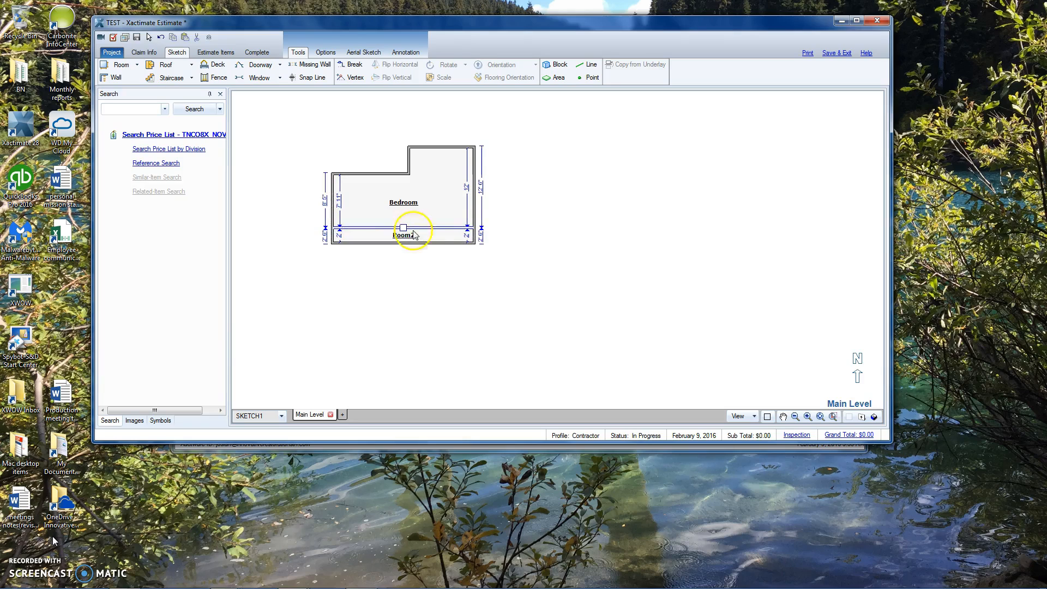
Try adding a vertex to the dividing wall about 11' 6" from its west end.
{"action": "key", "text": "v"}
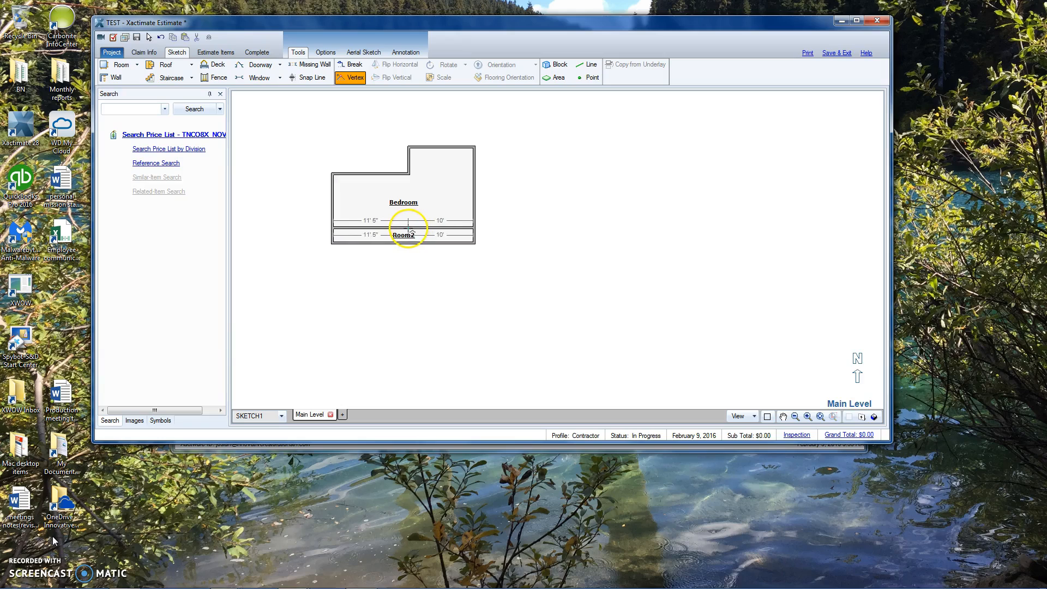
{"action": "left_click", "coordinate": [408, 228]}
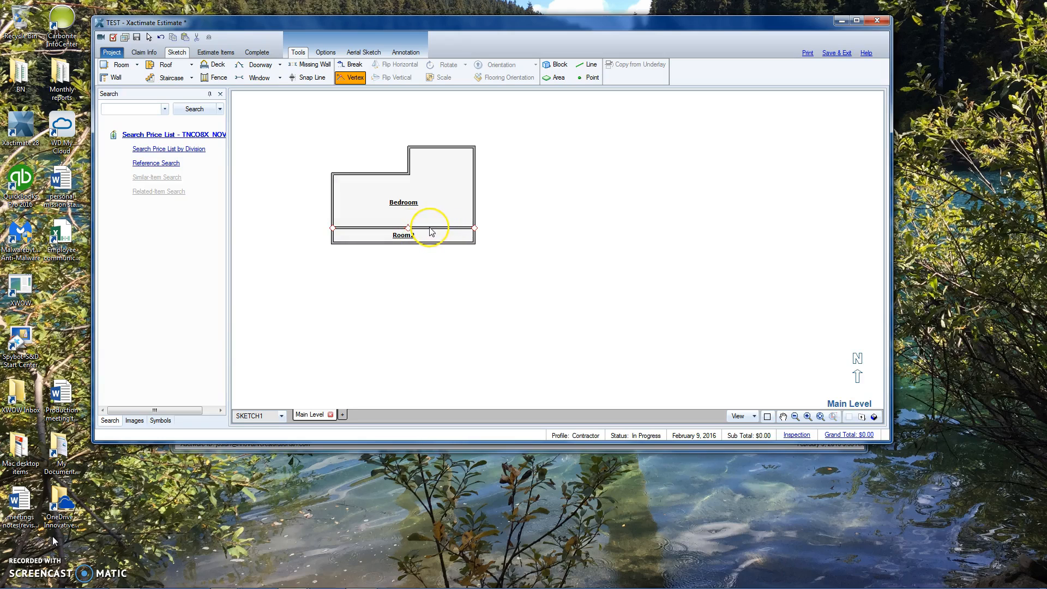
{"action": "key", "text": "Escape"}
Break the dividing wall, move its eastern segment north to make Room2 2' 11" deep there, and slant the connecting jog.
{"action": "key", "text": "b"}
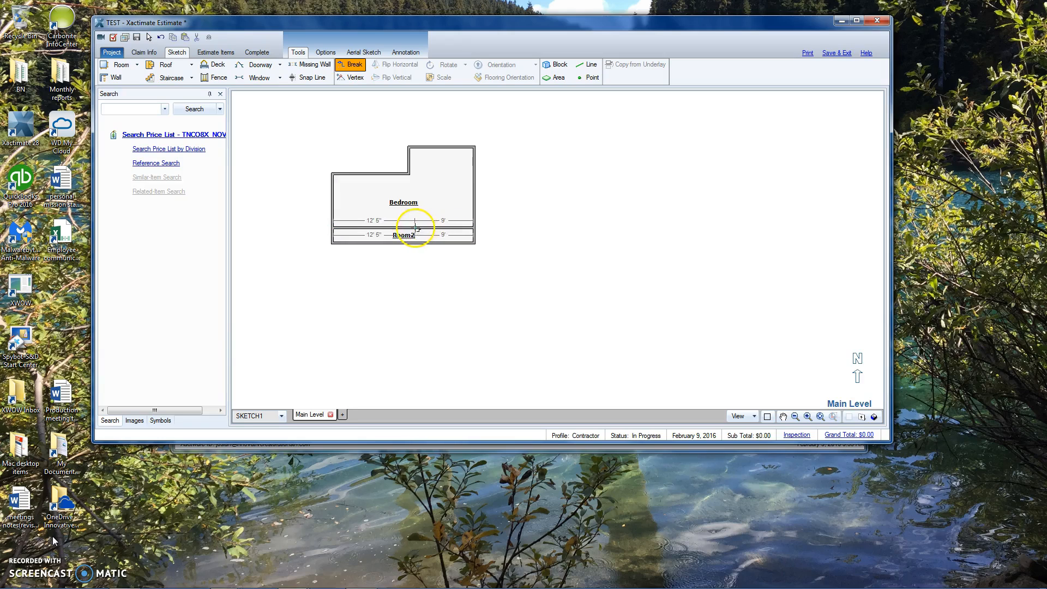
{"action": "left_click", "coordinate": [439, 223]}
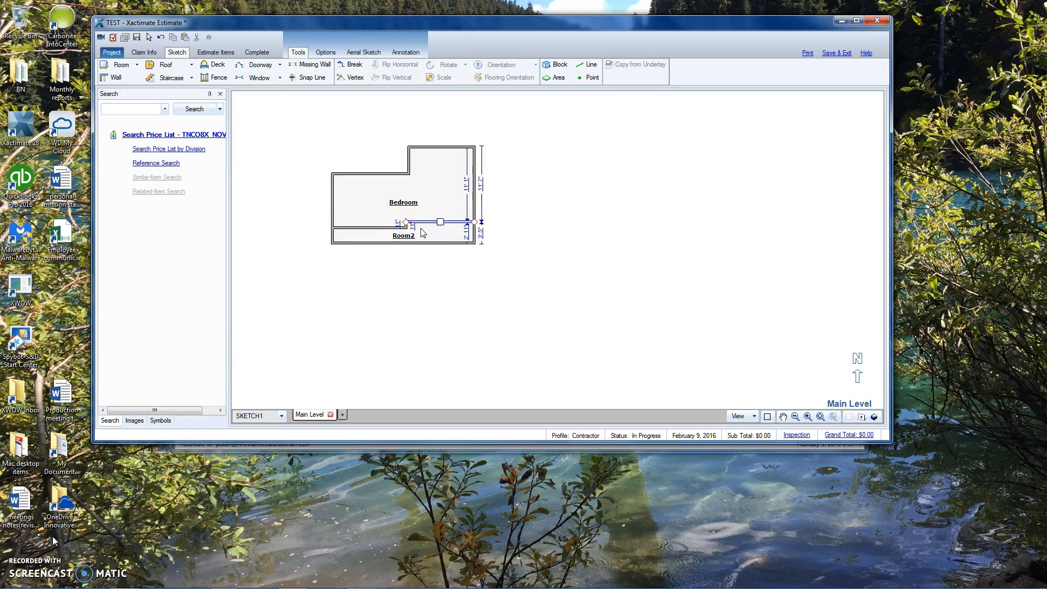
{"action": "scroll", "coordinate": [397, 225], "scroll_direction": "up", "scroll_amount": 2}
{"action": "left_click_drag", "start_coordinate": [415, 229], "coordinate": [399, 229]}
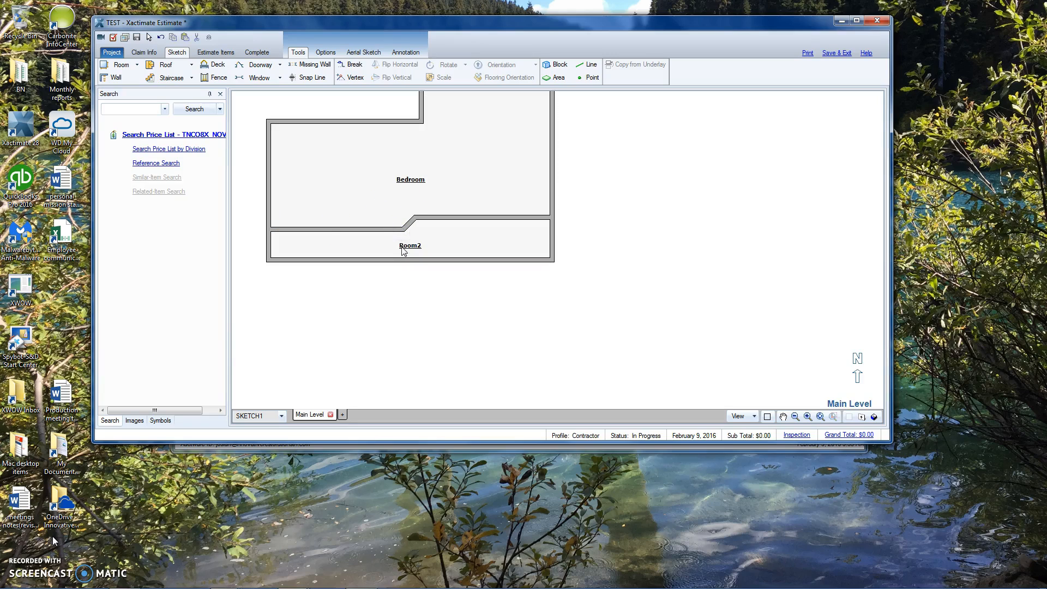
Hide Room2's label and make the room a subgroup of Bedroom.
{"action": "left_click", "coordinate": [402, 249]}
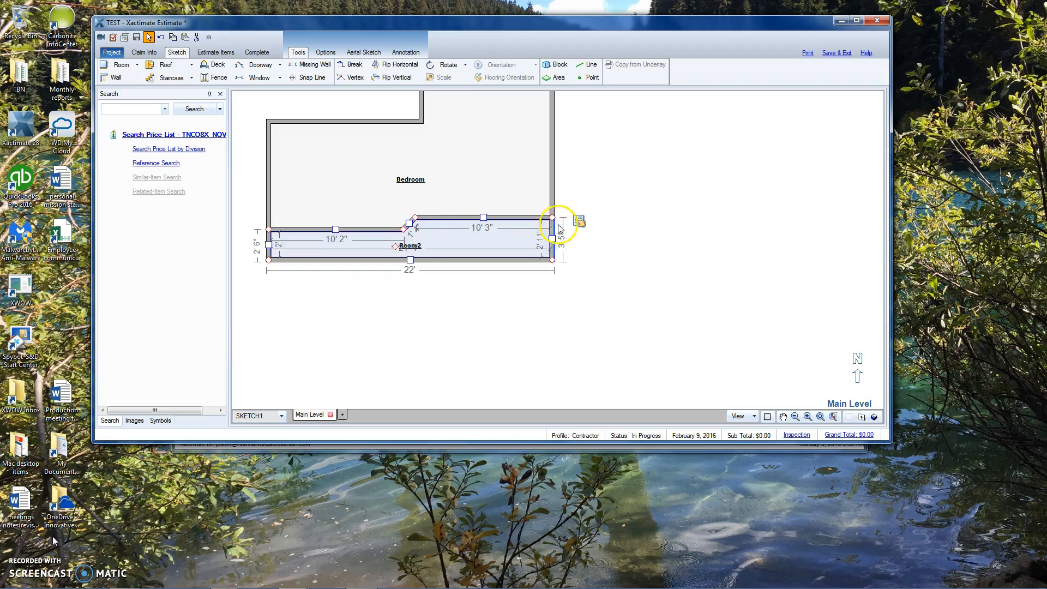
{"action": "left_click", "coordinate": [579, 225]}
{"action": "left_click", "coordinate": [681, 254]}
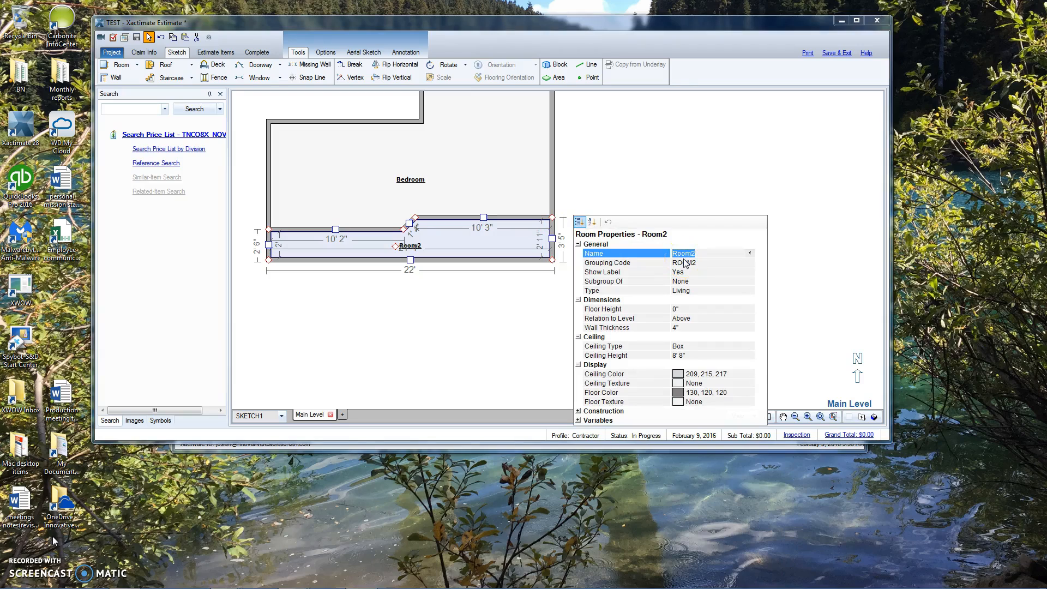
{"action": "key", "text": "Tab"}
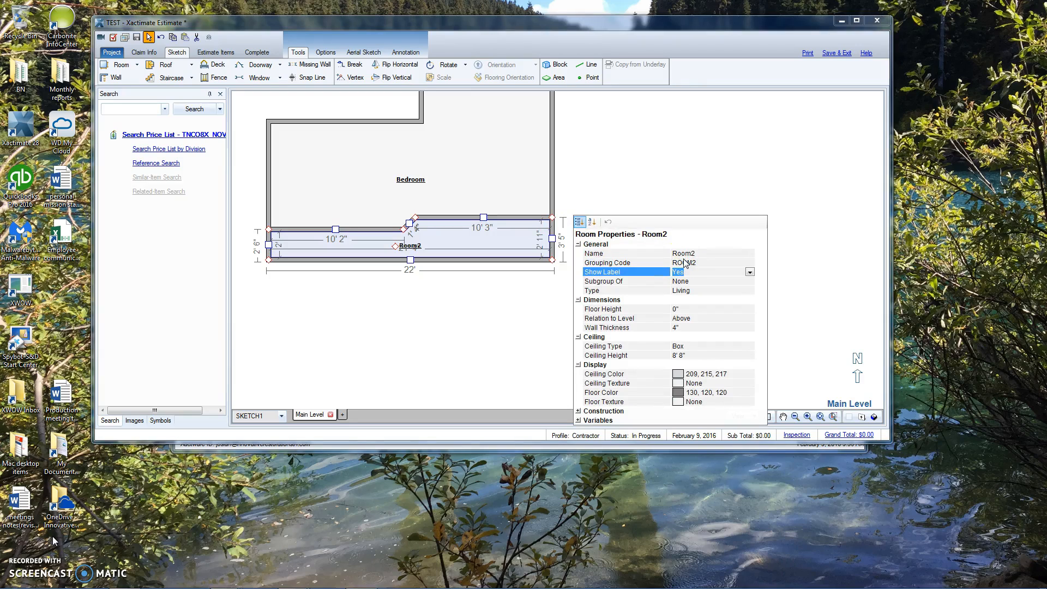
{"action": "key", "text": "n"}
{"action": "key", "text": "Tab"}
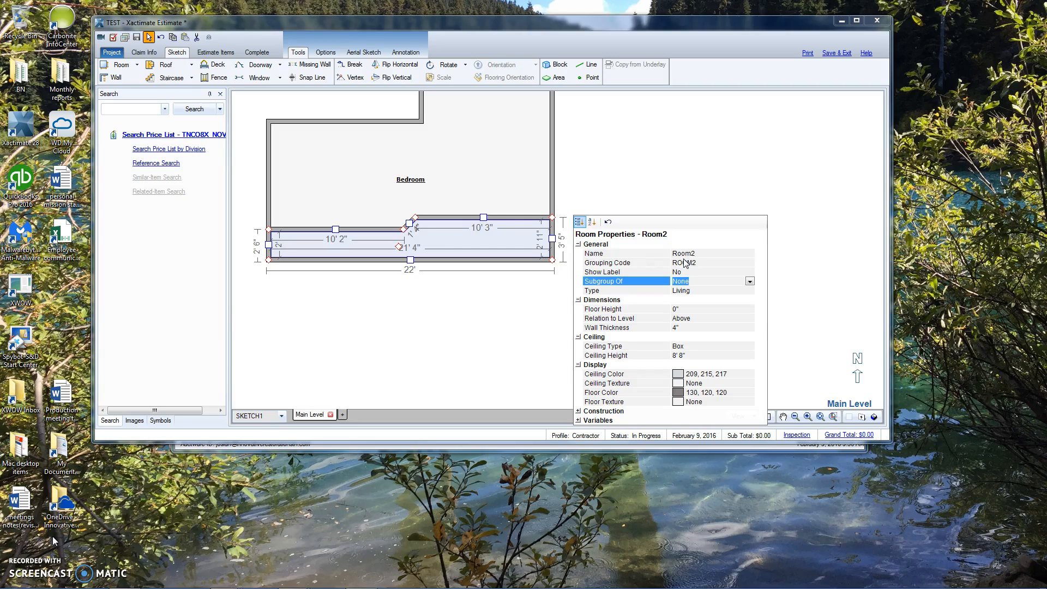
{"action": "key", "text": "b"}
{"action": "key", "text": "Tab"}
Set Room2's ceiling height to 6' 8".
{"action": "key", "text": "Tab"}
{"action": "key", "text": "Tab"}
{"action": "key", "text": "Tab"}
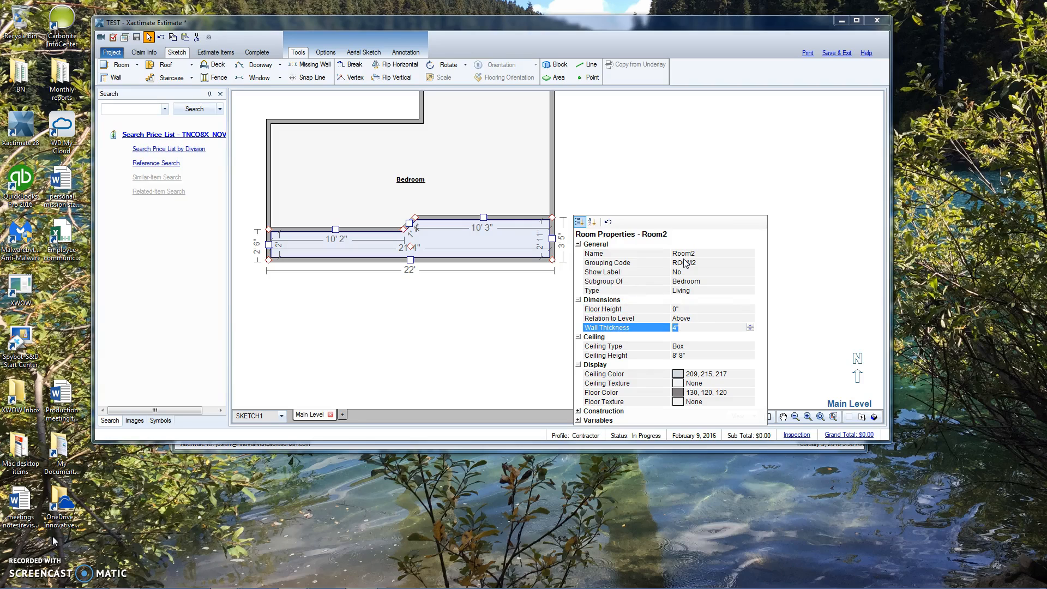
{"action": "key", "text": "Tab"}
{"action": "key", "text": "Tab"}
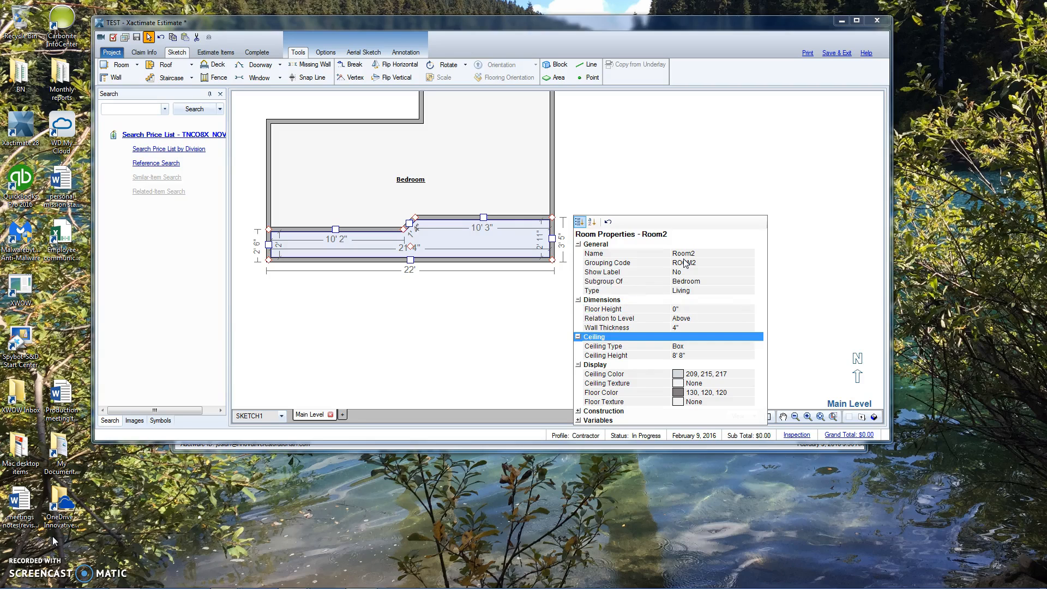
{"action": "key", "text": "Tab"}
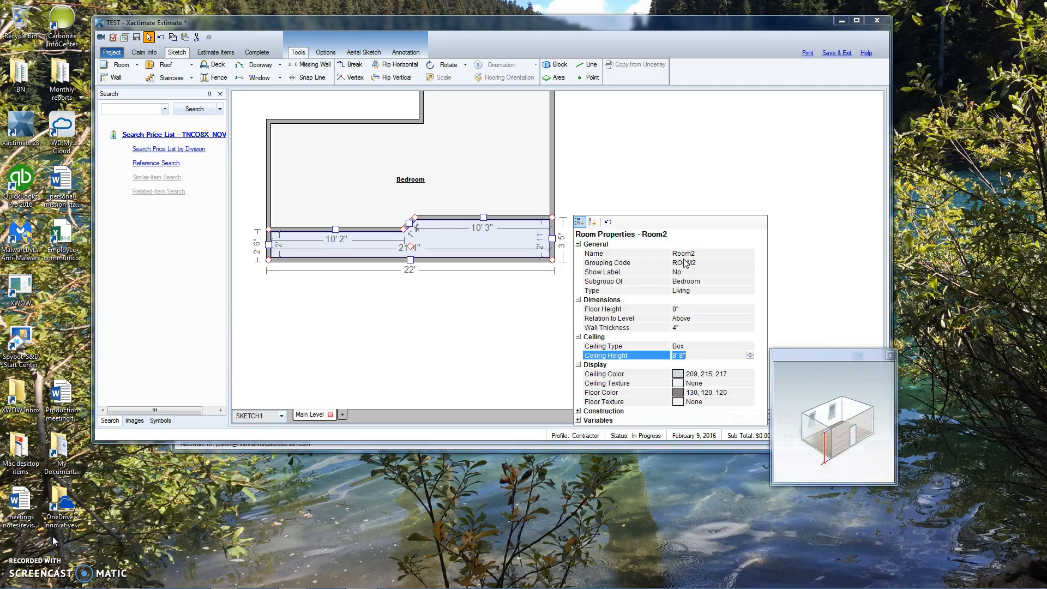
{"action": "type", "text": "6"}
{"action": "key", "text": "Tab"}
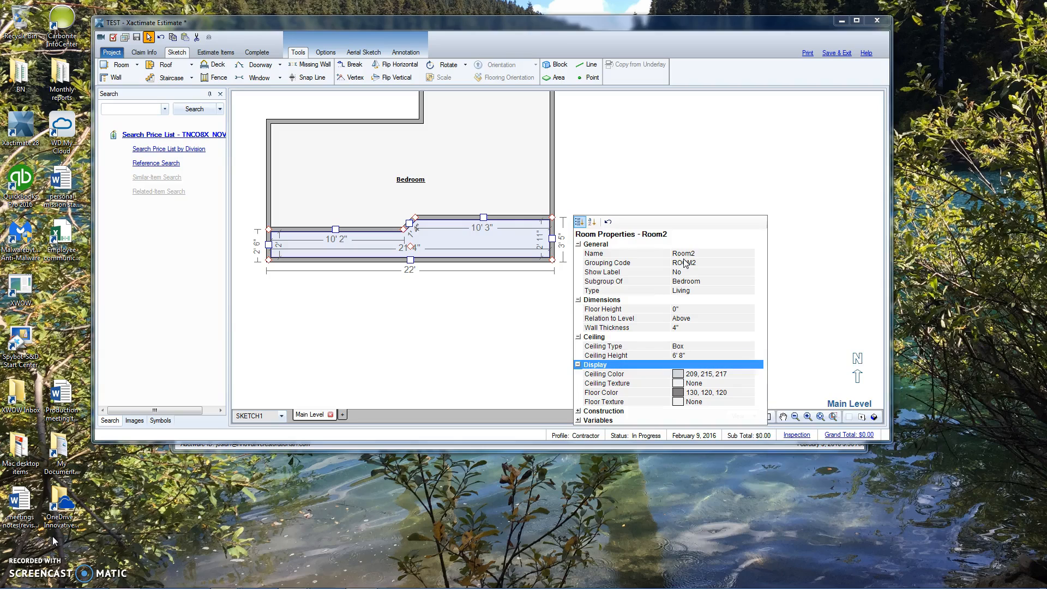
{"action": "left_click", "coordinate": [467, 301]}
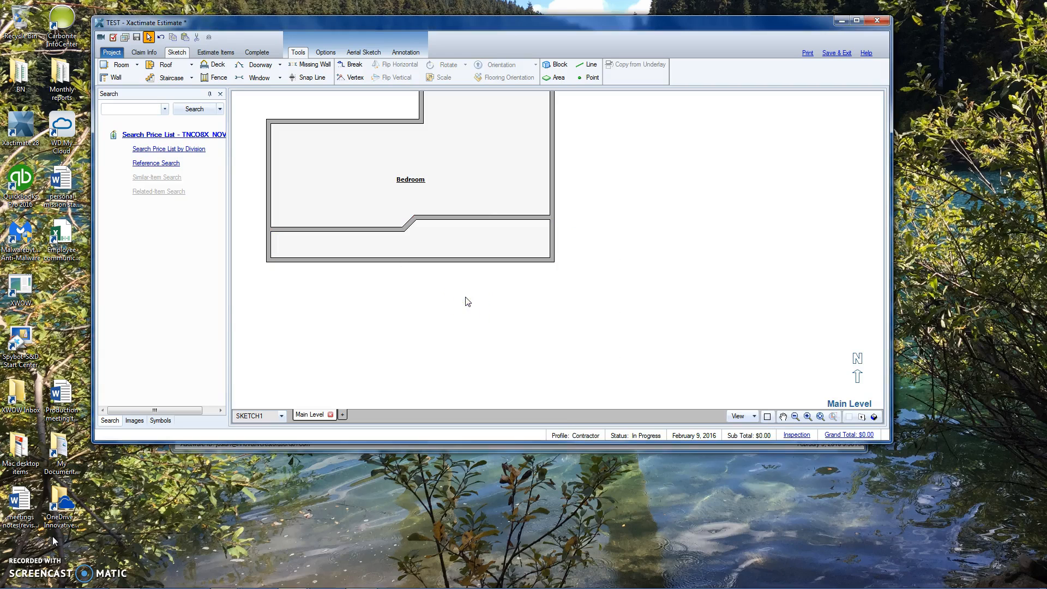
Place a doorway in Room2's south exterior wall in the 3D view, about 11' from the wall's west end, and return to the plan.
{"action": "key", "text": "F8"}
{"action": "mouse_move", "coordinate": [473, 240]}
{"action": "left_mouse_down"}
{"action": "mouse_move", "coordinate": [434, 140]}
{"action": "mouse_move", "coordinate": [440, 101]}
{"action": "mouse_move", "coordinate": [535, 236]}
{"action": "mouse_move", "coordinate": [463, 208]}
{"action": "mouse_move", "coordinate": [533, 236]}
{"action": "mouse_move", "coordinate": [722, 215]}
{"action": "mouse_move", "coordinate": [682, 193]}
{"action": "mouse_move", "coordinate": [644, 222]}
{"action": "left_mouse_up"}
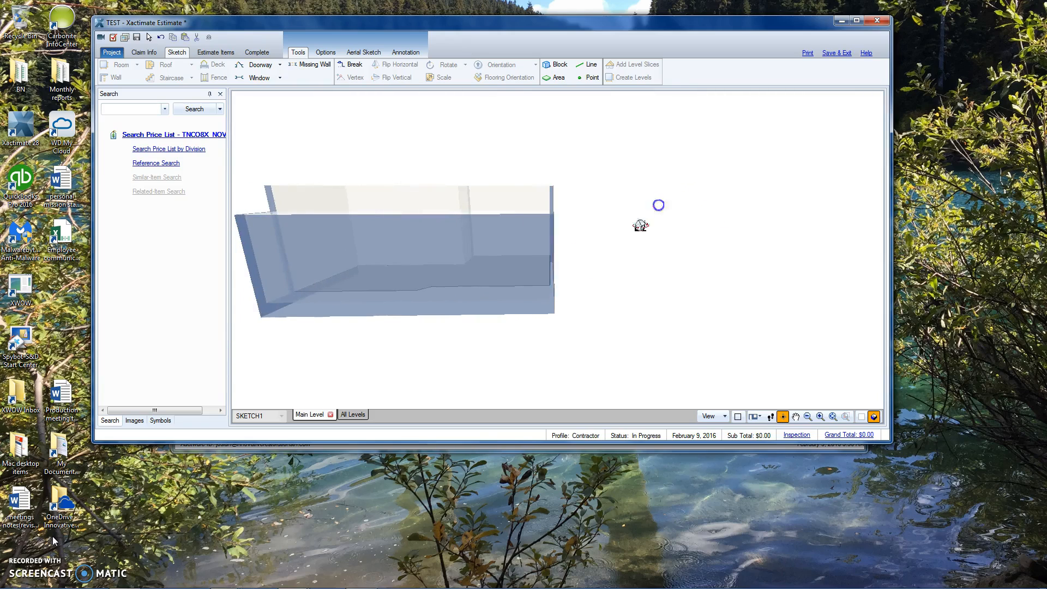
{"action": "left_click_drag", "start_coordinate": [470, 283], "coordinate": [535, 271]}
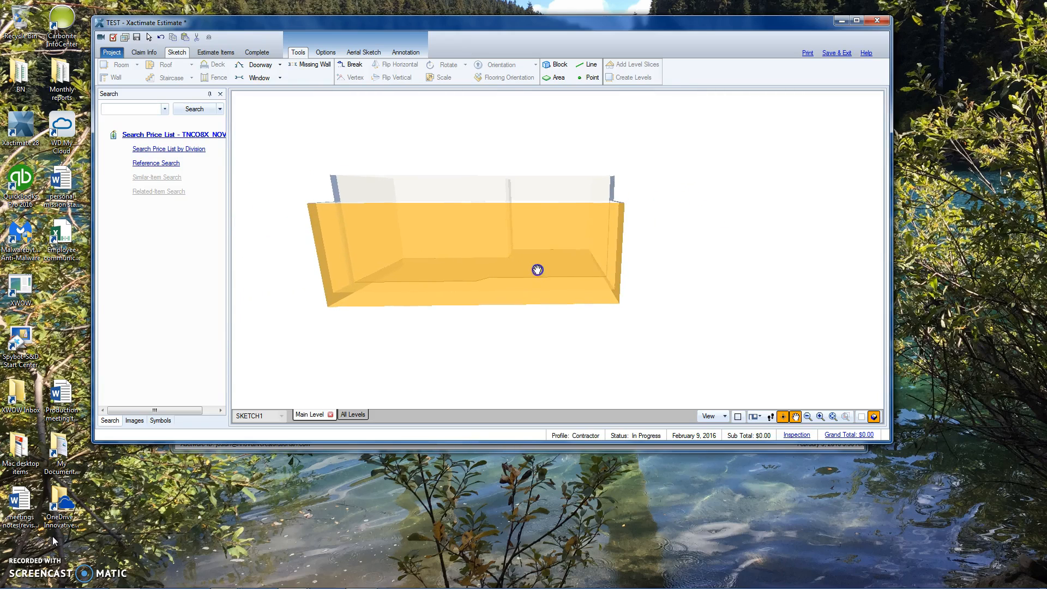
{"action": "left_click", "coordinate": [502, 260]}
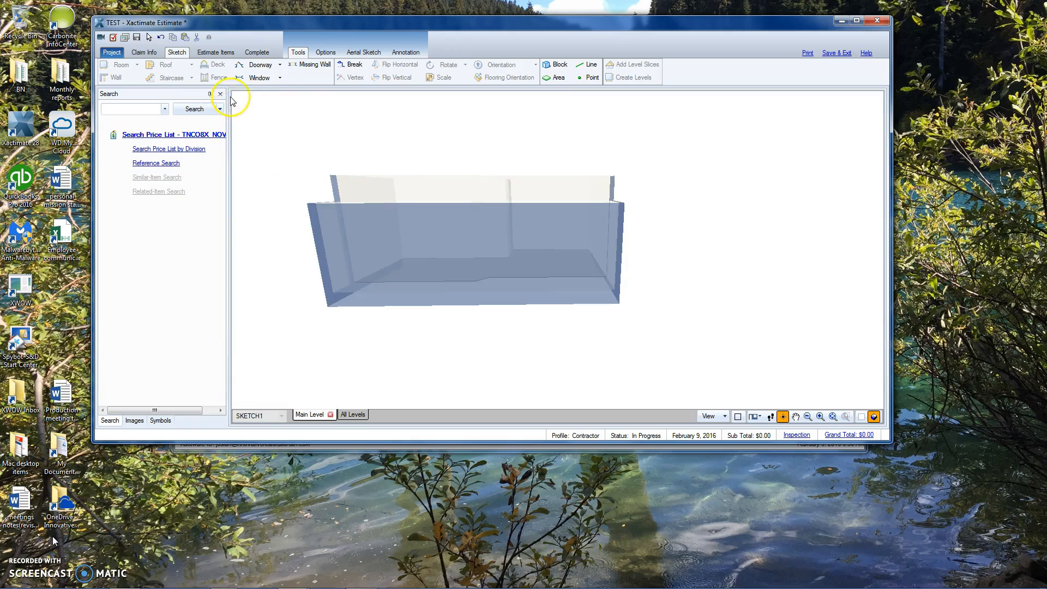
{"action": "left_click", "coordinate": [252, 68]}
{"action": "left_click", "coordinate": [467, 214]}
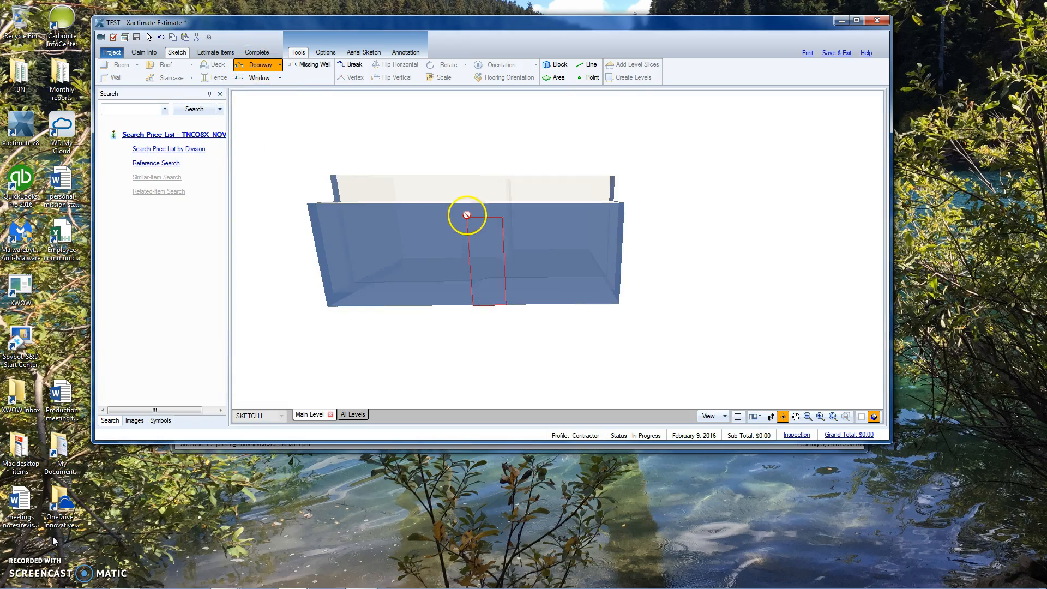
{"action": "left_click", "coordinate": [474, 210]}
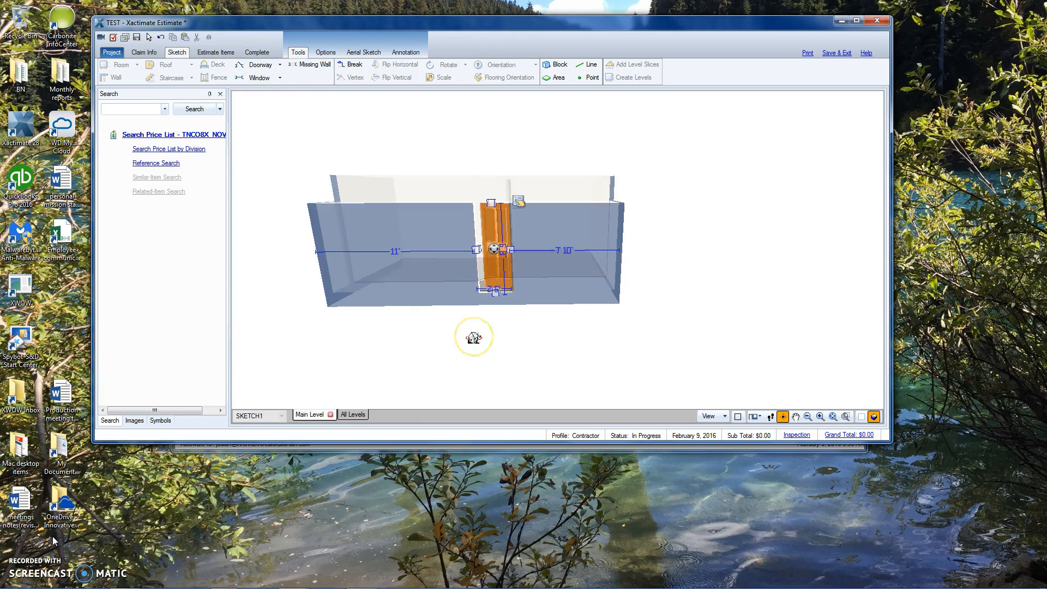
{"action": "key", "text": "F8"}
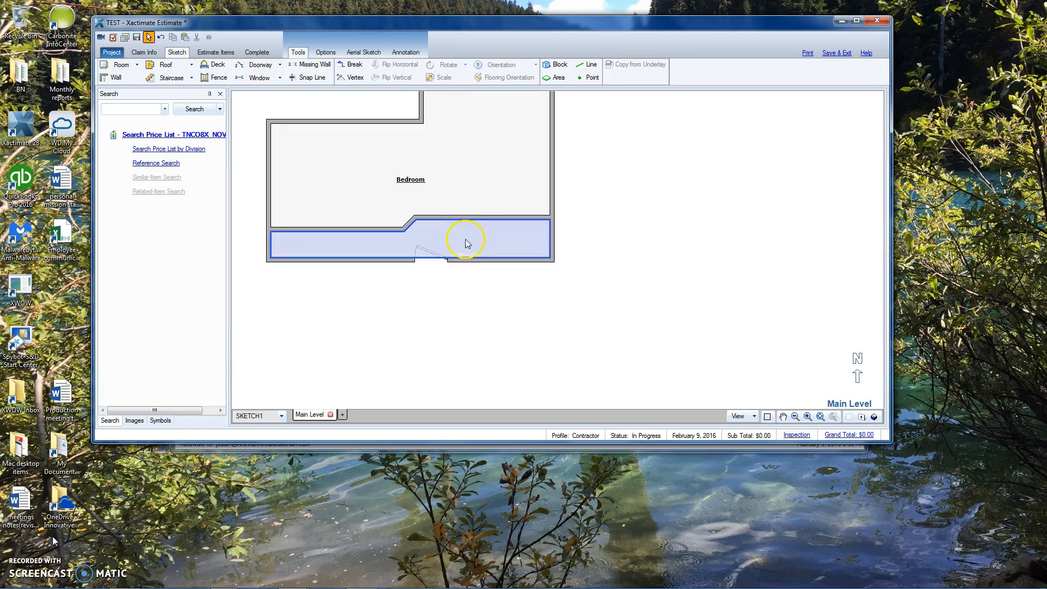
Convert all three segments of the dividing wall between Bedroom and Room2 to missing walls.
{"action": "key", "text": "m"}
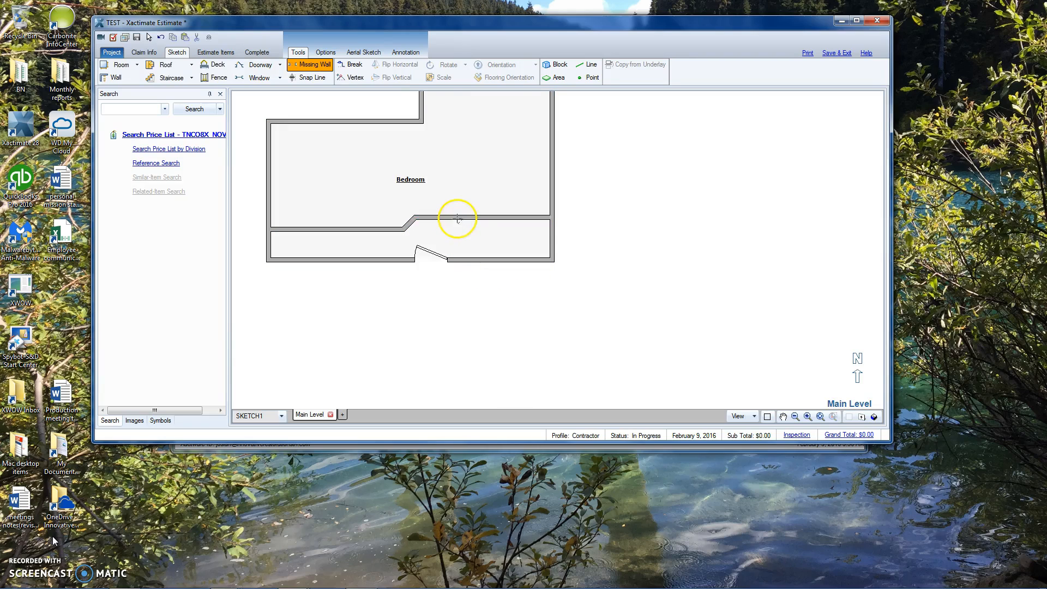
{"action": "left_click", "coordinate": [458, 219]}
{"action": "key", "text": "m"}
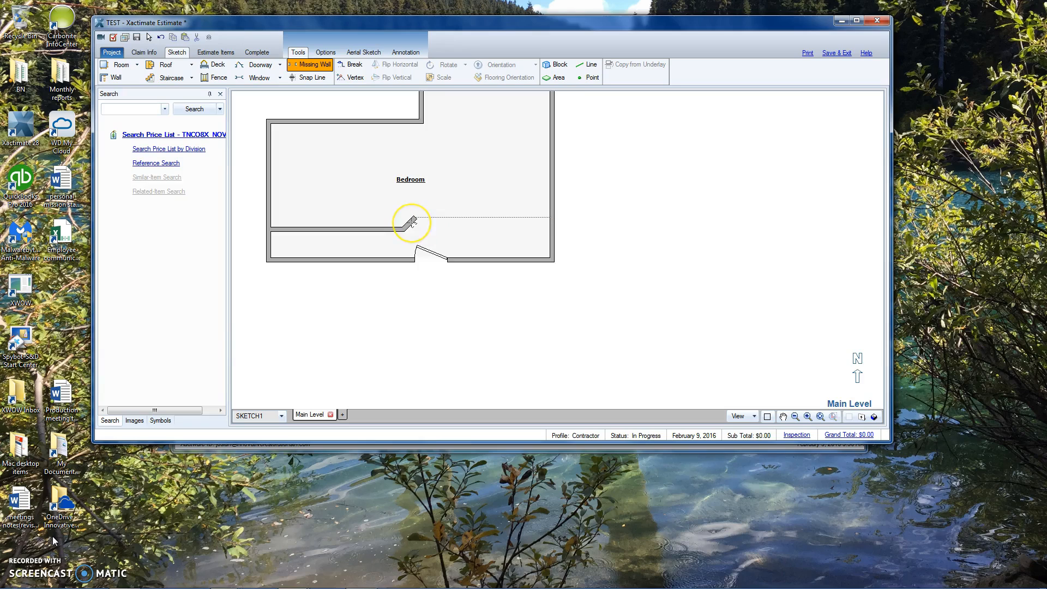
{"action": "left_click", "coordinate": [415, 227]}
{"action": "left_click", "coordinate": [407, 227]}
{"action": "left_click", "coordinate": [380, 229]}
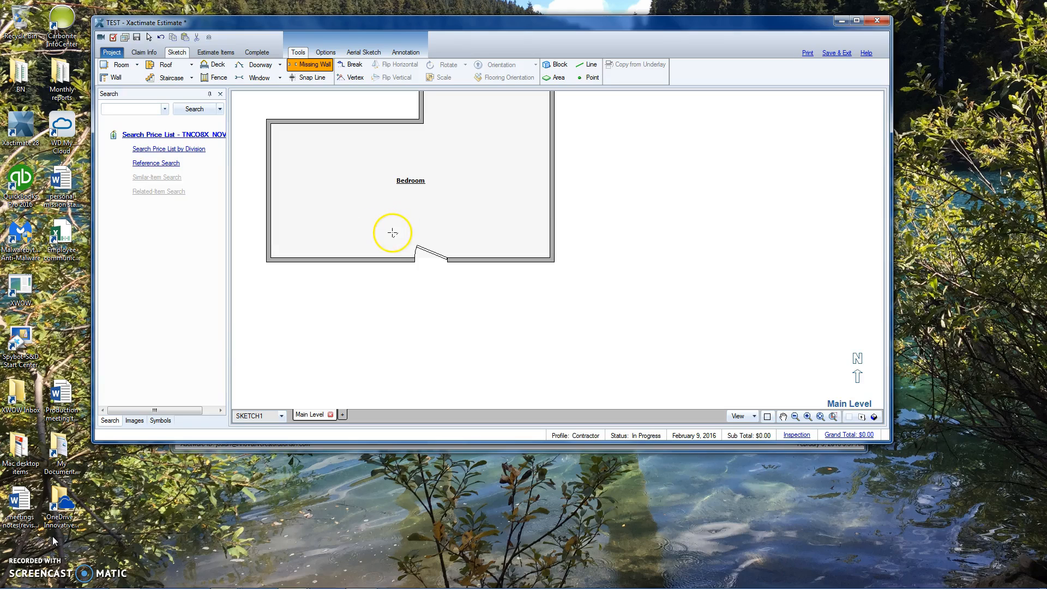
{"action": "key", "text": "Escape"}
Stop the three missing walls' openings from reaching the ceiling and set their opening height to 6' 8".
{"action": "left_click", "coordinate": [389, 232]}
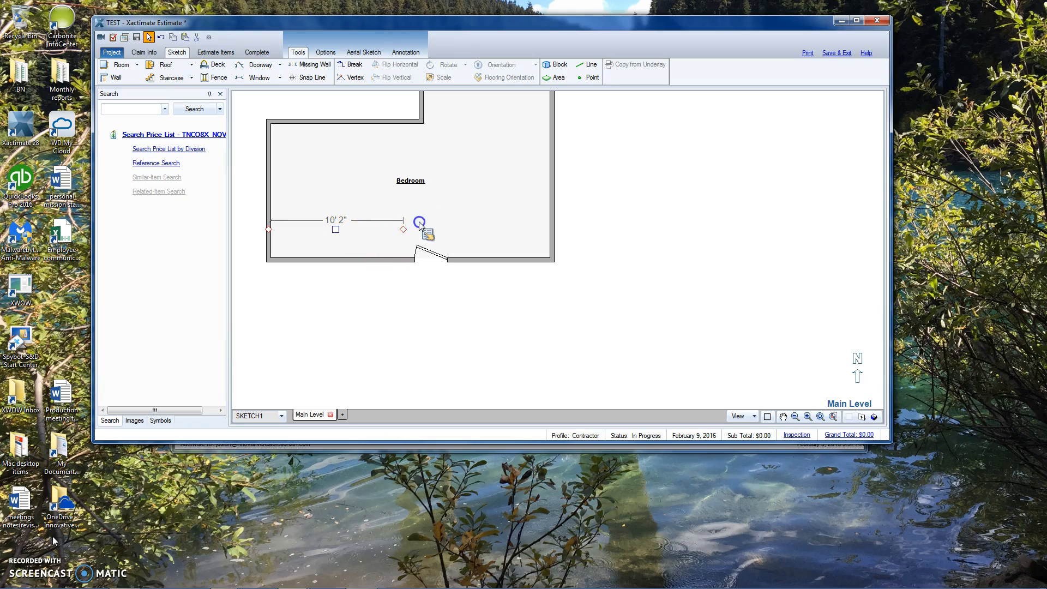
{"action": "left_click", "coordinate": [457, 230]}
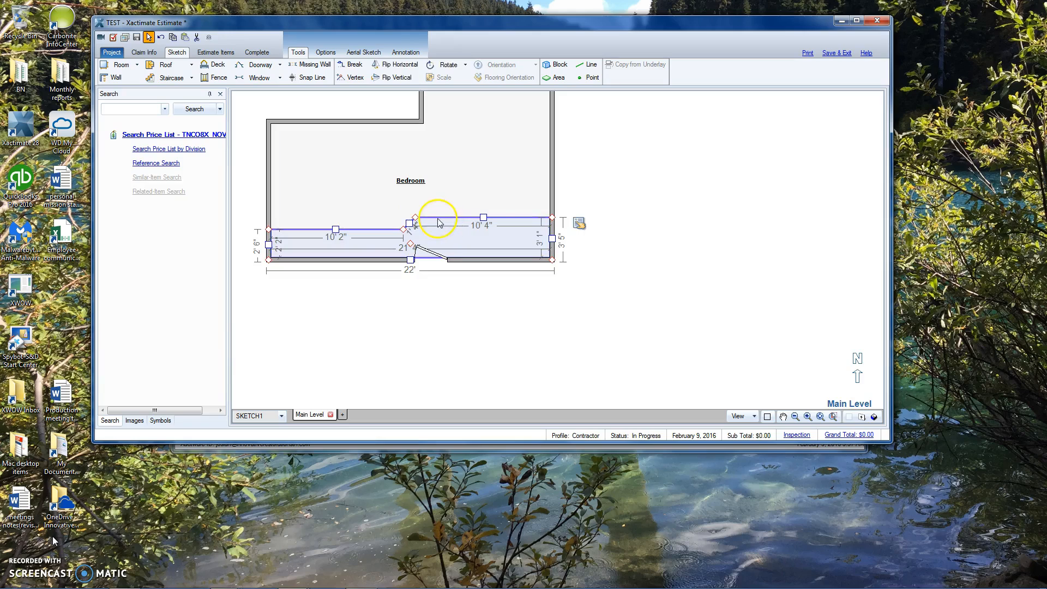
{"action": "left_click", "coordinate": [438, 219]}
{"action": "left_click", "coordinate": [410, 224], "text": "shift"}
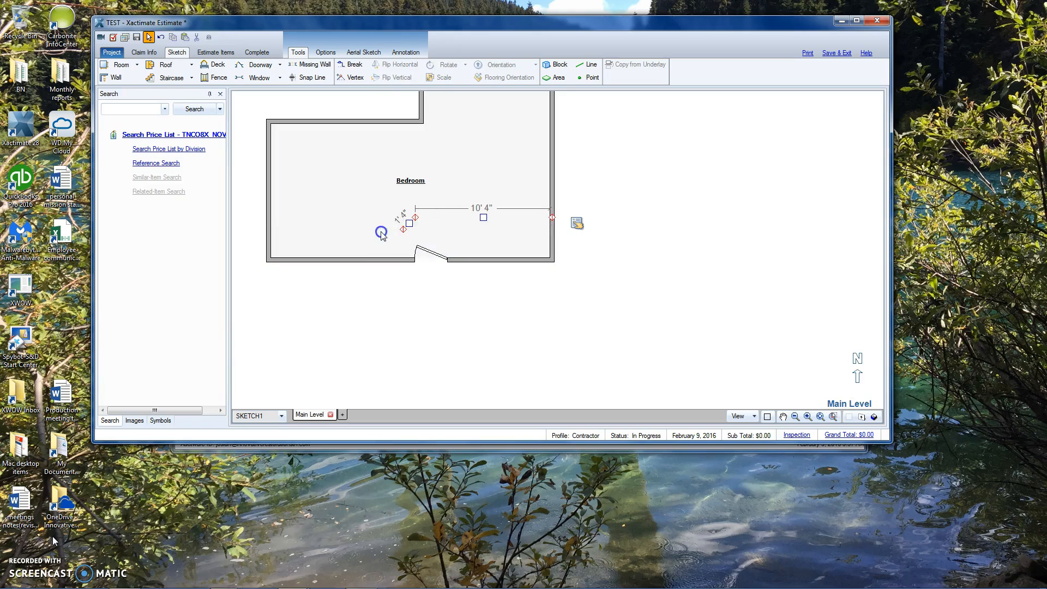
{"action": "left_click", "coordinate": [386, 235], "text": "shift"}
{"action": "left_click", "coordinate": [577, 223]}
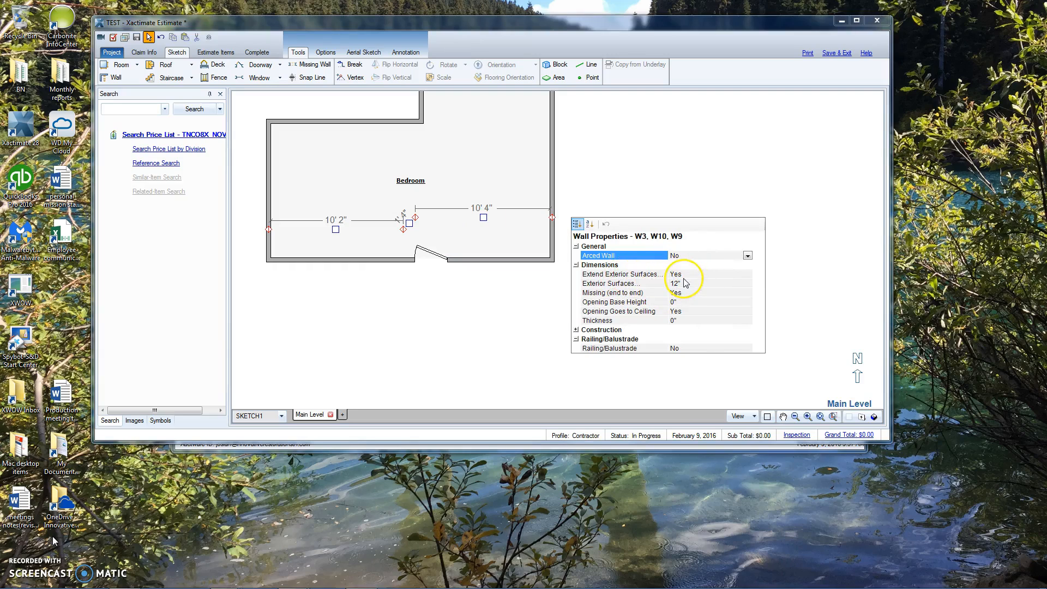
{"action": "left_click", "coordinate": [686, 311]}
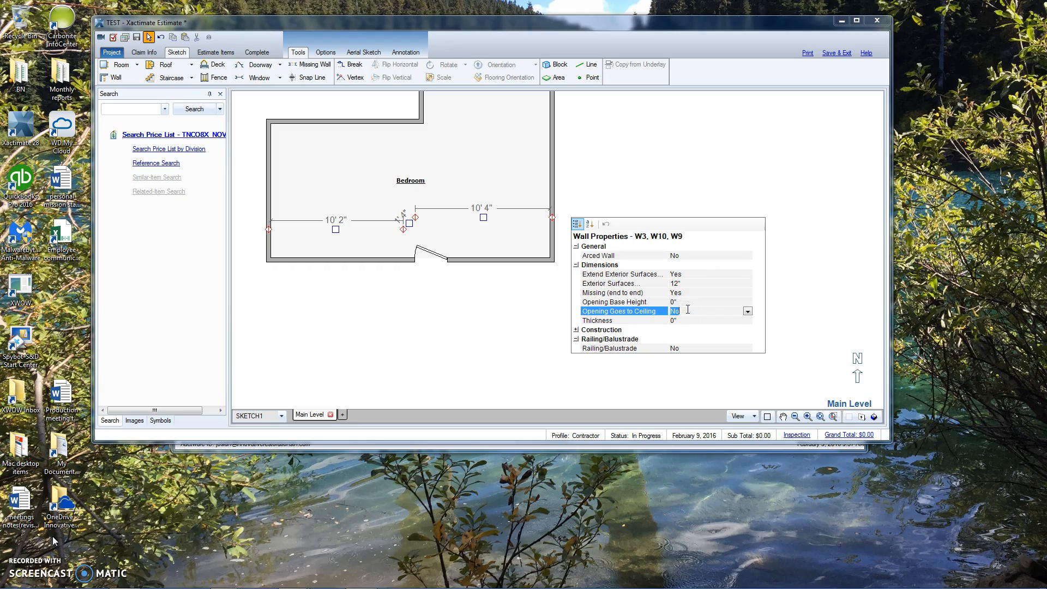
{"action": "key", "text": "Tab"}
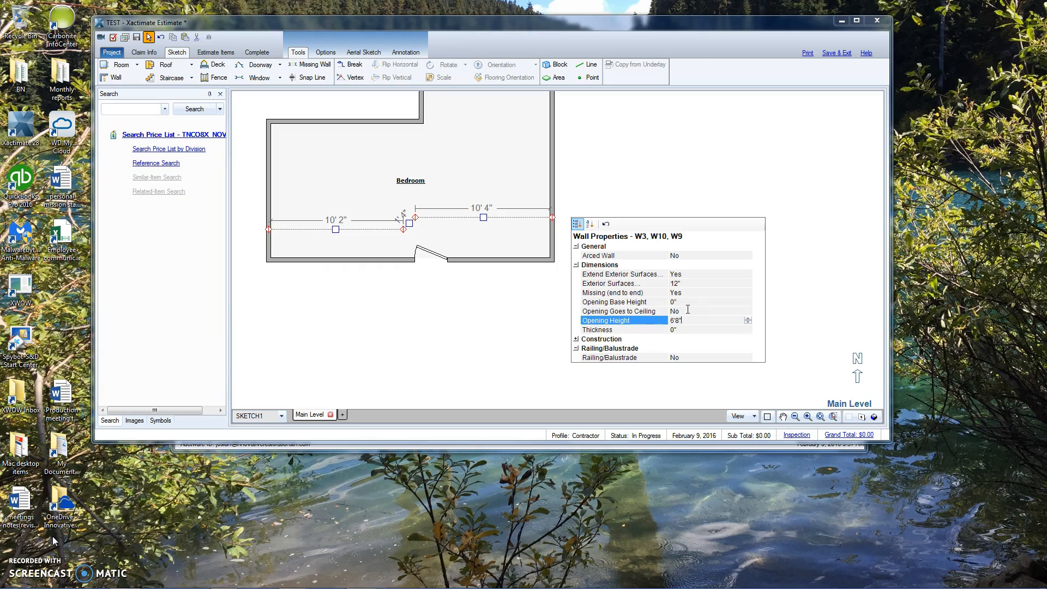
{"action": "key", "text": "Tab"}
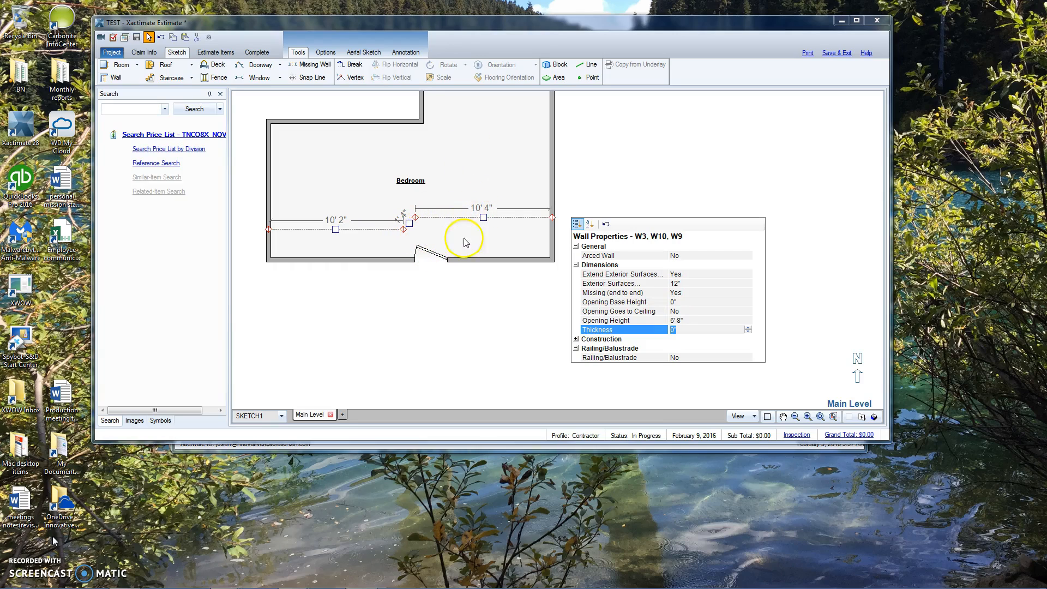
{"action": "left_click", "coordinate": [478, 313]}
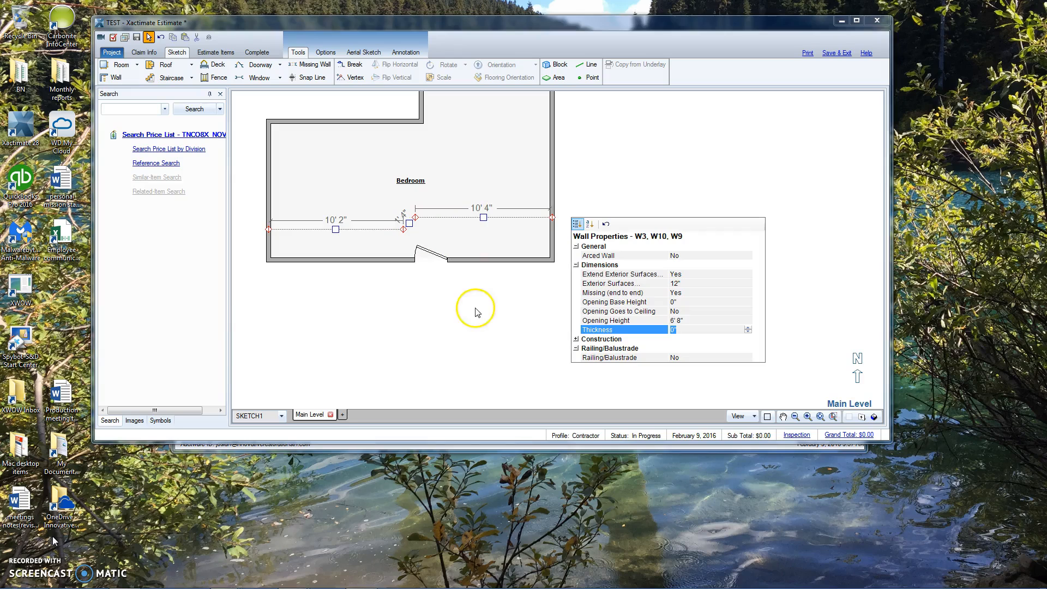
Examine the lowered ceiling and the wall drop along the missing walls in 3D, then return to the plan view.
{"action": "left_click", "coordinate": [485, 311]}
{"action": "left_click_drag", "start_coordinate": [483, 308], "coordinate": [589, 267]}
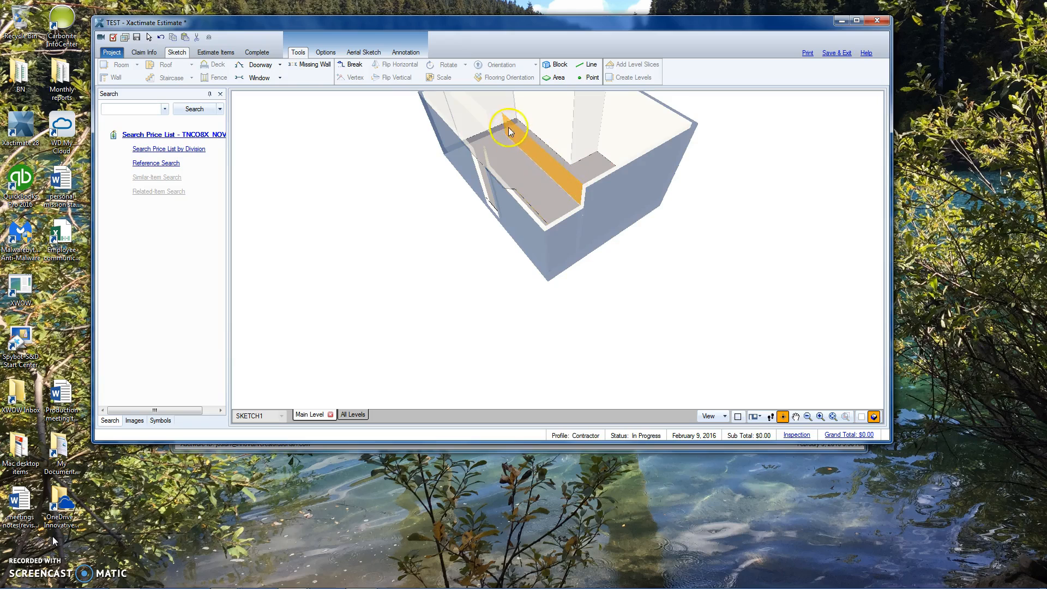
{"action": "right_click", "coordinate": [500, 181]}
{"action": "mouse_move", "coordinate": [499, 181]}
{"action": "left_mouse_down"}
{"action": "mouse_move", "coordinate": [666, 240]}
{"action": "mouse_move", "coordinate": [661, 204]}
{"action": "left_mouse_up"}
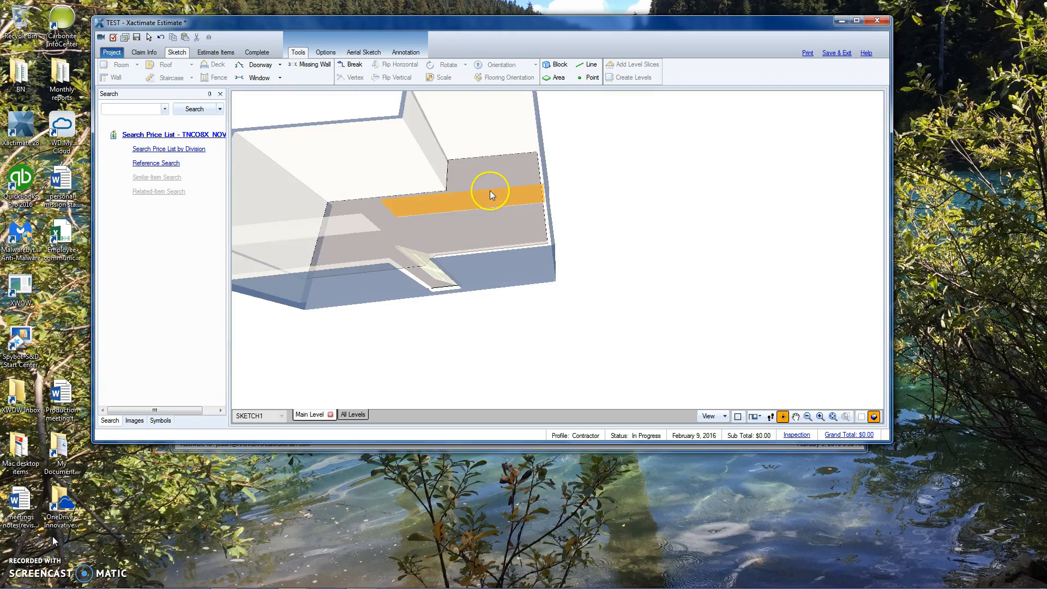
{"action": "key", "text": "F8"}
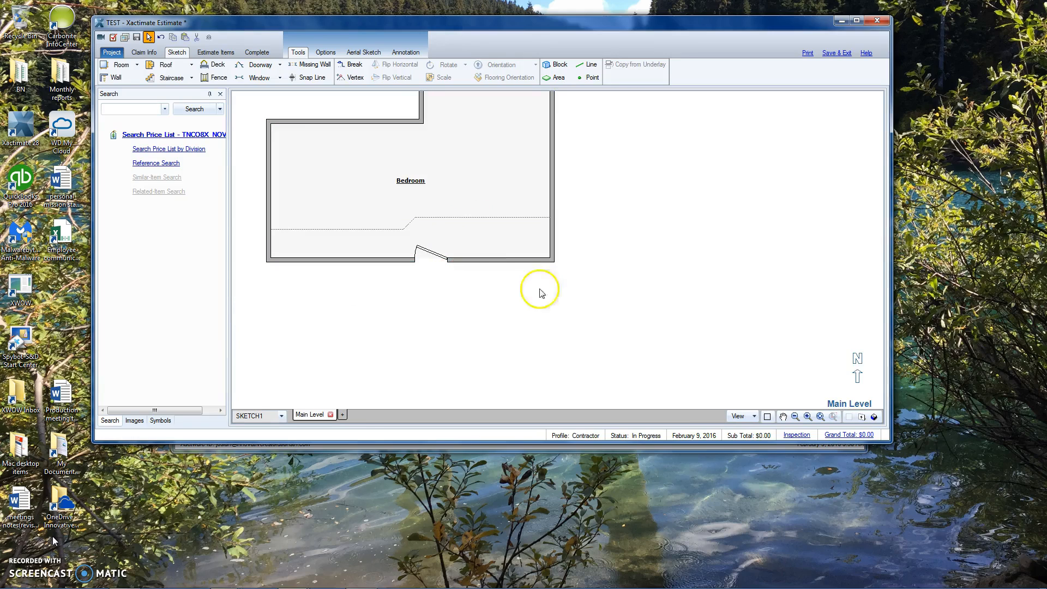
Break the Bedroom's west wall, pull its southern segment outward, and extend the new room south to about 6' 2" by 5' 6" inside.
{"action": "left_click", "coordinate": [820, 417]}
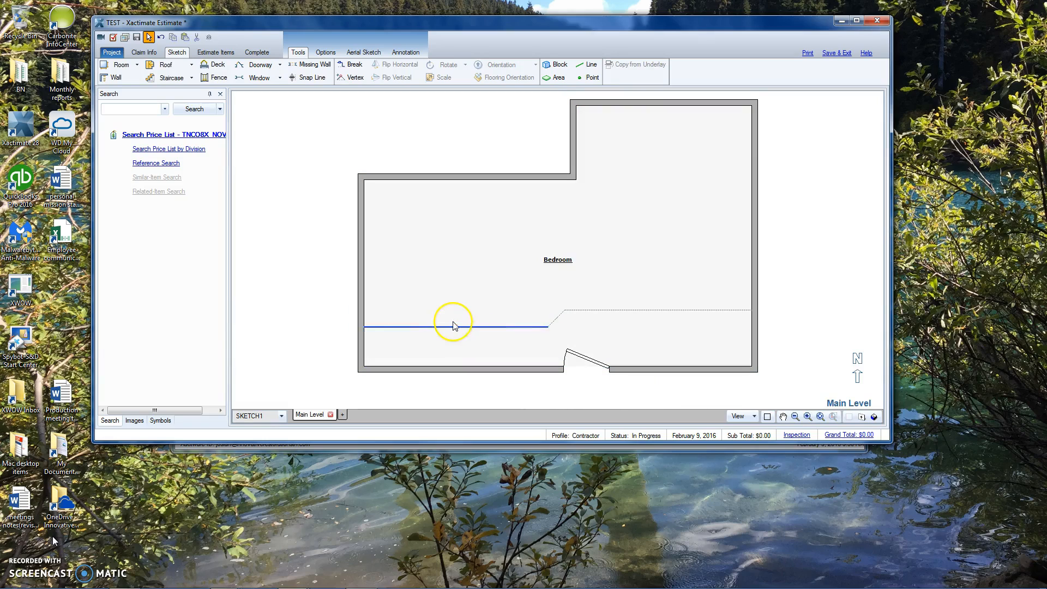
{"action": "key", "text": "b"}
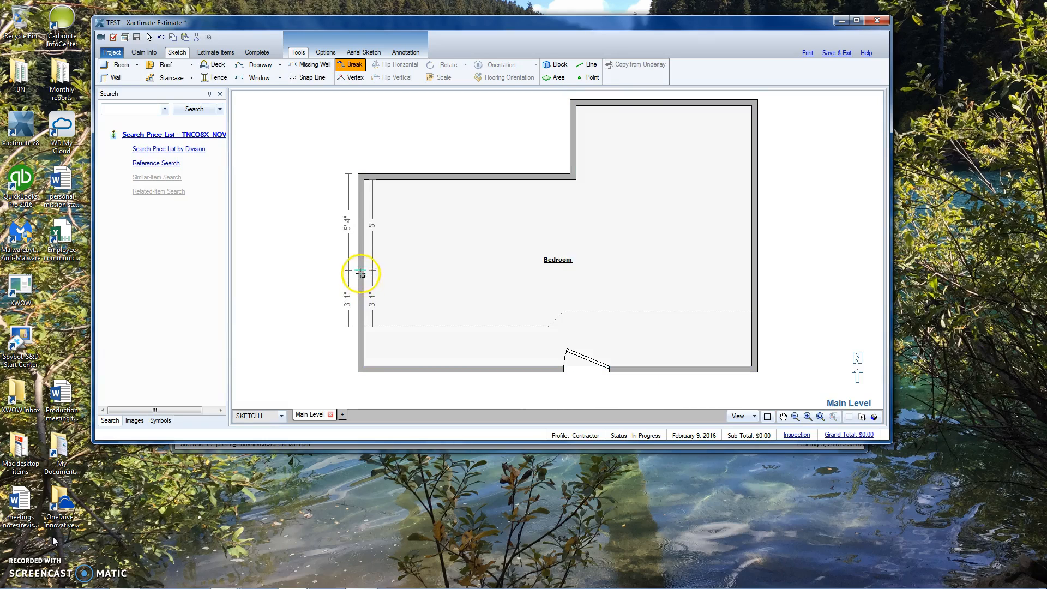
{"action": "left_click", "coordinate": [359, 264]}
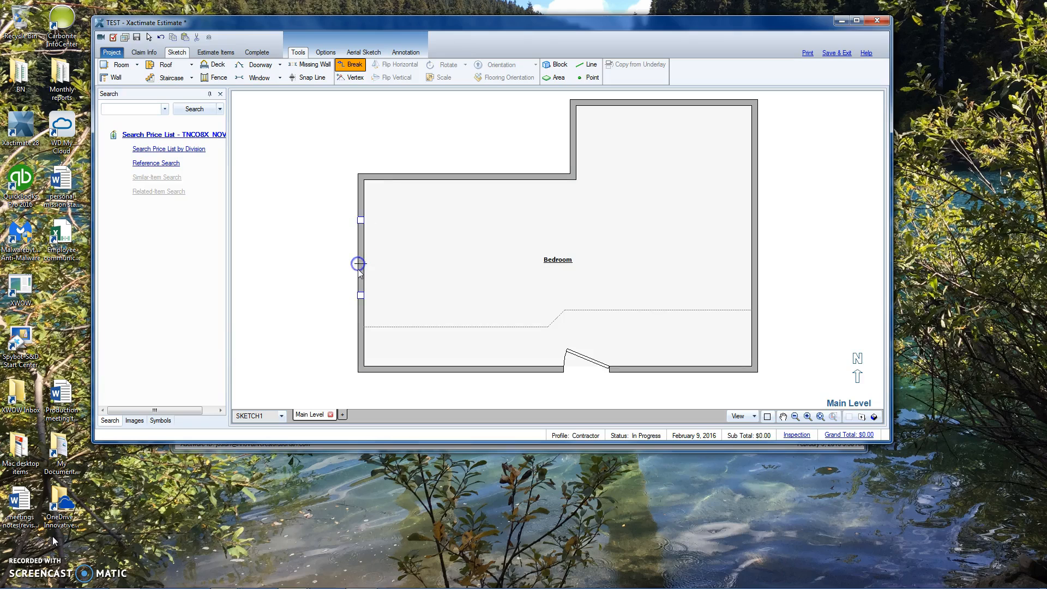
{"action": "left_click_drag", "start_coordinate": [362, 296], "coordinate": [242, 297]}
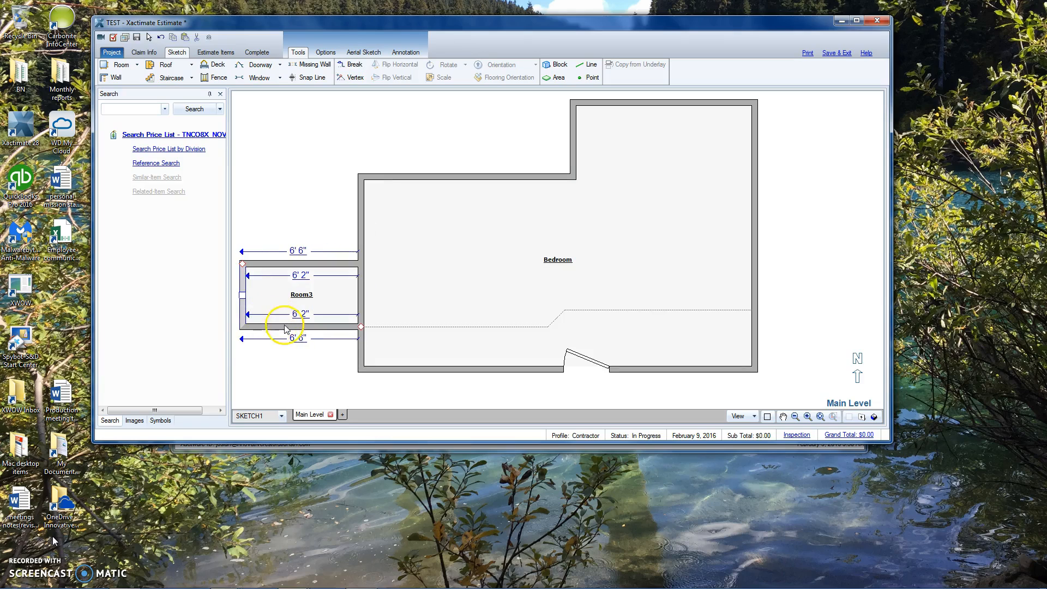
{"action": "left_click", "coordinate": [300, 326]}
{"action": "left_click_drag", "start_coordinate": [299, 327], "coordinate": [311, 372]}
Name the new closet room WIC and split off a separate strip room about 2' deep along its south side.
{"action": "left_click", "coordinate": [297, 327]}
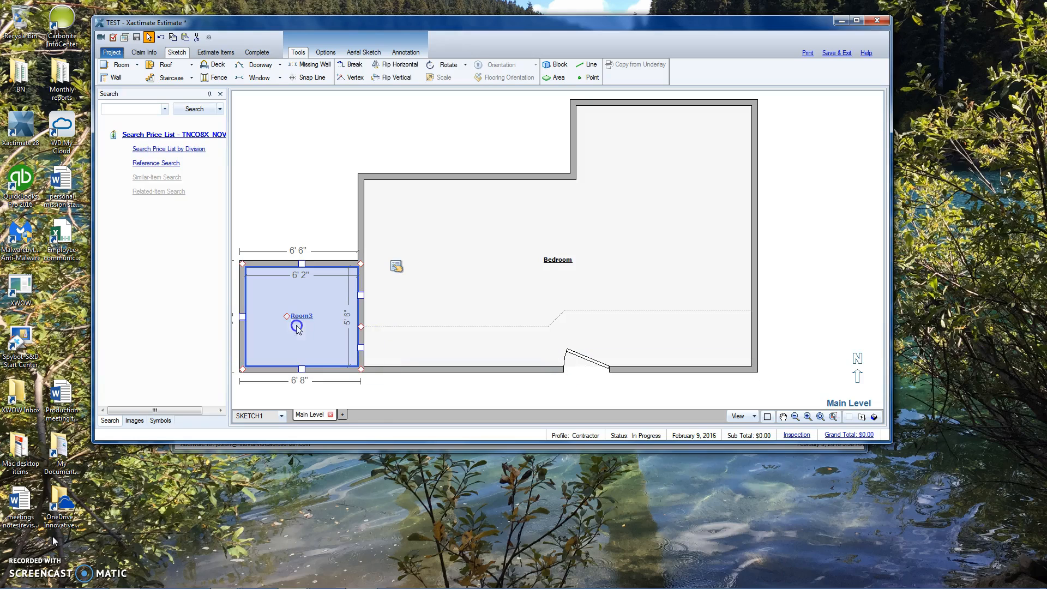
{"action": "double_click", "coordinate": [298, 316]}
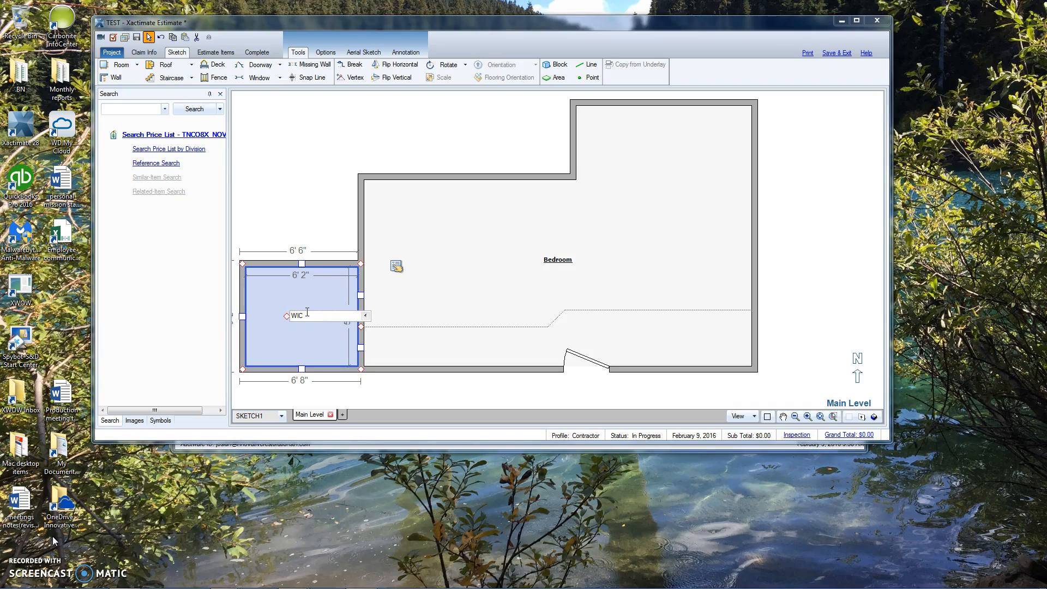
{"action": "left_click", "coordinate": [284, 316]}
{"action": "left_click", "coordinate": [301, 367]}
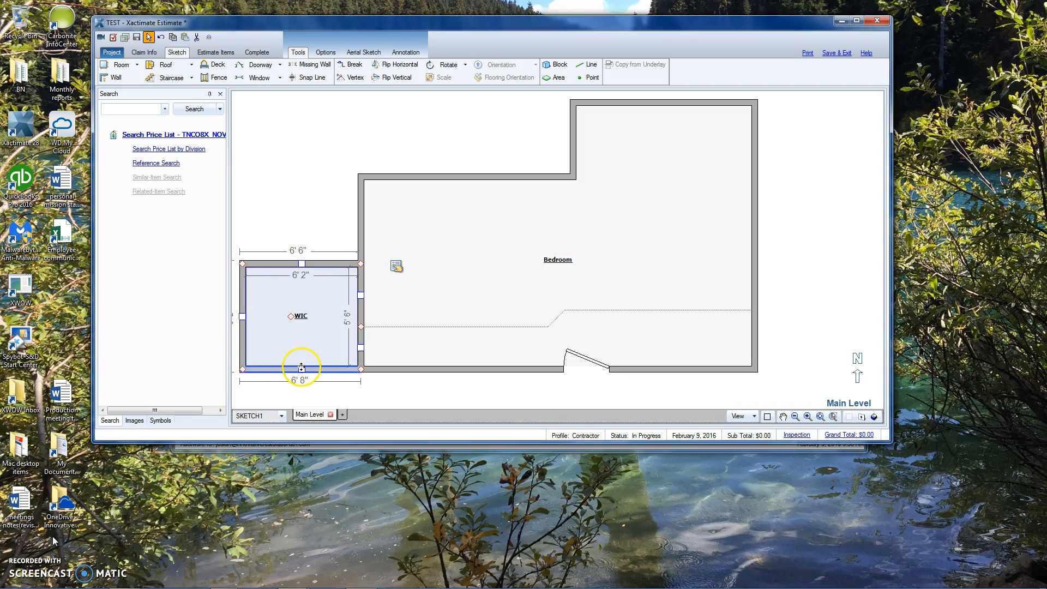
{"action": "left_click_drag", "start_coordinate": [301, 367], "coordinate": [303, 327]}
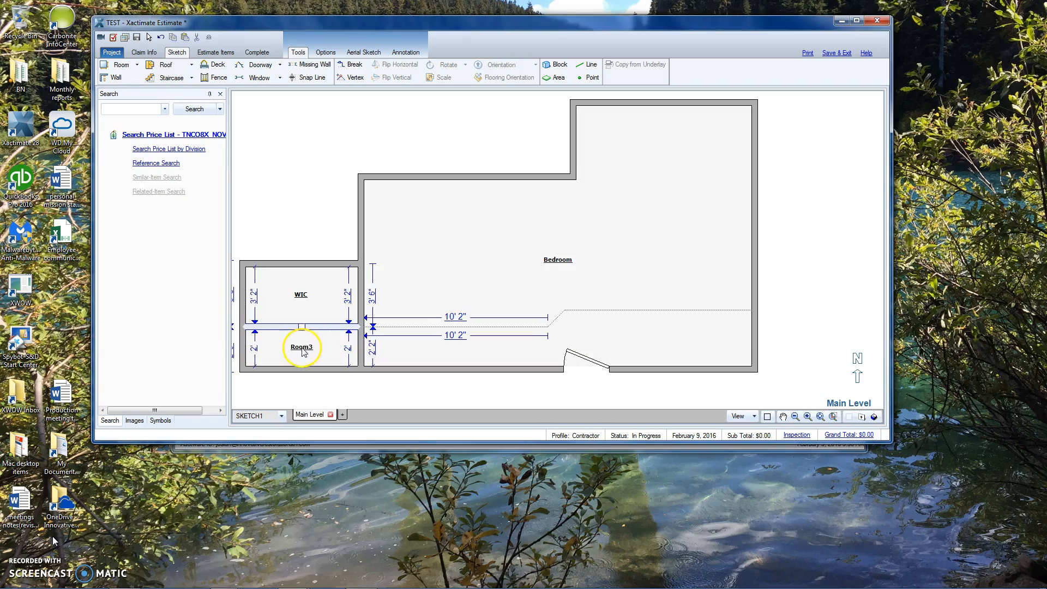
Set Room3's ceiling height to 6' 8", turn off its label, and make it a subgroup of WIC.
{"action": "left_click", "coordinate": [300, 345]}
{"action": "left_click", "coordinate": [396, 331]}
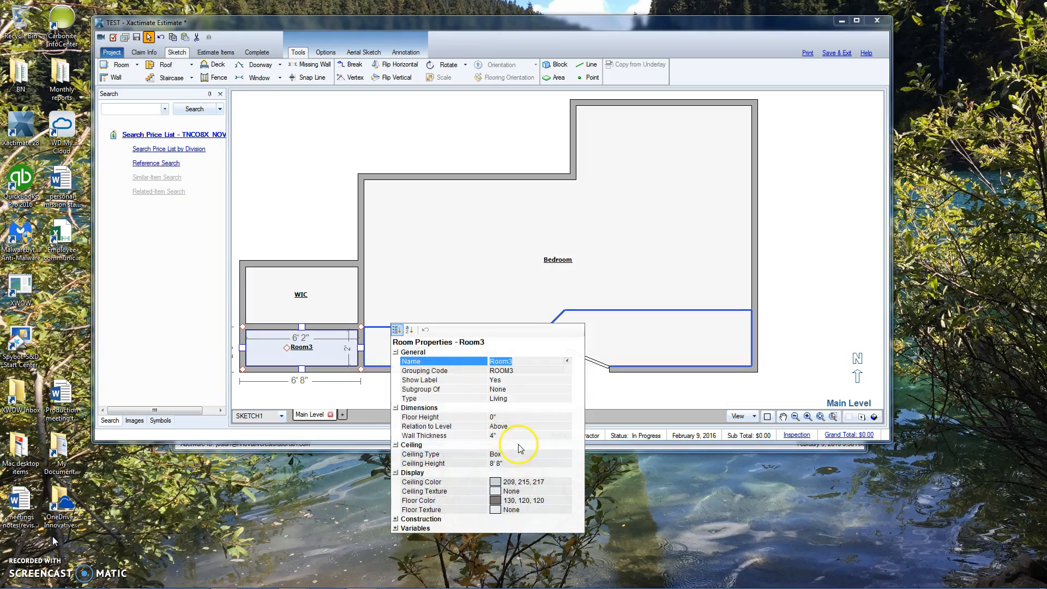
{"action": "left_click", "coordinate": [504, 463]}
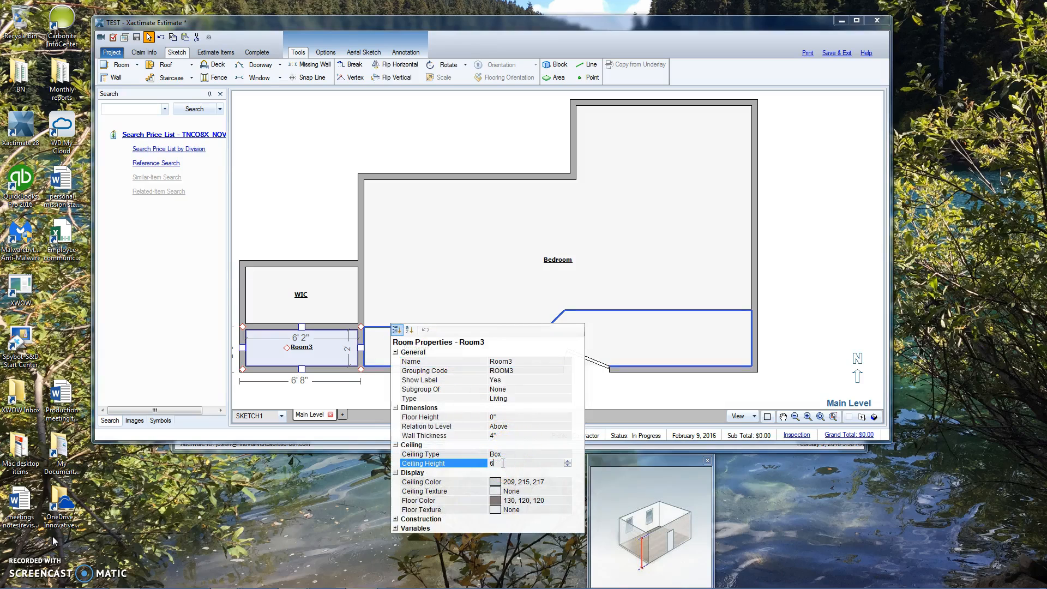
{"action": "key", "text": "Return"}
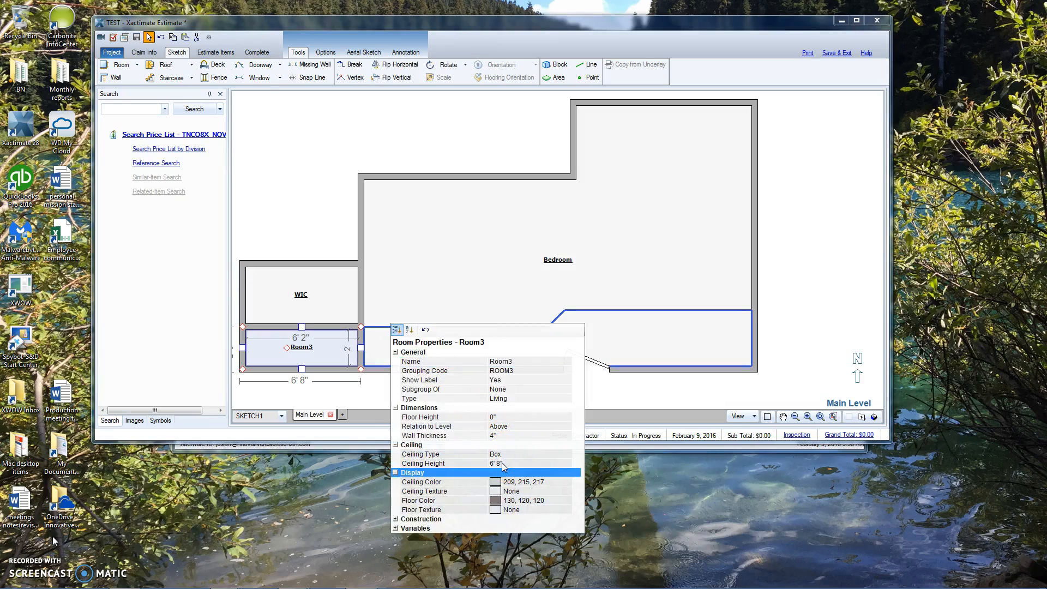
{"action": "left_click", "coordinate": [495, 380]}
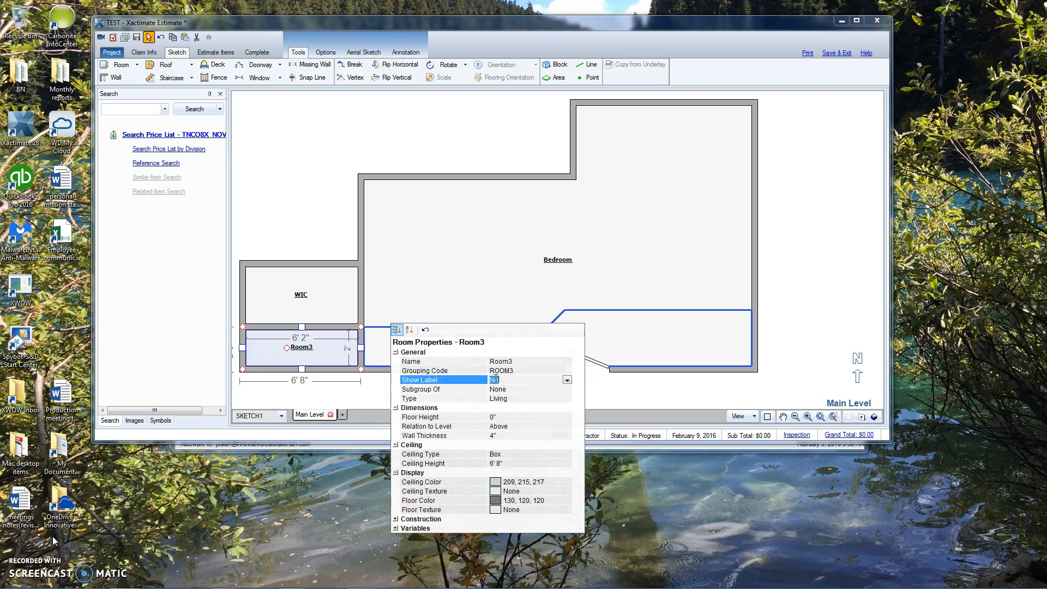
{"action": "key", "text": "Return"}
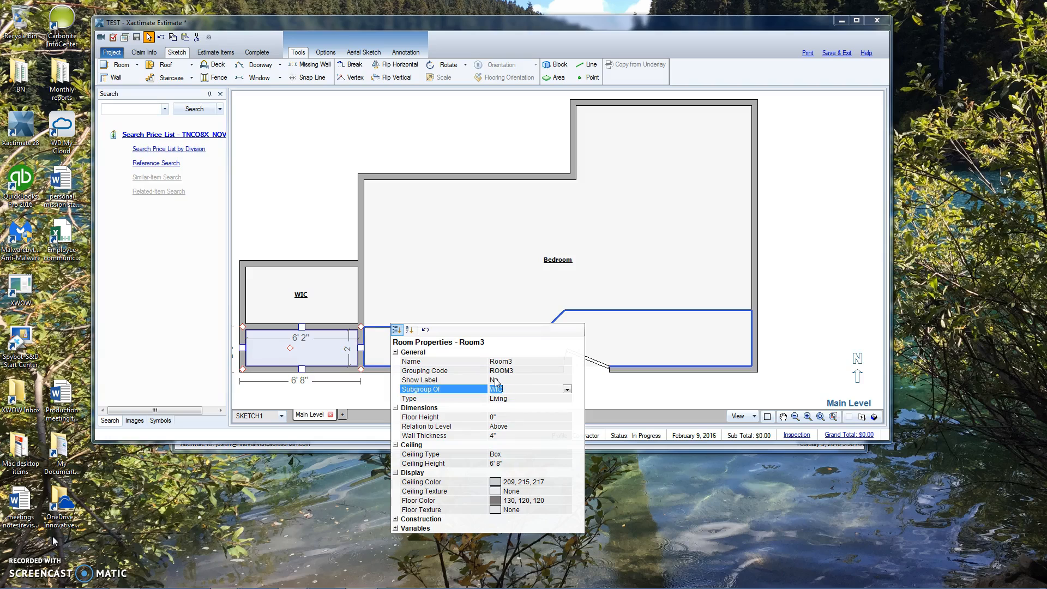
{"action": "key", "text": "Return"}
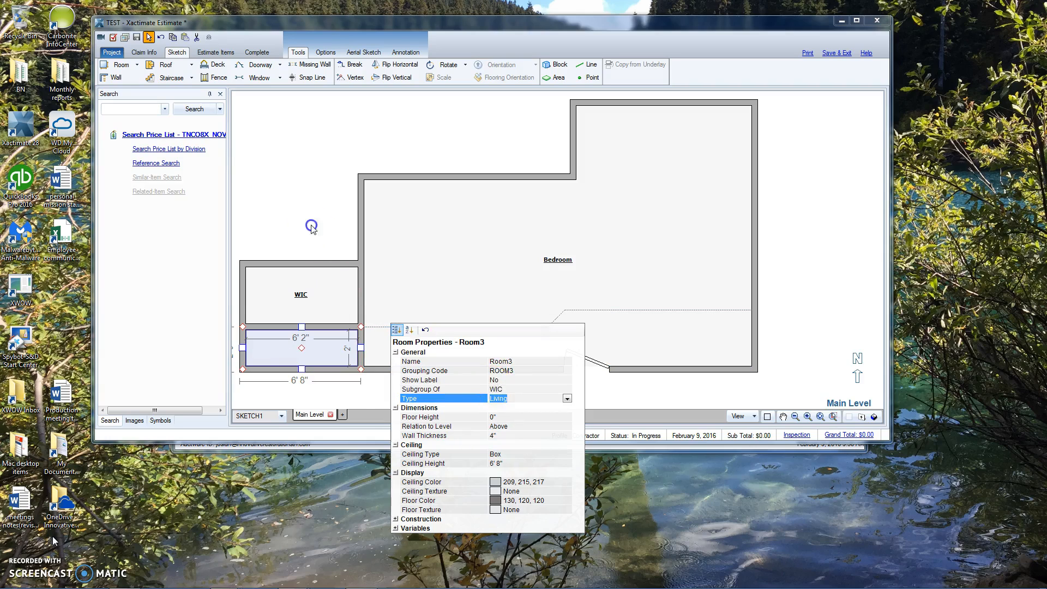
{"action": "left_click", "coordinate": [322, 245]}
Convert the wall between WIC and its strip room to a missing wall with a 6' 8" opening height, not reaching the ceiling.
{"action": "left_click", "coordinate": [304, 326]}
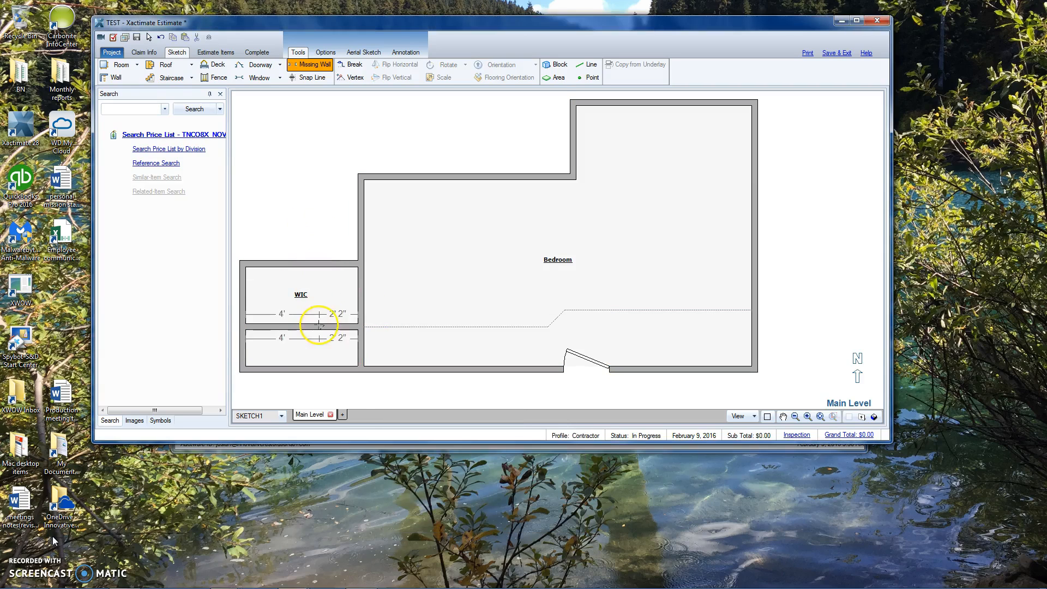
{"action": "left_click", "coordinate": [394, 336]}
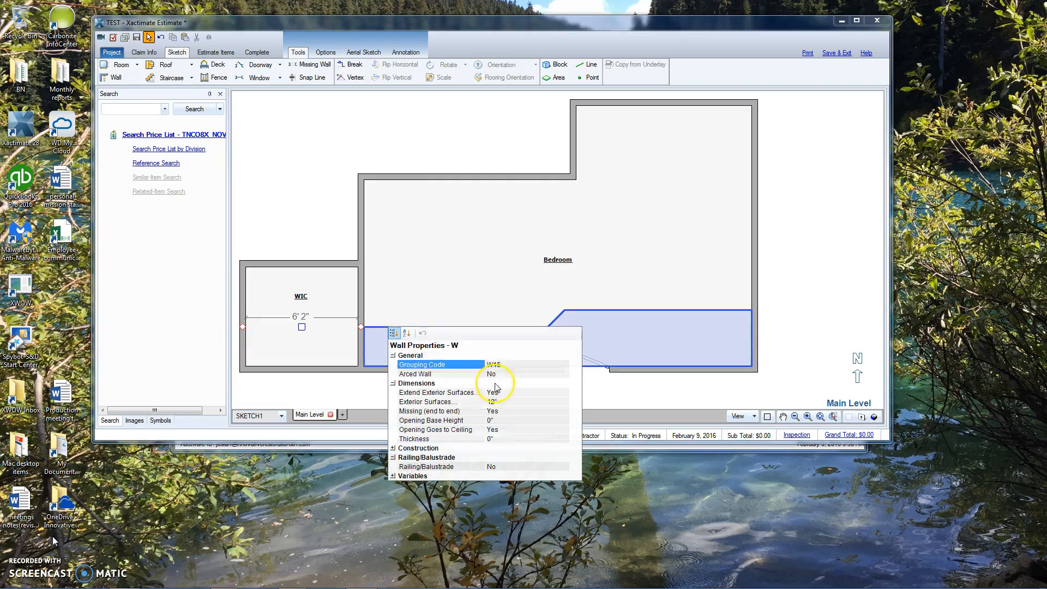
{"action": "left_click", "coordinate": [497, 429]}
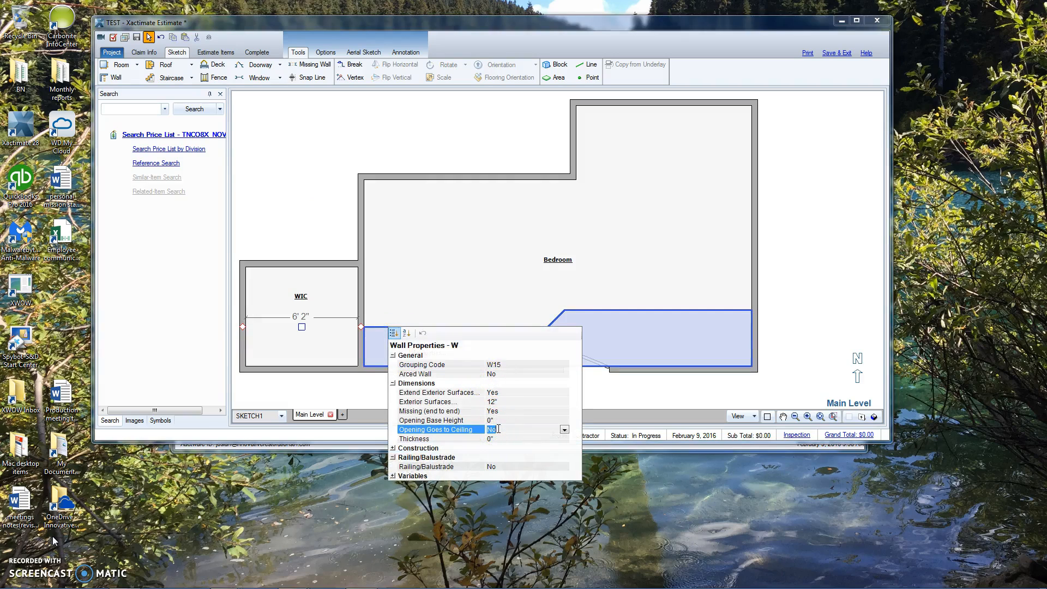
{"action": "key", "text": "Tab"}
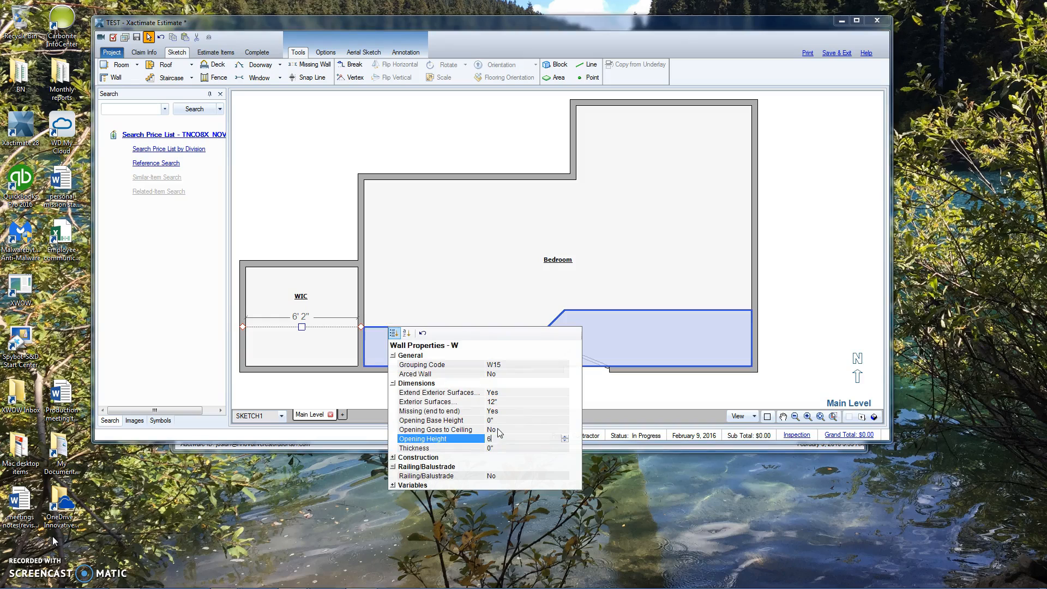
{"action": "key", "text": "Tab"}
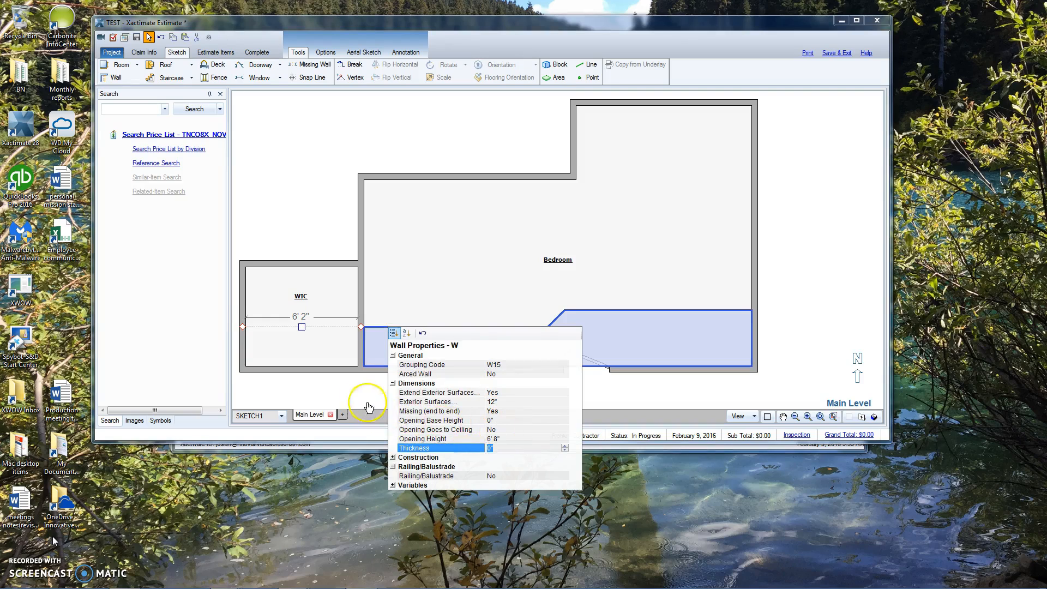
{"action": "left_click", "coordinate": [348, 390]}
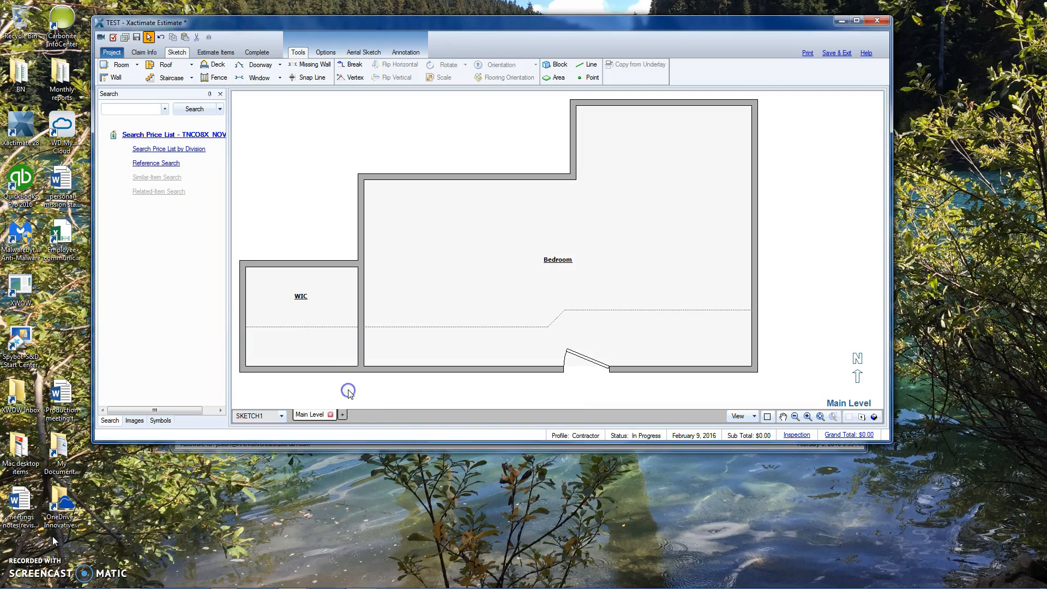
Place a 2' 6" door in the wall between WIC and Bedroom, hinged at the north end and swinging into the closet.
{"action": "left_click", "coordinate": [359, 296]}
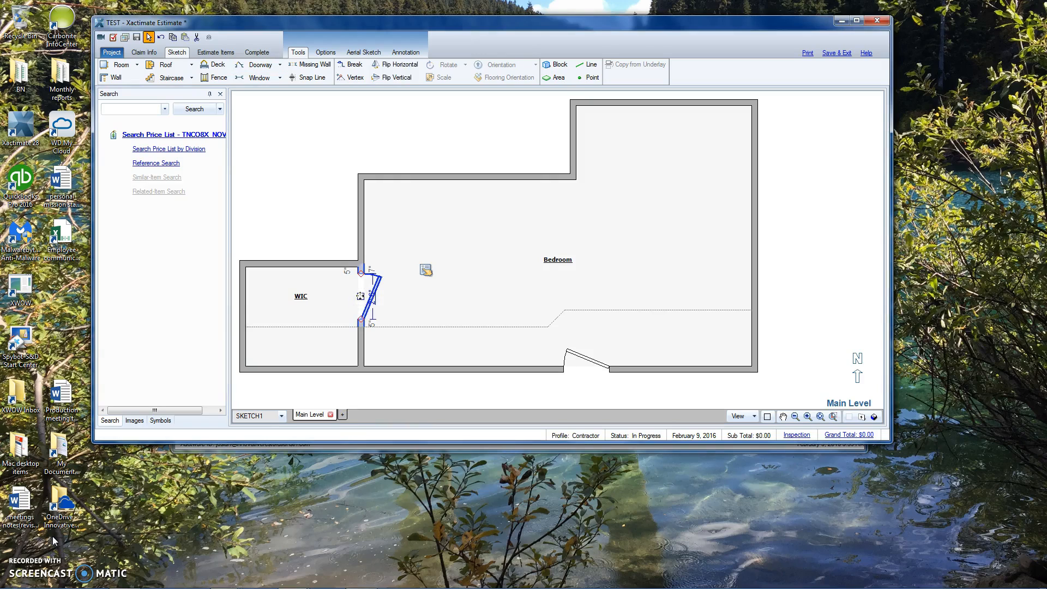
{"action": "left_click", "coordinate": [360, 296]}
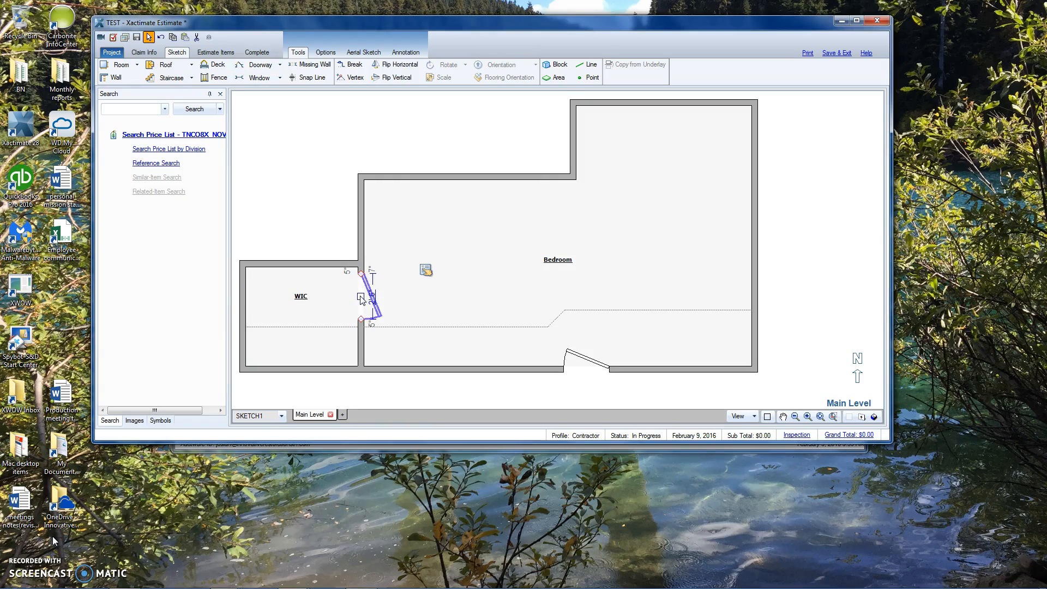
{"action": "left_click", "coordinate": [360, 297]}
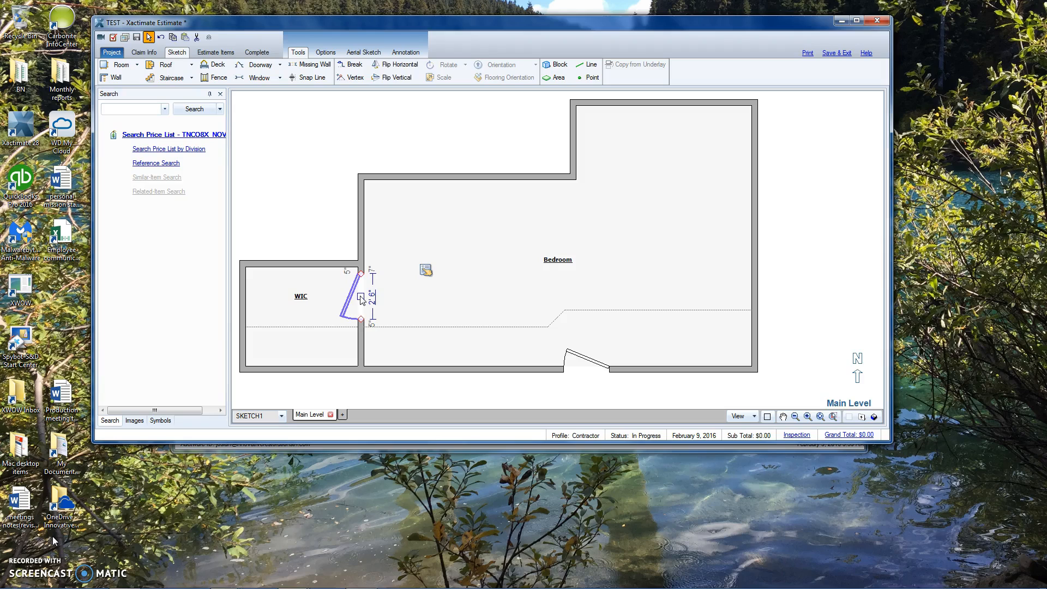
{"action": "left_click", "coordinate": [338, 226]}
Draw a separate room 12' by 12' inside in the empty area south of the Bedroom.
{"action": "scroll", "coordinate": [392, 346], "scroll_direction": "down", "scroll_amount": 5}
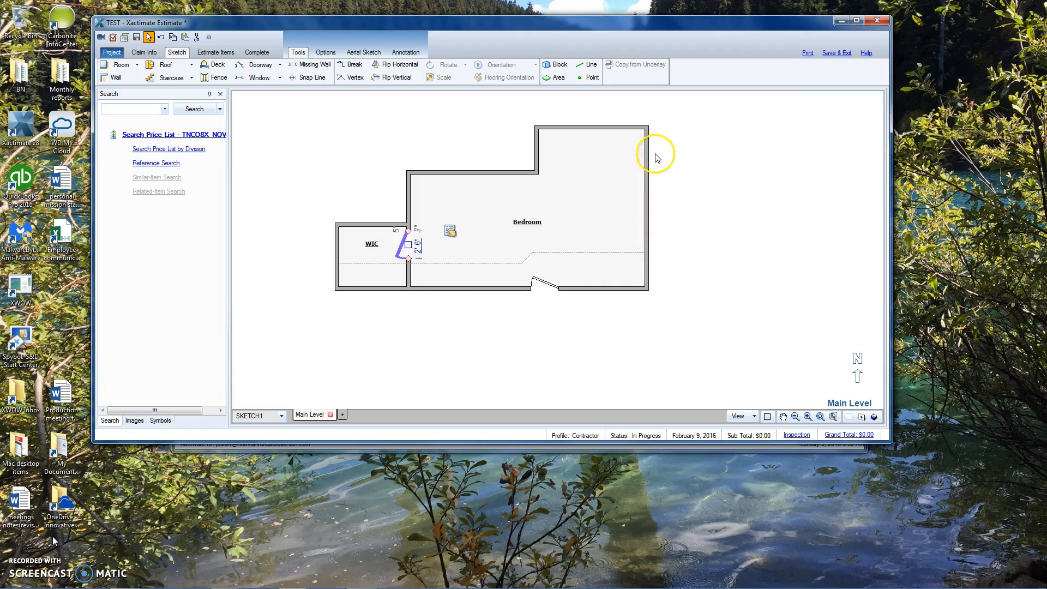
{"action": "left_click_drag", "start_coordinate": [620, 337], "coordinate": [551, 202]}
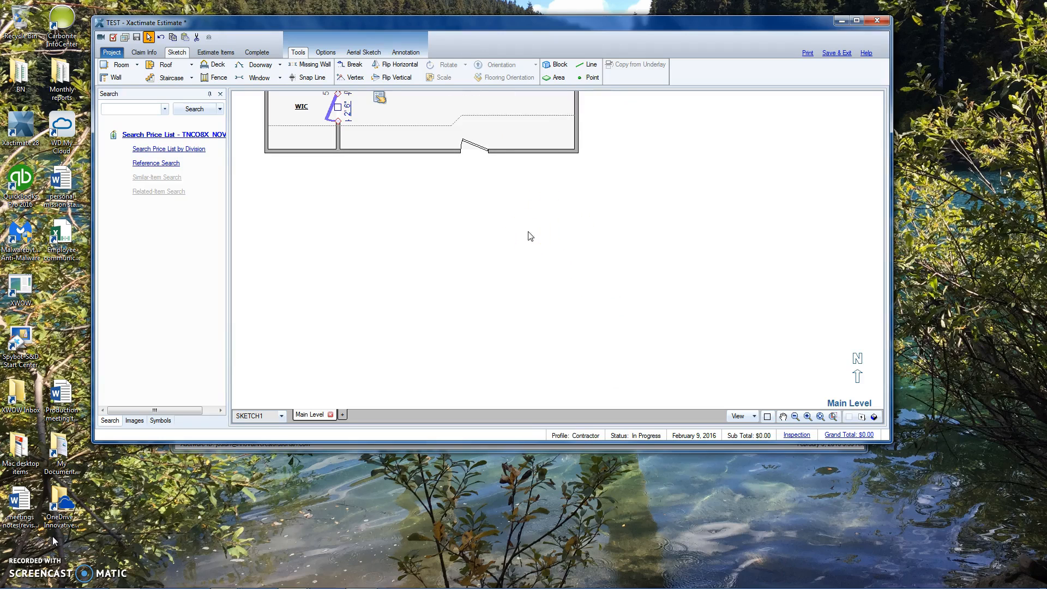
{"action": "key", "text": "r"}
{"action": "left_click", "coordinate": [467, 235]}
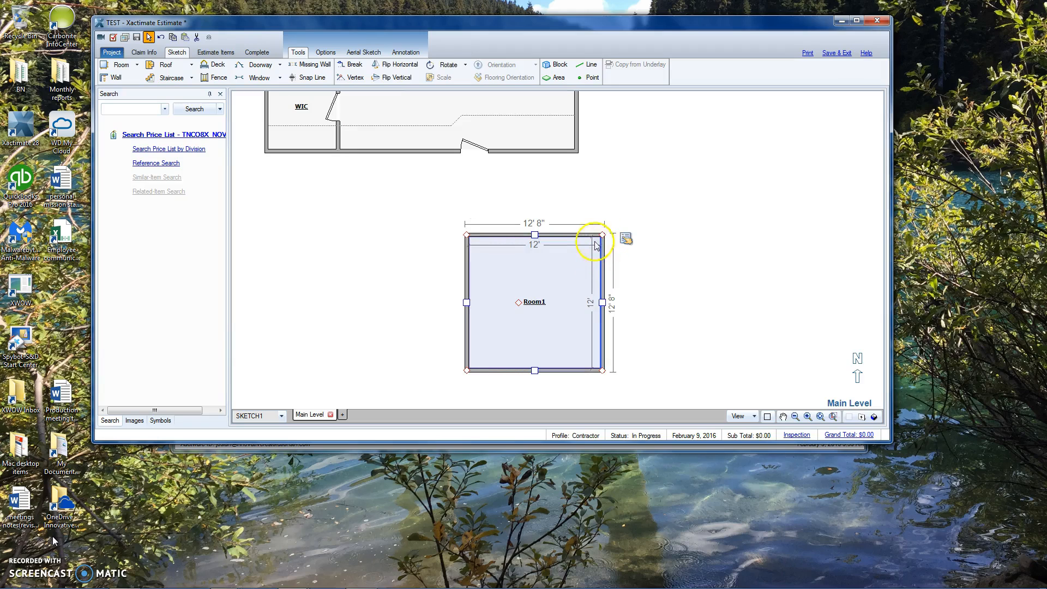
Make Room1's east wall arced and pull it outward into a semicircle with a radius of about 6' 2".
{"action": "left_click", "coordinate": [603, 323]}
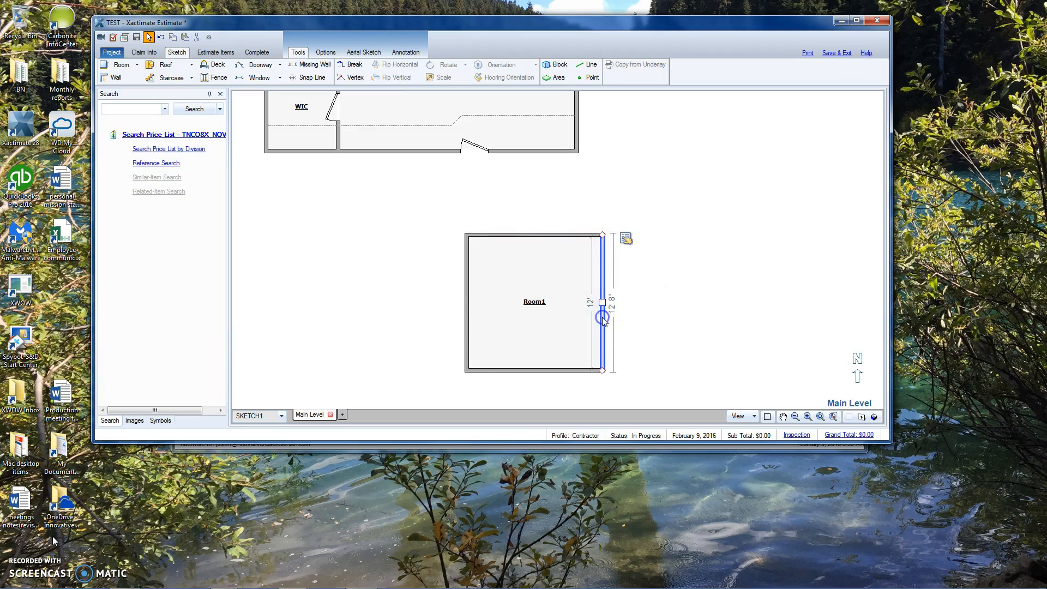
{"action": "left_click", "coordinate": [626, 238]}
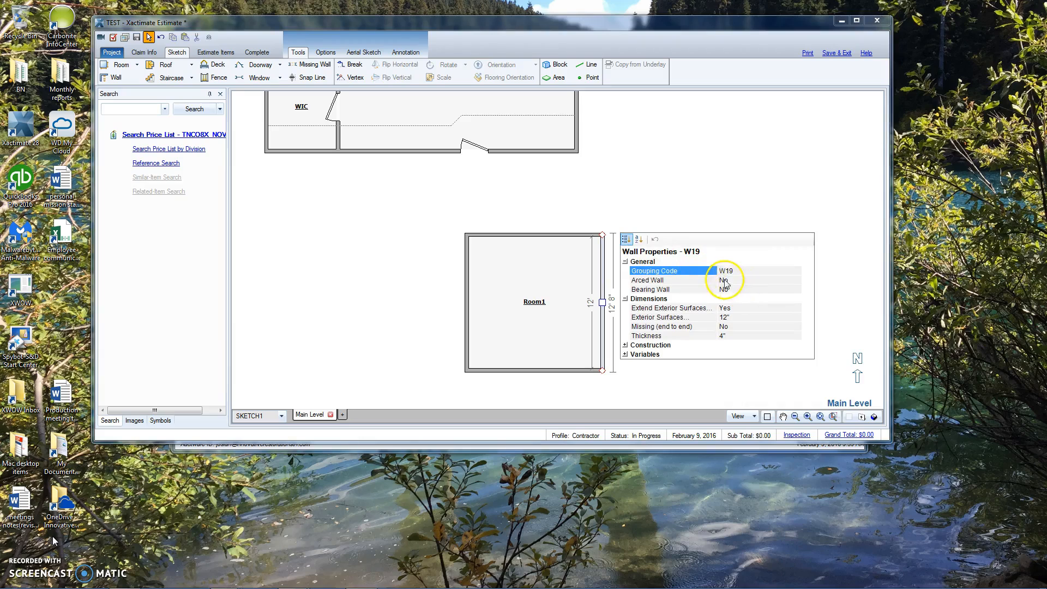
{"action": "left_click", "coordinate": [742, 280]}
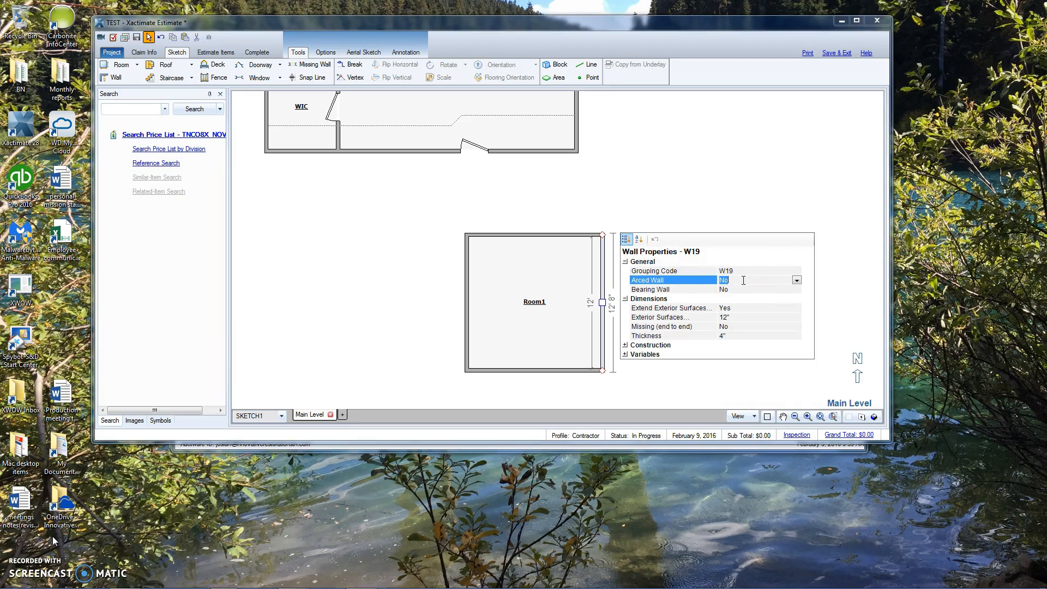
{"action": "key", "text": "Return"}
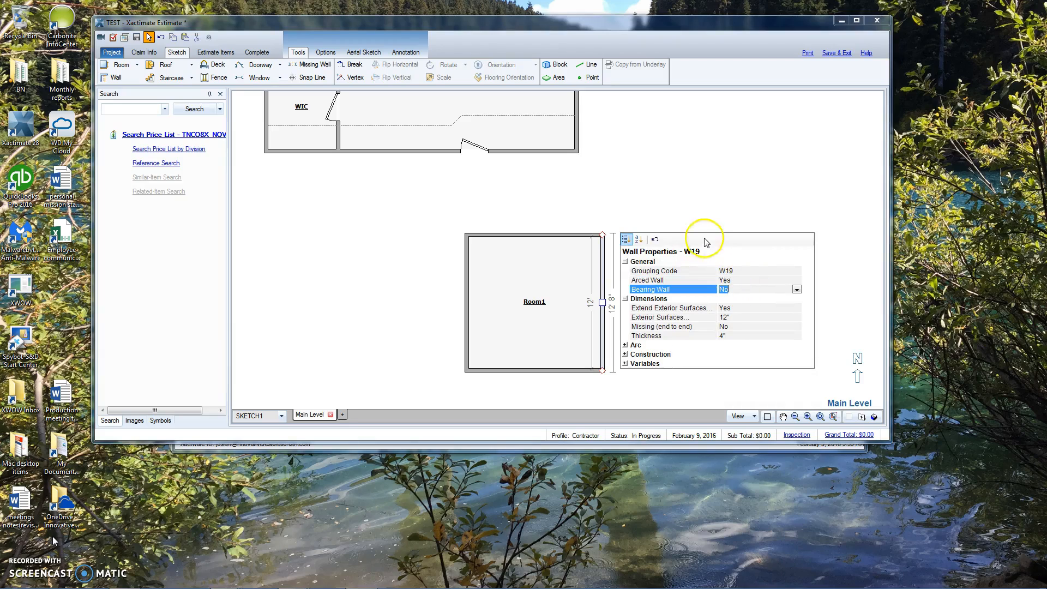
{"action": "left_click", "coordinate": [685, 211]}
{"action": "left_click", "coordinate": [604, 316]}
{"action": "left_click_drag", "start_coordinate": [603, 303], "coordinate": [674, 300]}
{"action": "left_click", "coordinate": [674, 358]}
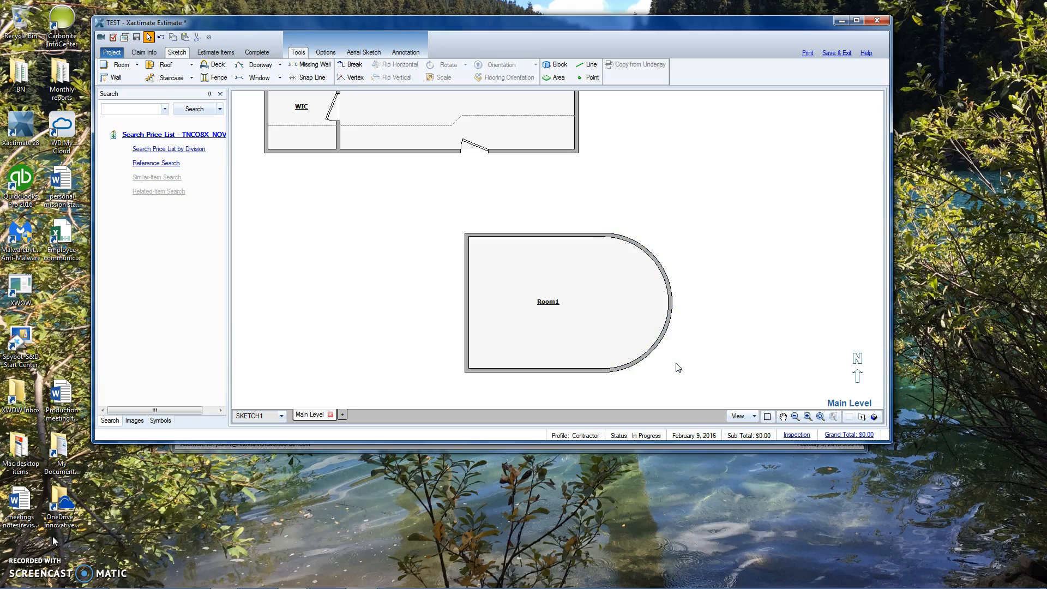
Change Room1's ceiling type to Peaked and inspect the room's shape in 3D.
{"action": "left_click", "coordinate": [579, 304]}
{"action": "left_click", "coordinate": [692, 236]}
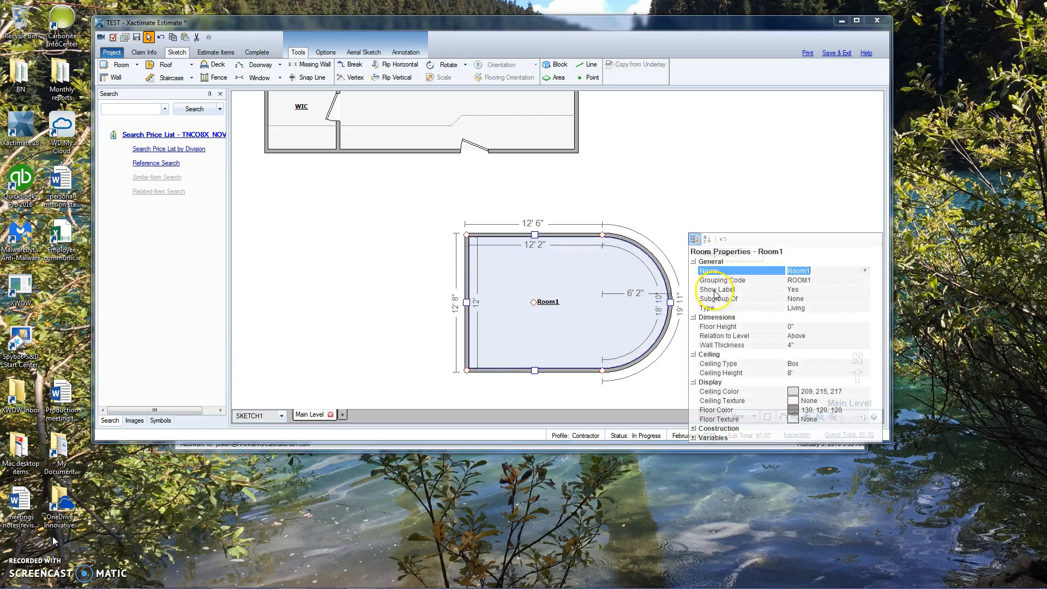
{"action": "left_click", "coordinate": [802, 364]}
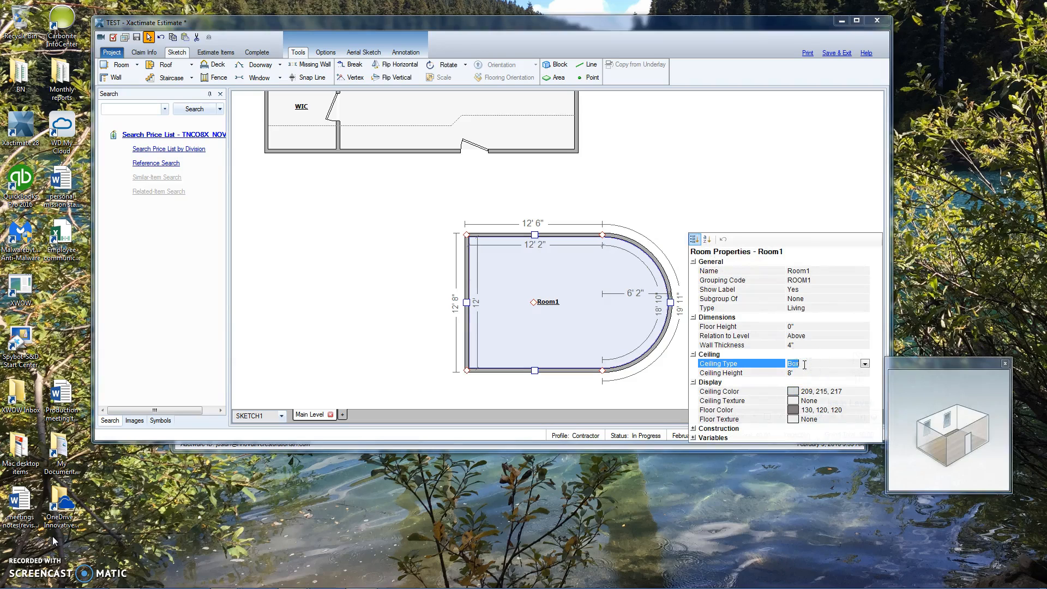
{"action": "key", "text": "Tab"}
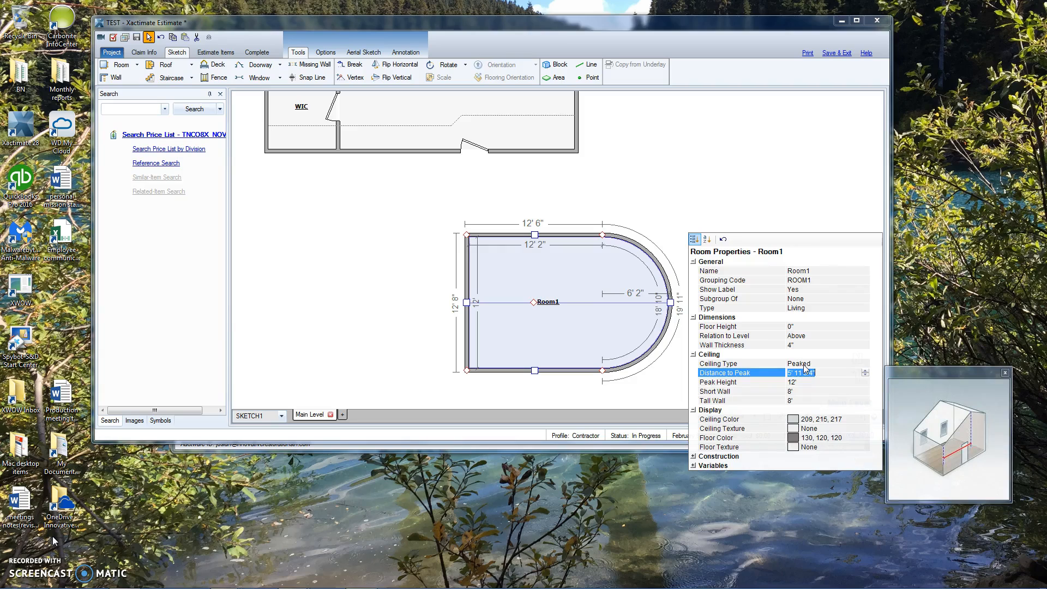
{"action": "key", "text": "Tab"}
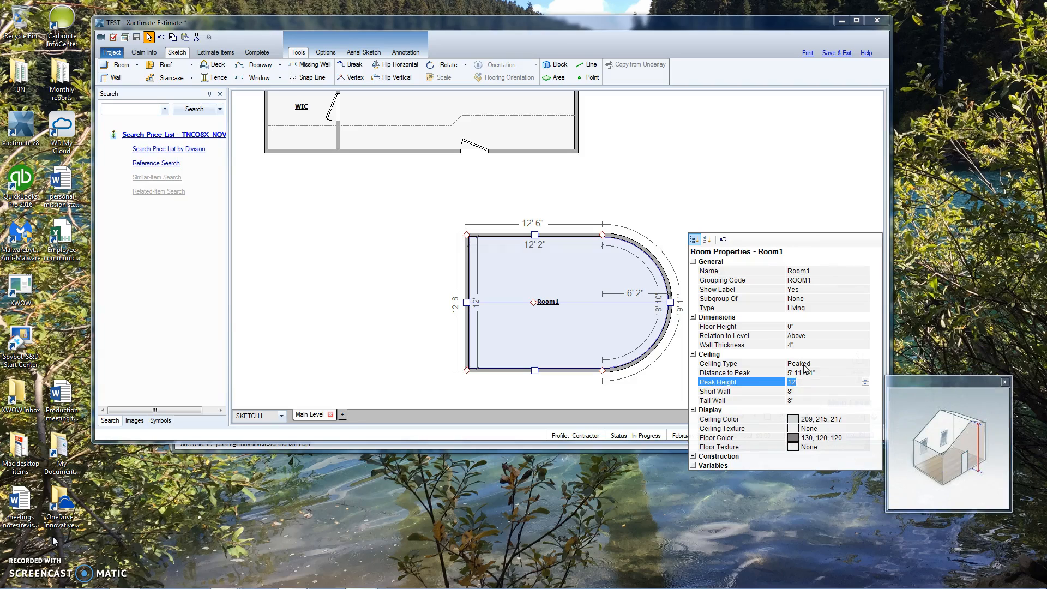
{"action": "key", "text": "Tab"}
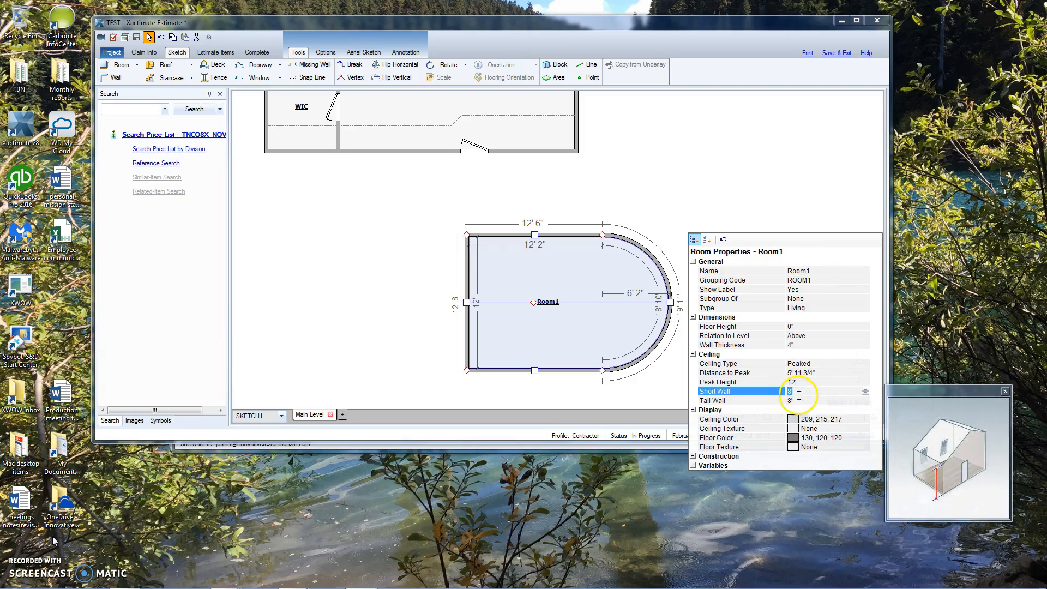
{"action": "left_click", "coordinate": [683, 197]}
{"action": "mouse_move", "coordinate": [587, 297]}
{"action": "left_mouse_down"}
{"action": "mouse_move", "coordinate": [678, 346]}
{"action": "mouse_move", "coordinate": [598, 155]}
{"action": "mouse_move", "coordinate": [659, 257]}
{"action": "mouse_move", "coordinate": [453, 257]}
{"action": "mouse_move", "coordinate": [730, 245]}
{"action": "mouse_move", "coordinate": [626, 278]}
{"action": "mouse_move", "coordinate": [651, 296]}
{"action": "mouse_move", "coordinate": [718, 267]}
{"action": "mouse_move", "coordinate": [688, 295]}
{"action": "left_mouse_up"}
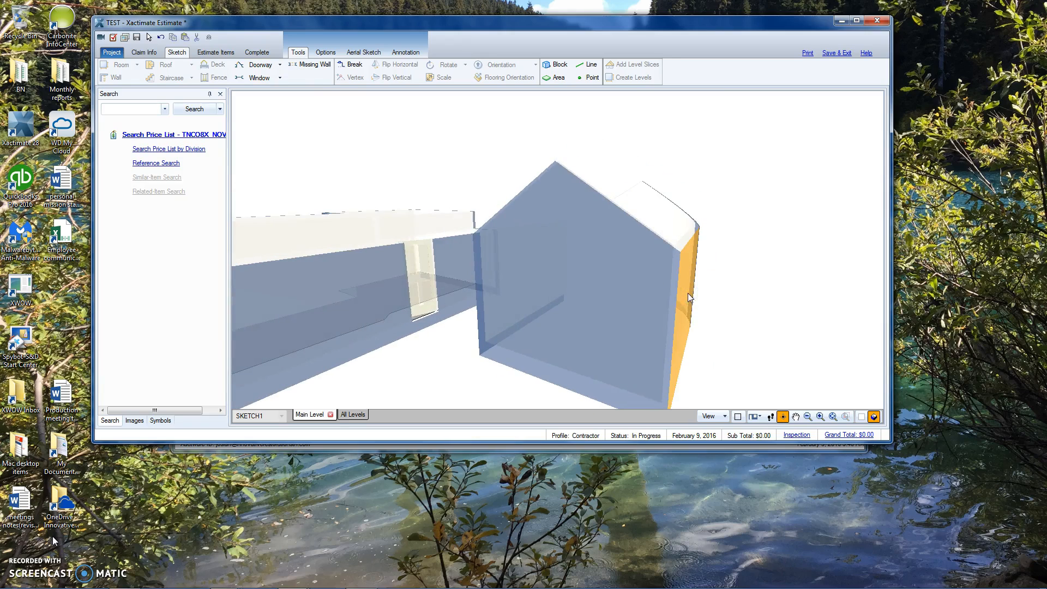
{"action": "key", "text": "F8"}
Delete the rounded Room1 from the plan.
{"action": "left_click", "coordinate": [557, 313]}
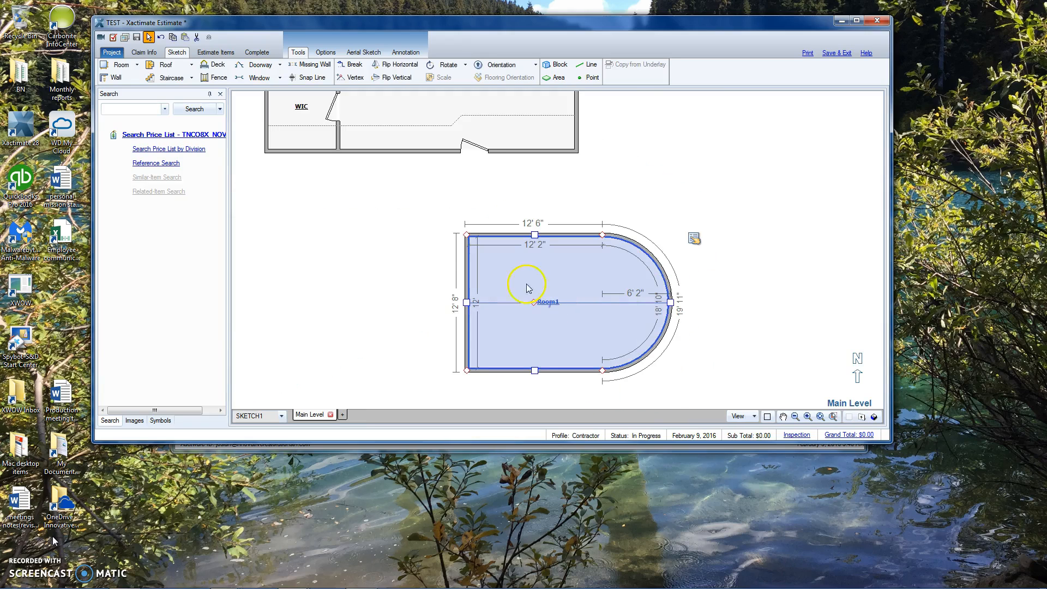
{"action": "key", "text": "Delete"}
{"action": "left_click", "coordinate": [473, 273]}
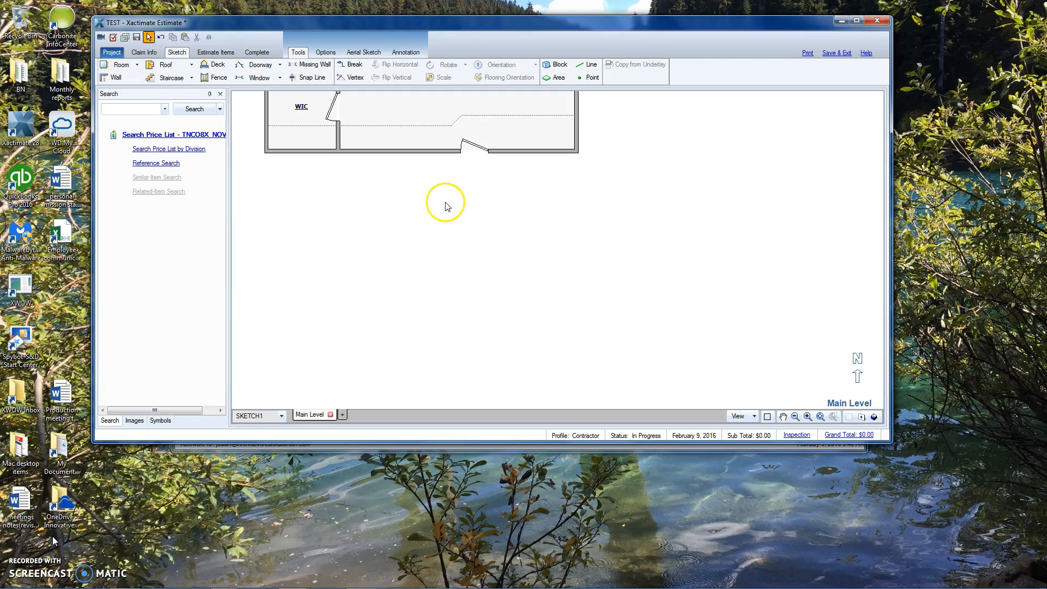
Break the Bedroom's south wall east of its door and pull that segment south into a room about 8' 6" deep inside.
{"action": "scroll", "coordinate": [442, 193], "scroll_direction": "down", "scroll_amount": 1}
{"action": "scroll", "coordinate": [443, 193], "scroll_direction": "down", "scroll_amount": 2}
{"action": "scroll", "coordinate": [443, 194], "scroll_direction": "up", "scroll_amount": 1}
{"action": "left_click_drag", "start_coordinate": [442, 187], "coordinate": [443, 264]}
{"action": "middle_click", "coordinate": [436, 184]}
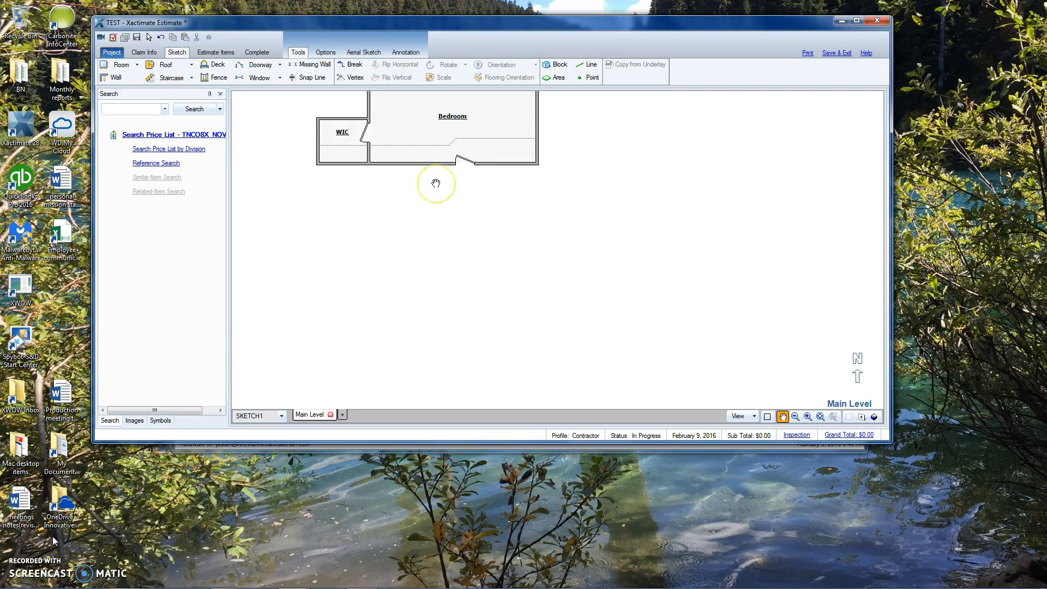
{"action": "left_click_drag", "start_coordinate": [436, 183], "coordinate": [449, 240]}
{"action": "left_click", "coordinate": [452, 221]}
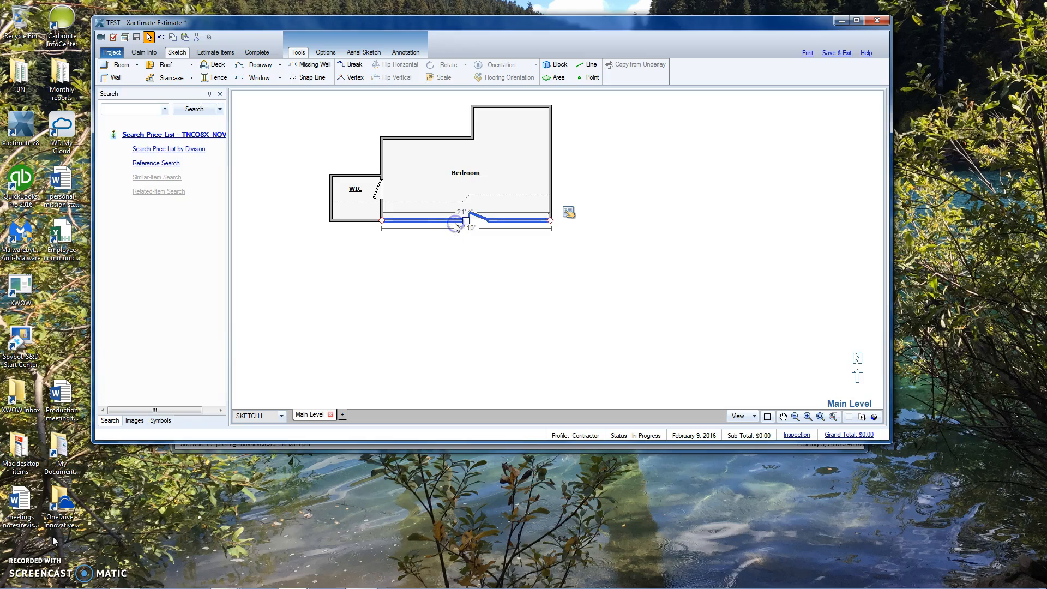
{"action": "left_click", "coordinate": [440, 243]}
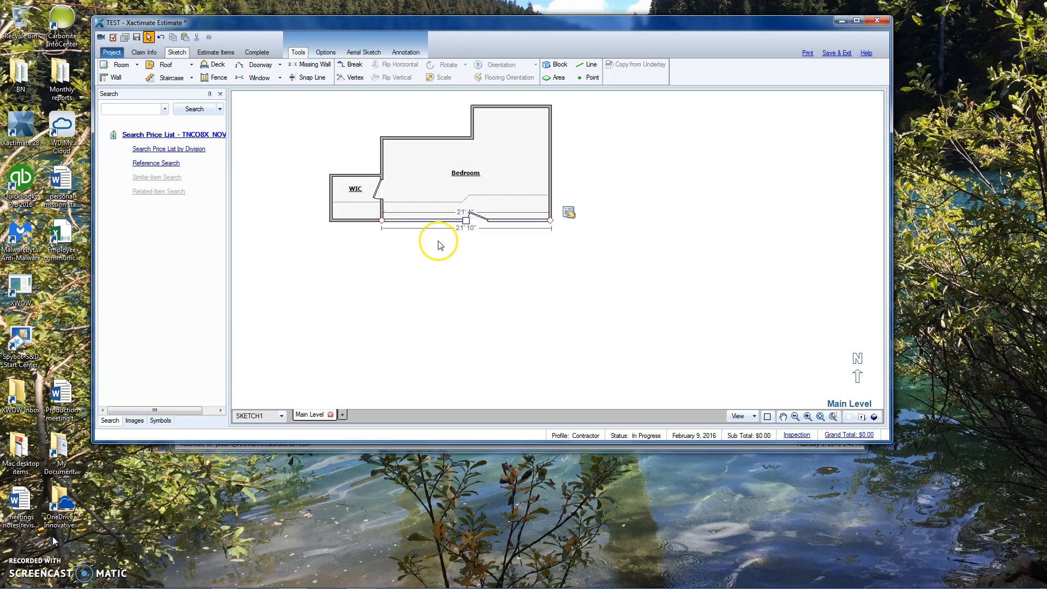
{"action": "key", "text": "b"}
{"action": "left_click", "coordinate": [494, 221]}
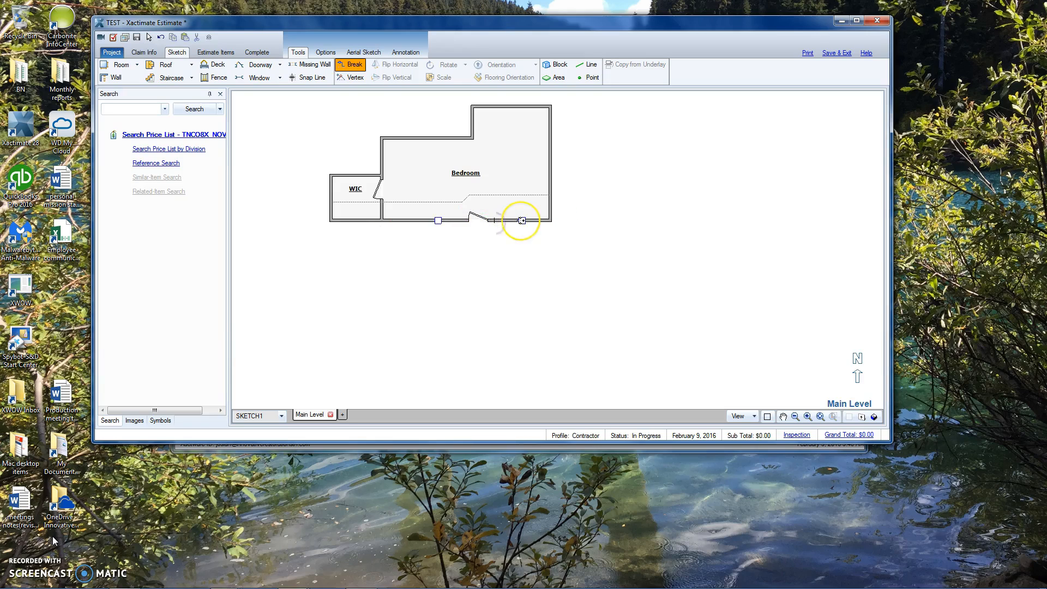
{"action": "left_click_drag", "start_coordinate": [521, 221], "coordinate": [523, 284]}
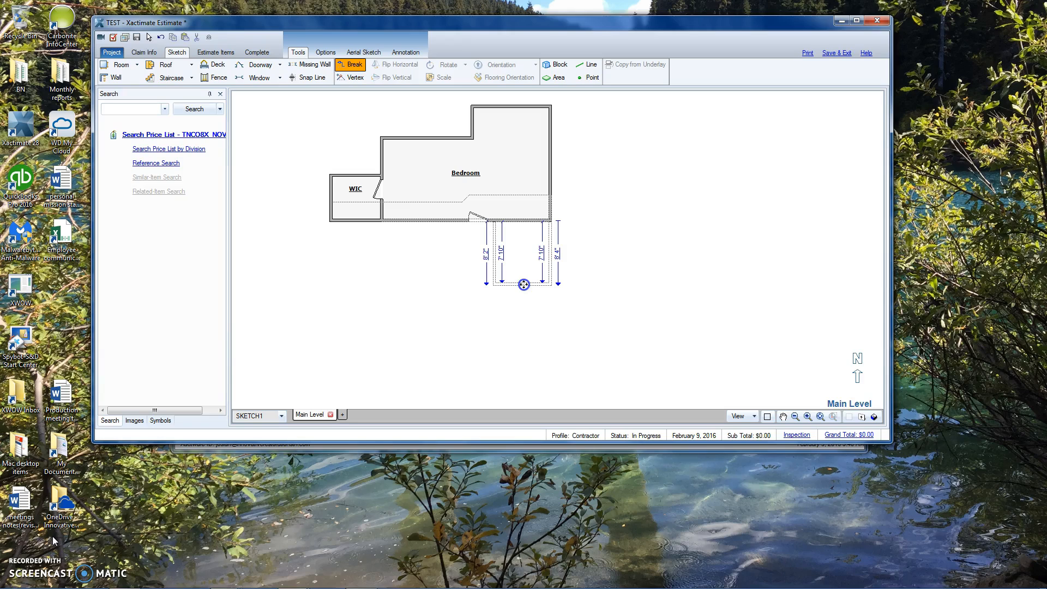
{"action": "left_click_drag", "start_coordinate": [524, 284], "coordinate": [523, 289]}
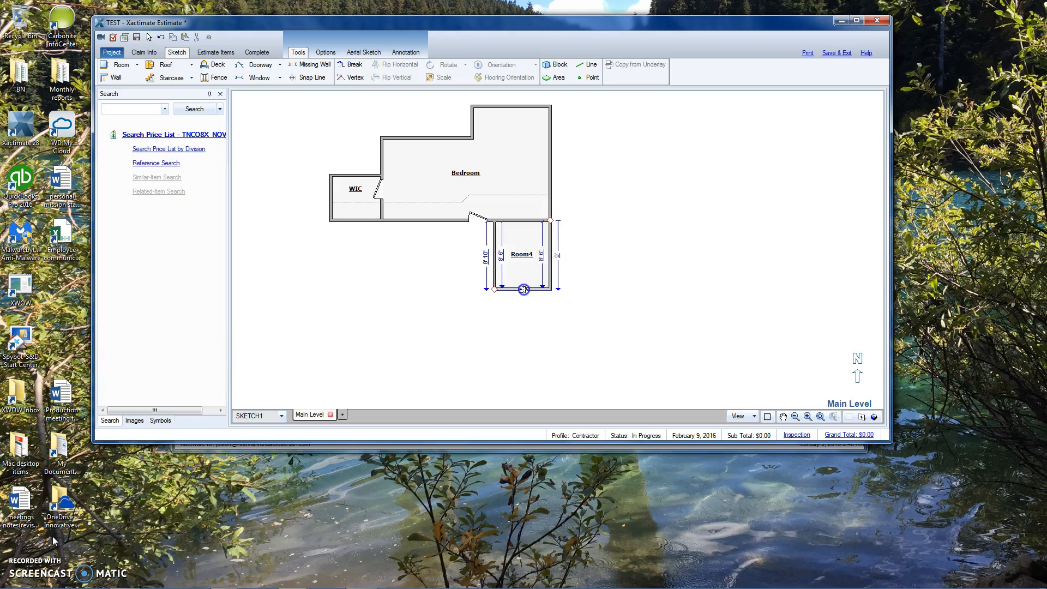
{"action": "scroll", "coordinate": [542, 274], "scroll_direction": "up", "scroll_amount": 2}
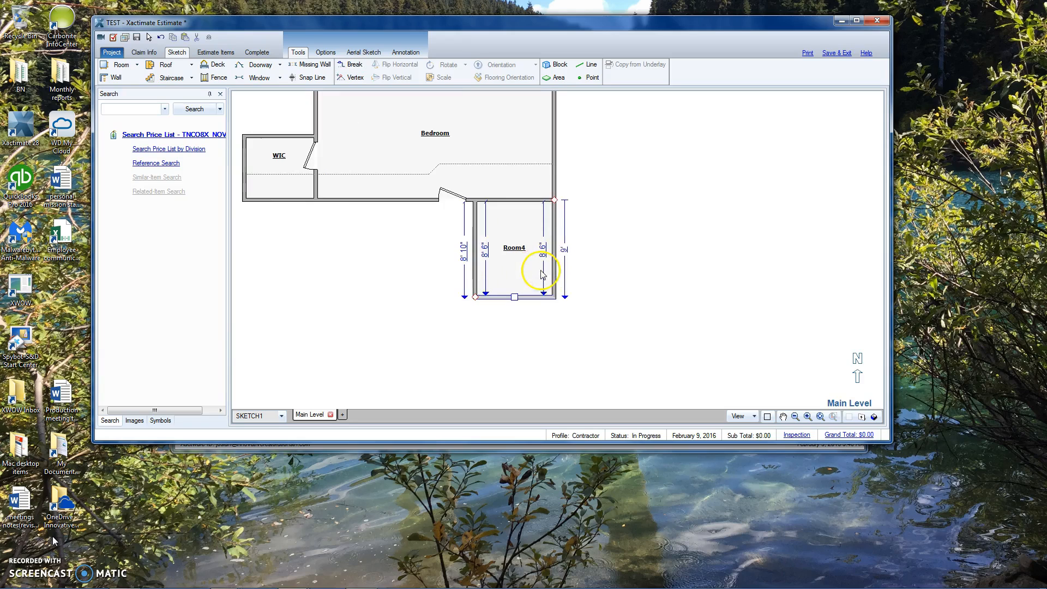
Nudge the new south room's west wall east until the room is 6' 2" wide inside.
{"action": "left_click", "coordinate": [527, 261]}
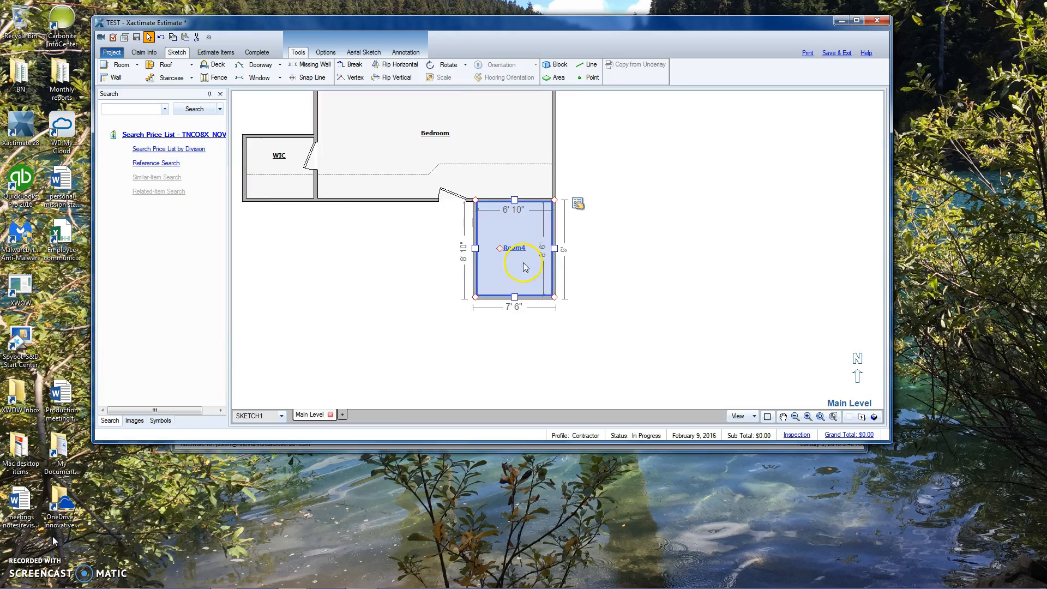
{"action": "left_click", "coordinate": [475, 249]}
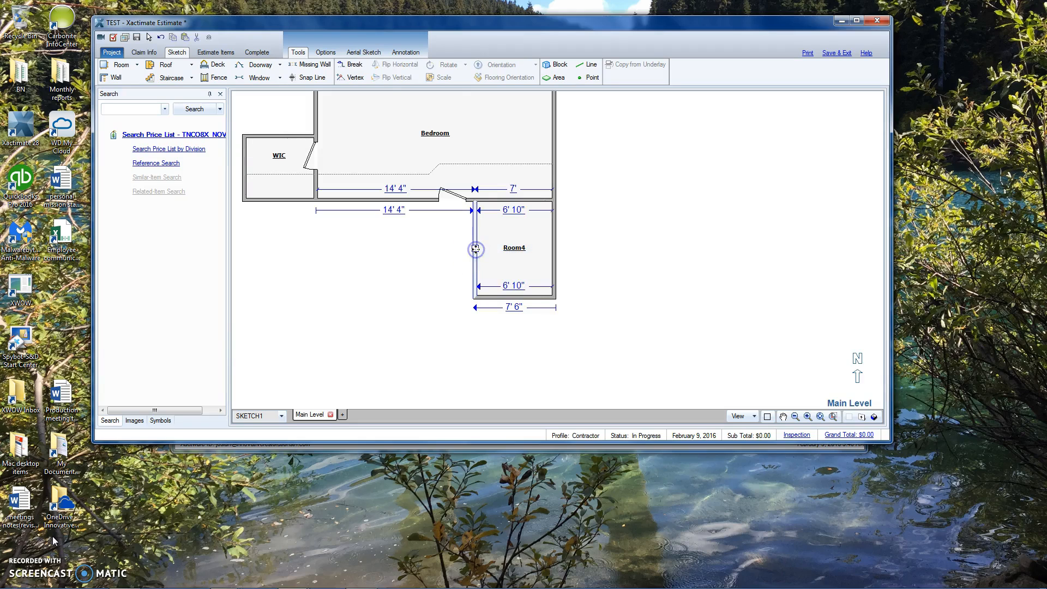
{"action": "key", "text": "Right"}
{"action": "key", "text": "Right"}
{"action": "key", "text": "Right"}
{"action": "key", "text": "Right"}
{"action": "key", "text": "Right"}
{"action": "key", "text": "Right"}
{"action": "key", "text": "Right"}
{"action": "key", "text": "Right"}
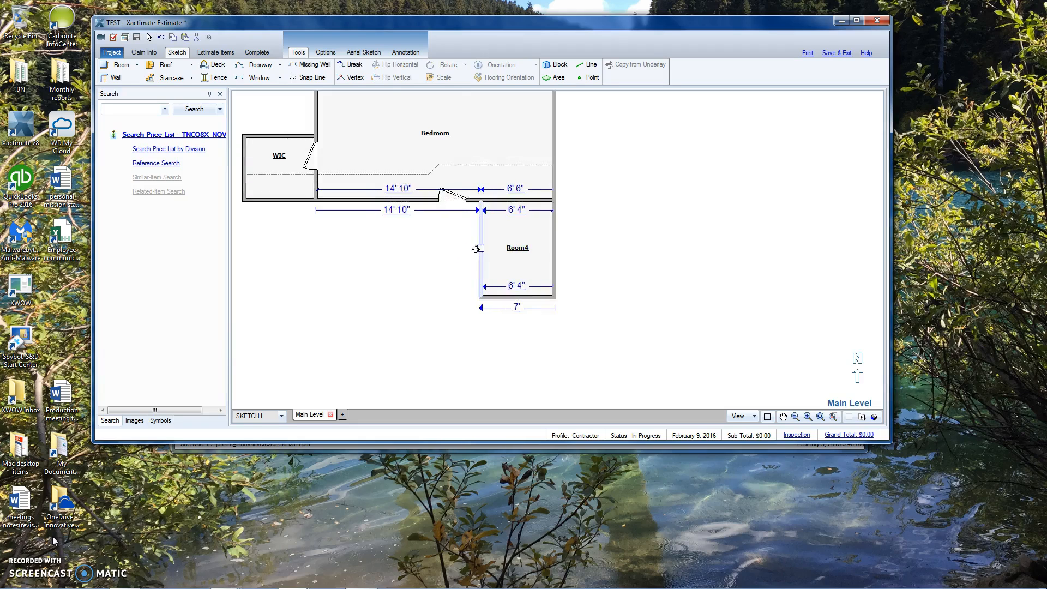
Rename the new room south of the Bedroom as Bathroom.
{"action": "left_click", "coordinate": [517, 252]}
{"action": "left_click", "coordinate": [516, 250]}
{"action": "type", "text": "b"}
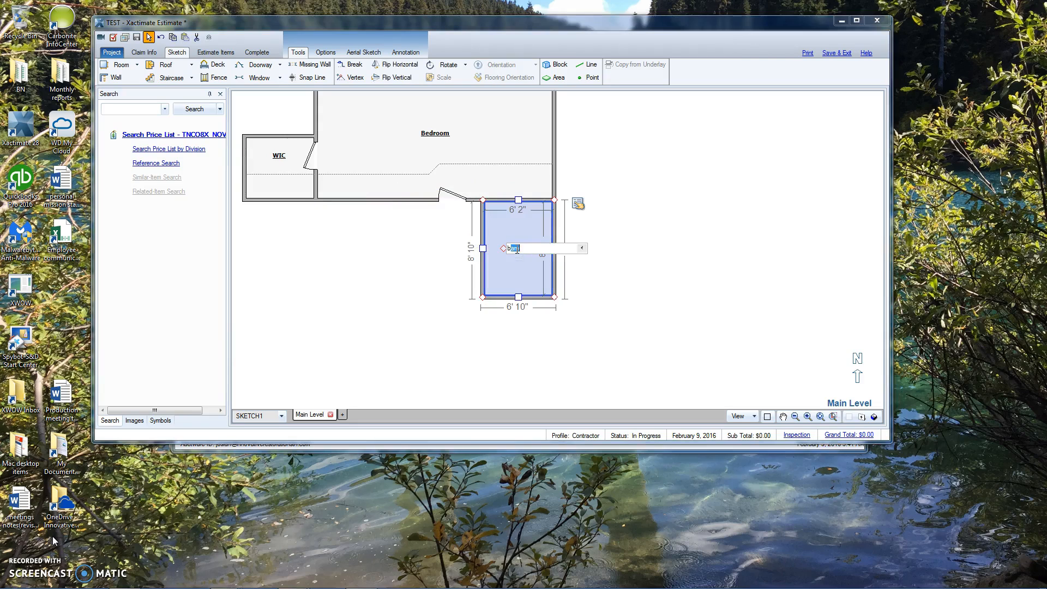
{"action": "type", "text": "athroom"}
{"action": "key", "text": "Return"}
Set the Bathroom's ceiling height to 8' 8" in its room properties.
{"action": "left_click", "coordinate": [578, 205]}
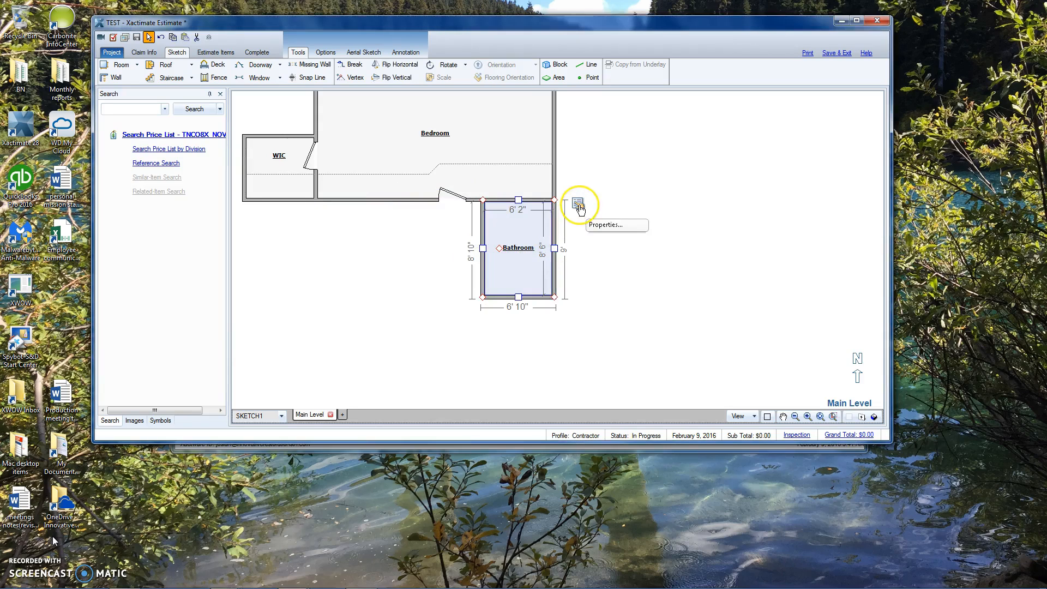
{"action": "left_click", "coordinate": [578, 205]}
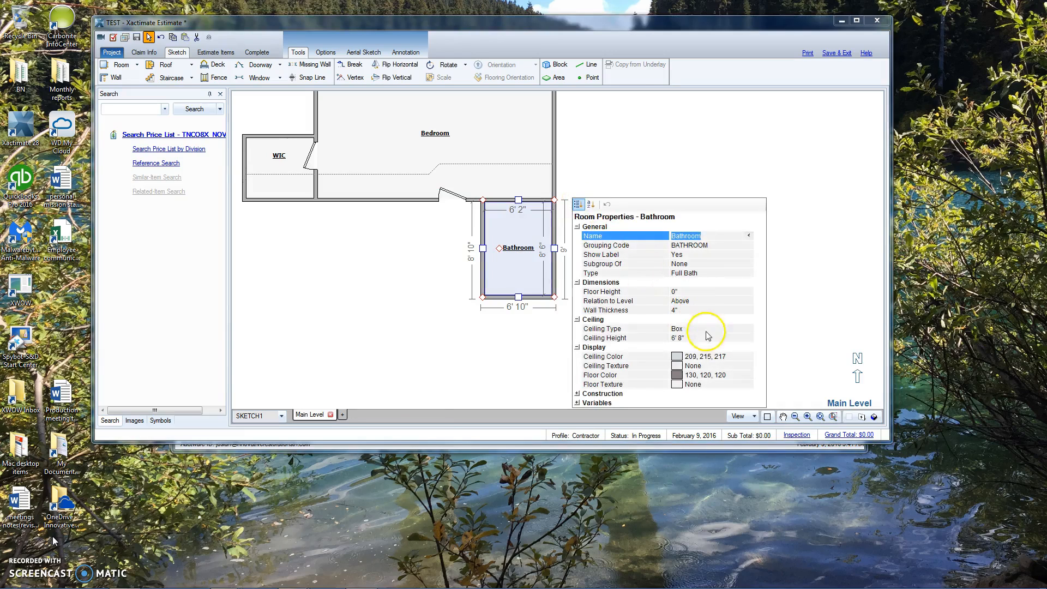
{"action": "left_click", "coordinate": [691, 338]}
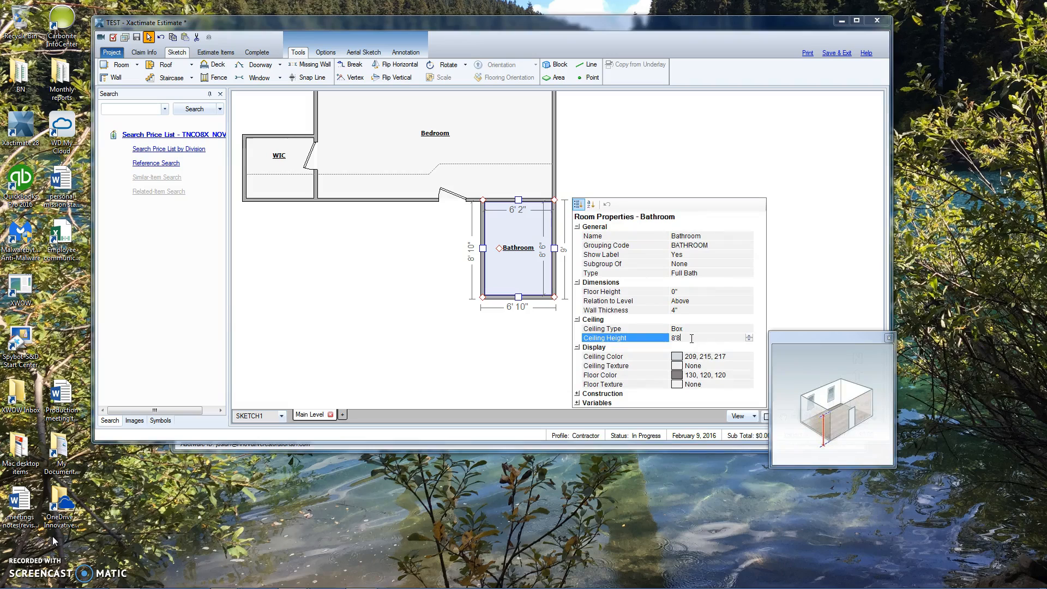
{"action": "key", "text": "Return"}
{"action": "left_click", "coordinate": [481, 347]}
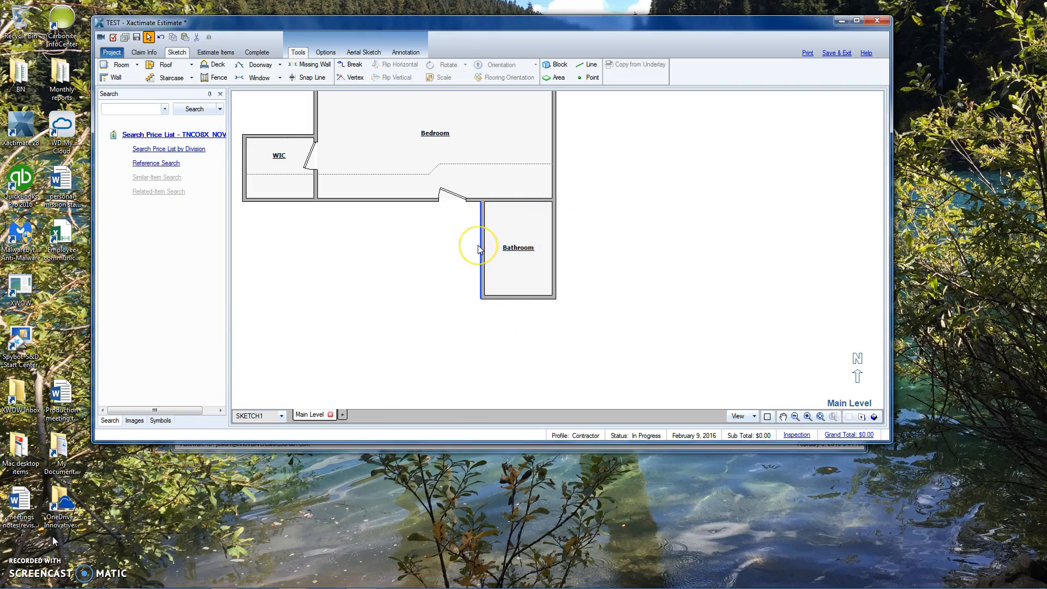
Break the Bathroom's west wall and pull its northern segment west into a room about 4' 3" by 5' 6" inside.
{"action": "key", "text": "b"}
{"action": "left_click", "coordinate": [482, 264]}
{"action": "left_click_drag", "start_coordinate": [481, 234], "coordinate": [433, 228]}
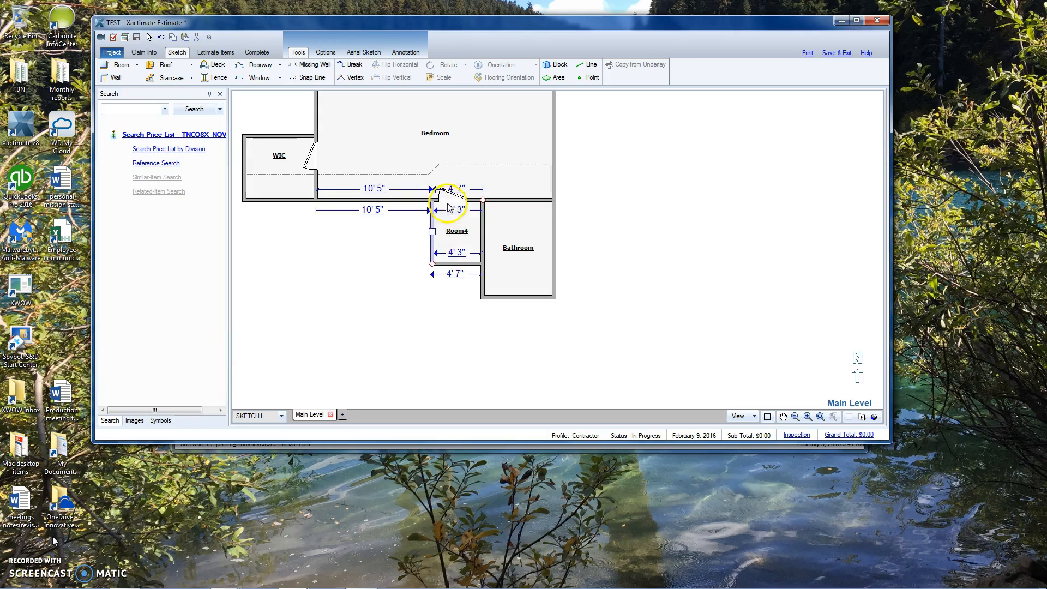
Slide the door in the Bedroom's south wall east, close to the Bathroom's west wall.
{"action": "left_click", "coordinate": [454, 193]}
{"action": "left_click", "coordinate": [457, 204]}
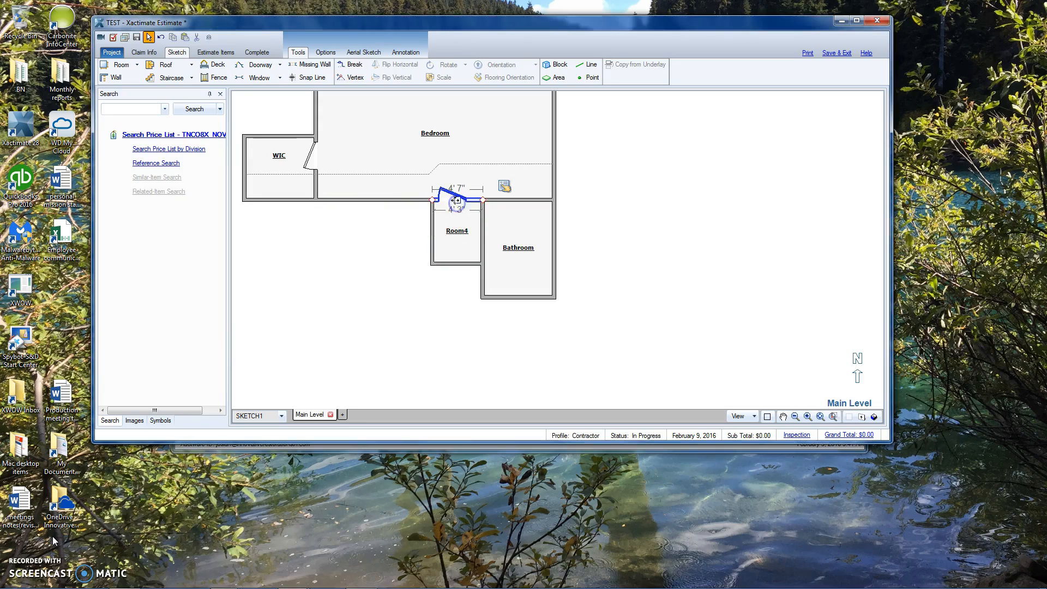
{"action": "left_click", "coordinate": [457, 198]}
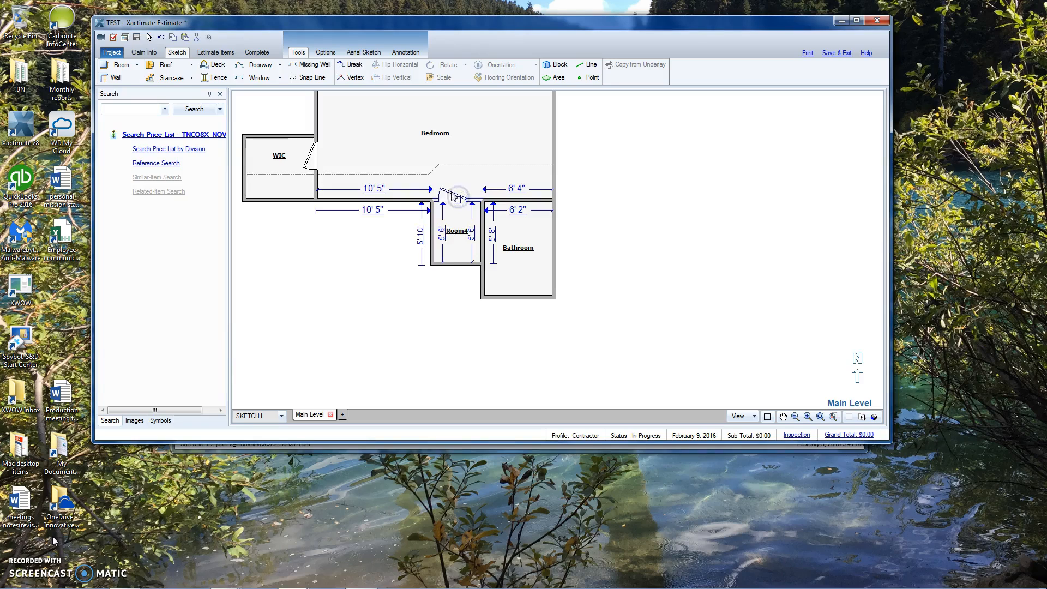
{"action": "left_click", "coordinate": [456, 199]}
{"action": "left_click_drag", "start_coordinate": [454, 203], "coordinate": [467, 199]}
Nudge the west wall of the small room beside the Bathroom east until it is 3' 10" wide inside.
{"action": "left_click", "coordinate": [434, 234]}
{"action": "left_click", "coordinate": [432, 231]}
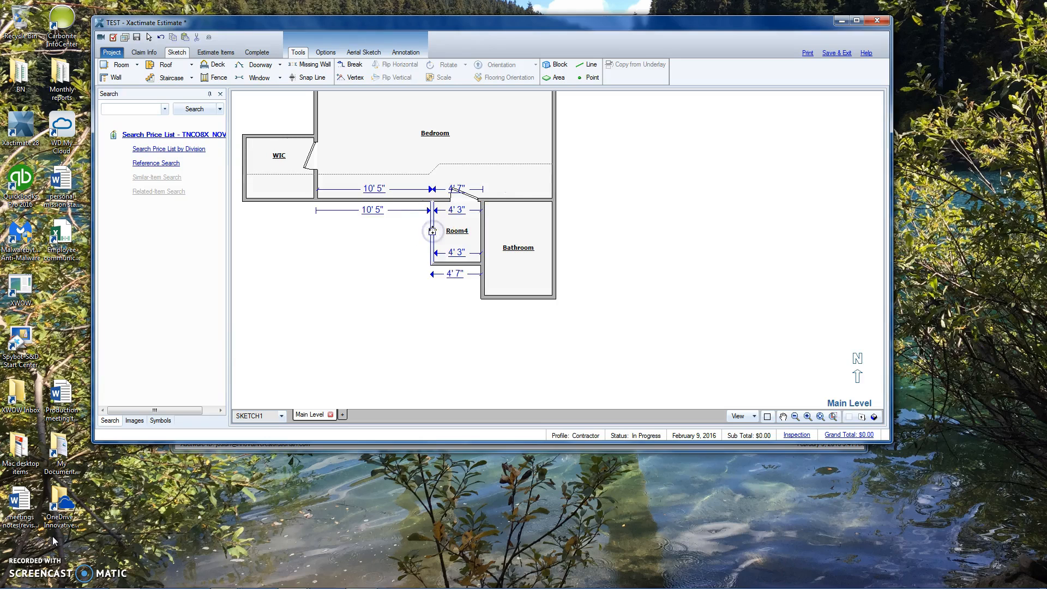
{"action": "key", "text": "Right"}
{"action": "key", "text": "Right"}
{"action": "key", "text": "Right"}
{"action": "key", "text": "Right"}
{"action": "key", "text": "Right"}
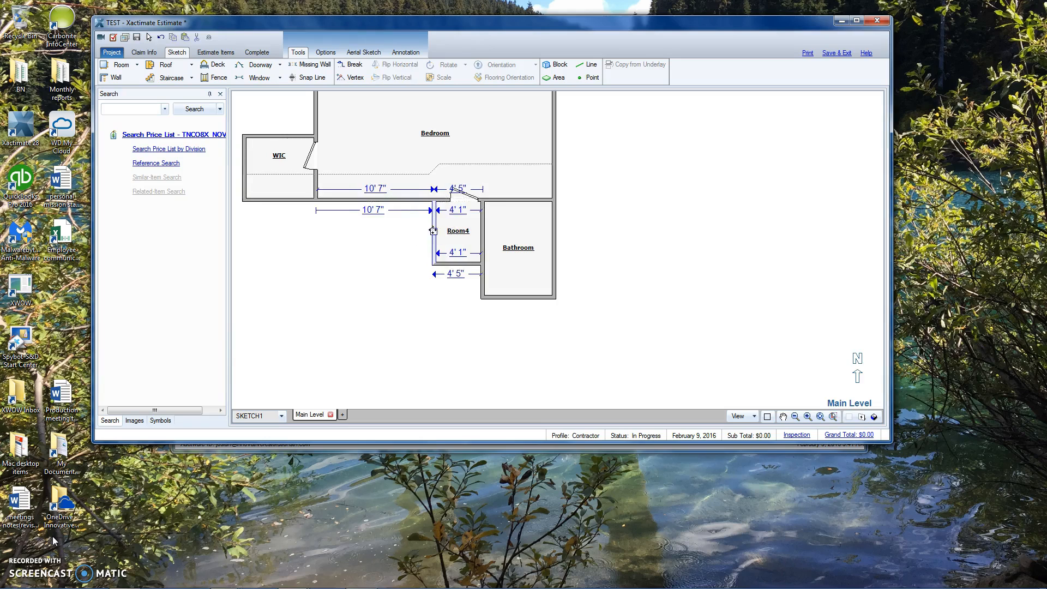
Pull a room about 2' 5" deep inside out of Room4's south wall, flush with the Bathroom's south wall.
{"action": "left_click", "coordinate": [456, 262]}
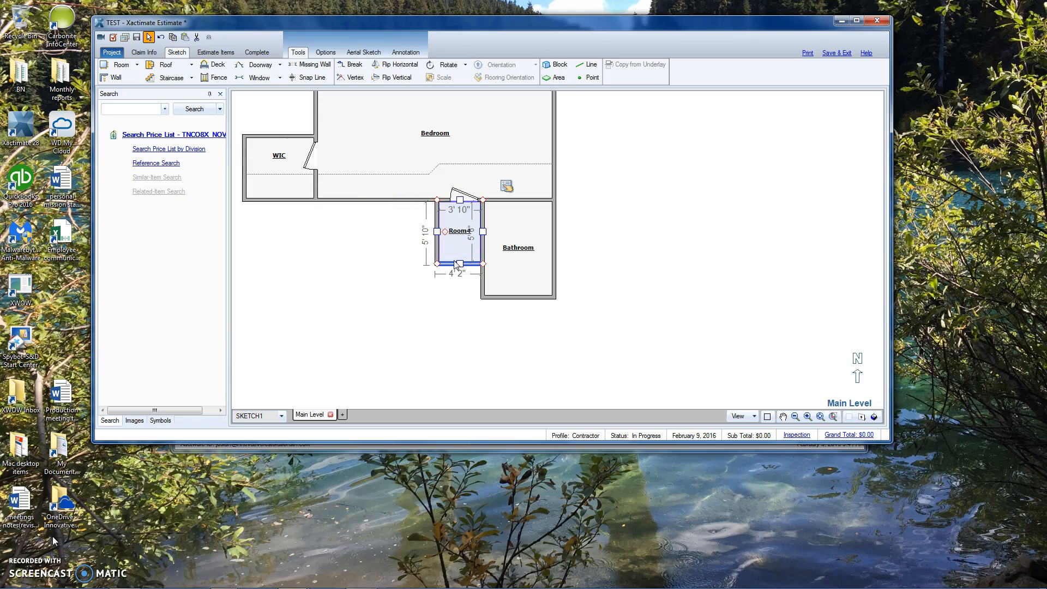
{"action": "left_click", "coordinate": [458, 265]}
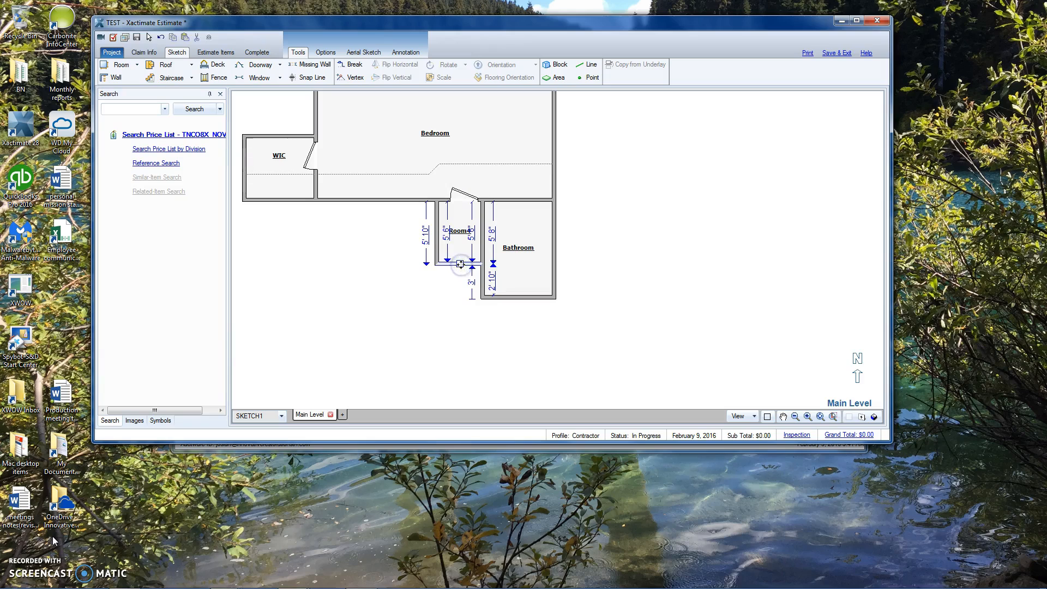
{"action": "left_click_drag", "start_coordinate": [459, 263], "coordinate": [462, 297]}
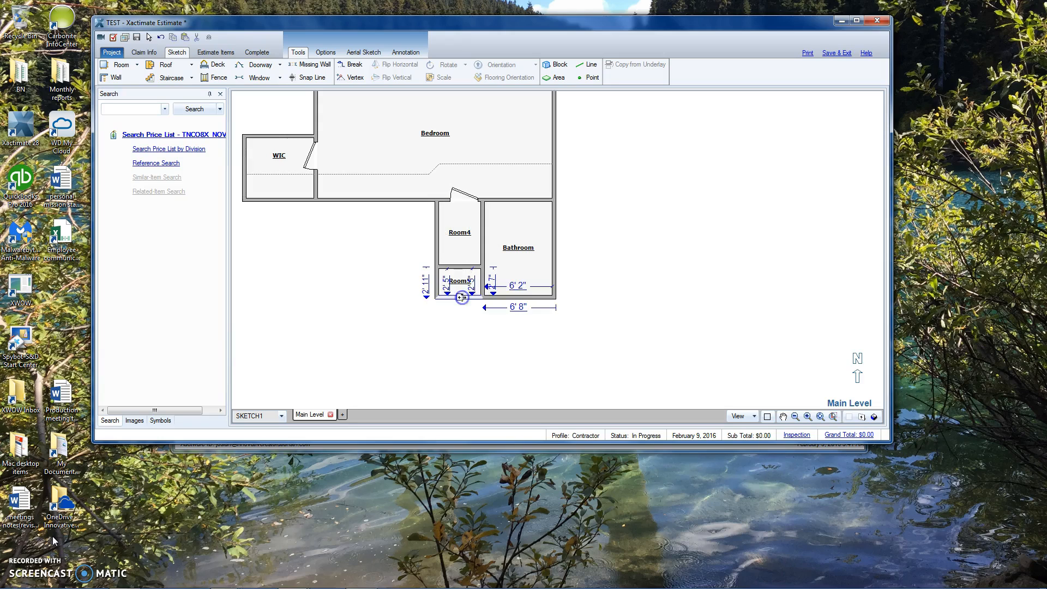
Rename the shallow room south of Room4 as Linen Closet.
{"action": "left_click", "coordinate": [467, 252]}
{"action": "left_click", "coordinate": [459, 281]}
{"action": "double_click", "coordinate": [461, 283]}
{"action": "type", "text": "lin"}
{"action": "key", "text": "Return"}
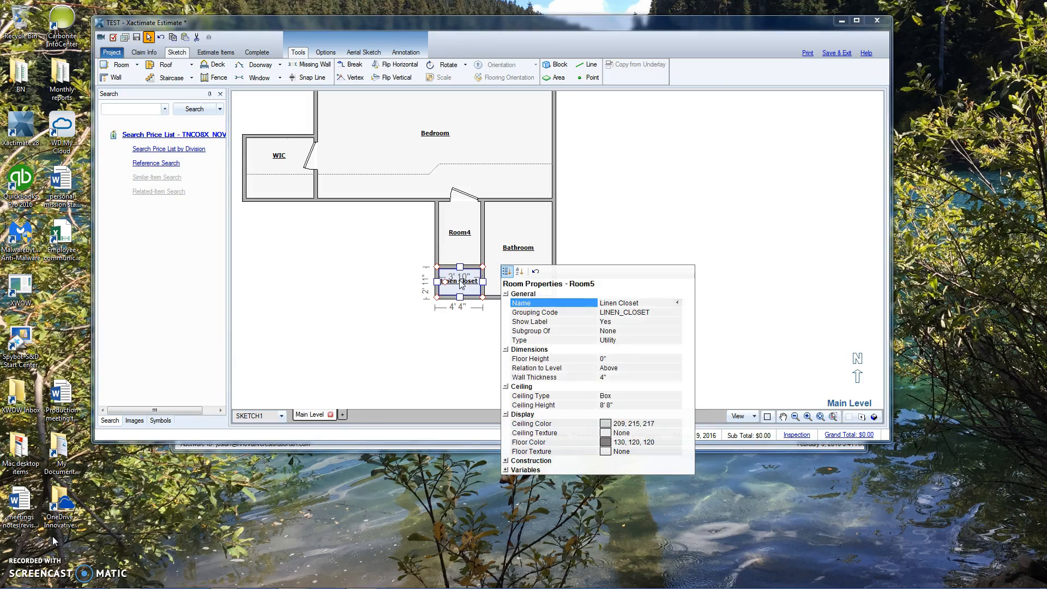
Rename the room north of the Linen Closet as Hallway, keeping its original position.
{"action": "left_click", "coordinate": [457, 233]}
{"action": "left_click", "coordinate": [457, 235]}
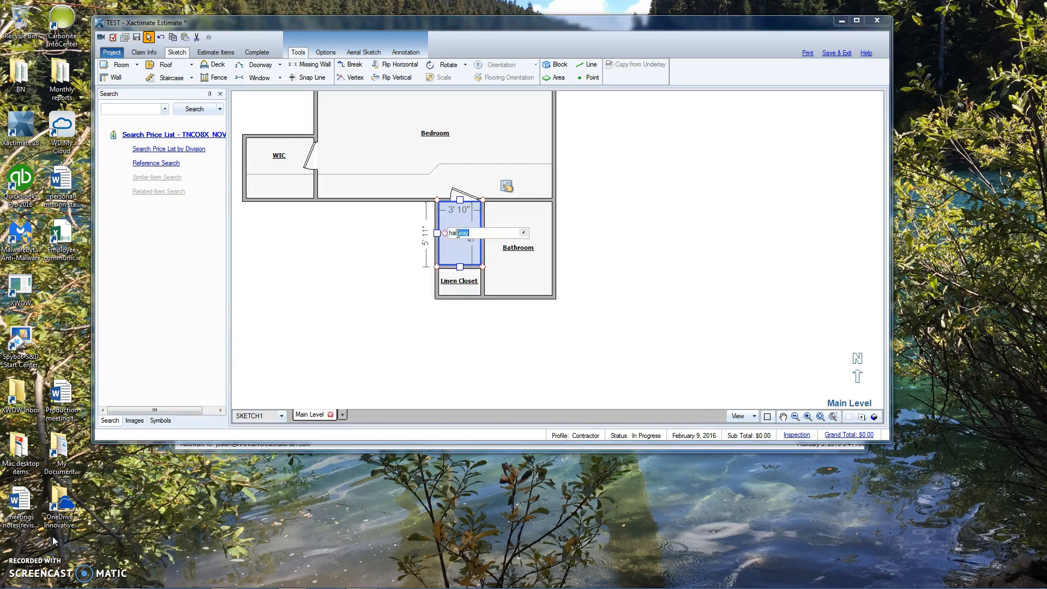
{"action": "type", "text": "hal"}
{"action": "key", "text": "Return"}
{"action": "left_click_drag", "start_coordinate": [445, 234], "coordinate": [439, 235]}
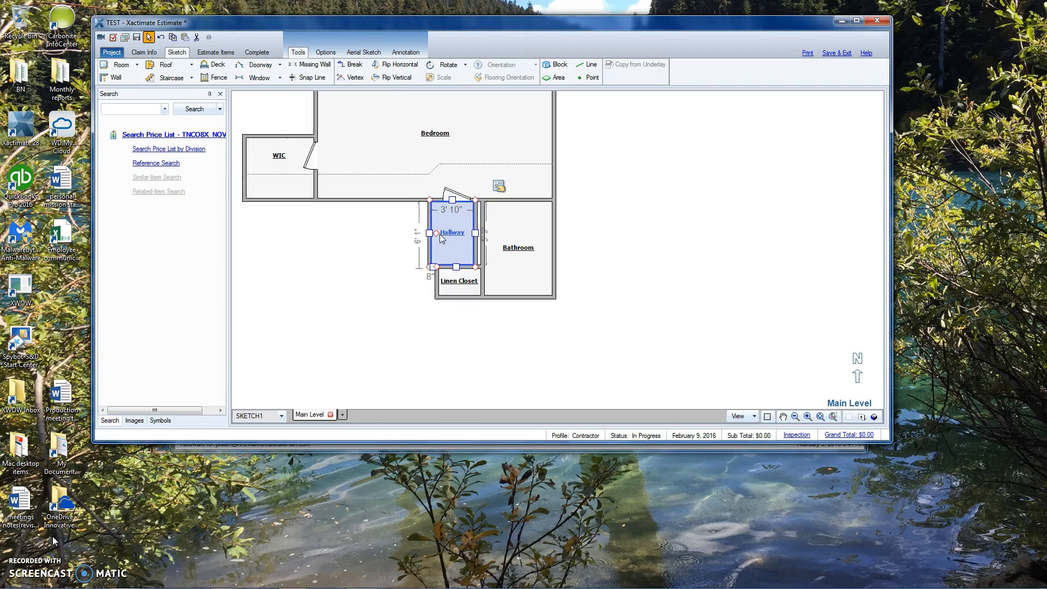
{"action": "key", "text": "ctrl+z"}
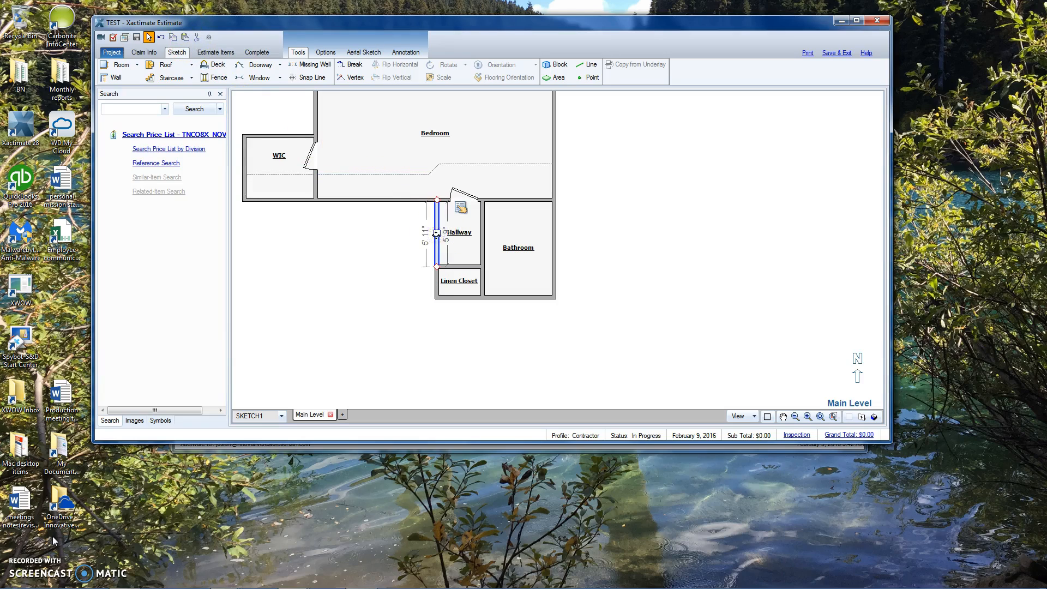
Pull a room about 10' 8" by 8' 6" inside out of the Hallway's west wall, saving the estimate before extending its depth.
{"action": "left_click_drag", "start_coordinate": [436, 233], "coordinate": [316, 233]}
{"action": "left_click", "coordinate": [371, 248]}
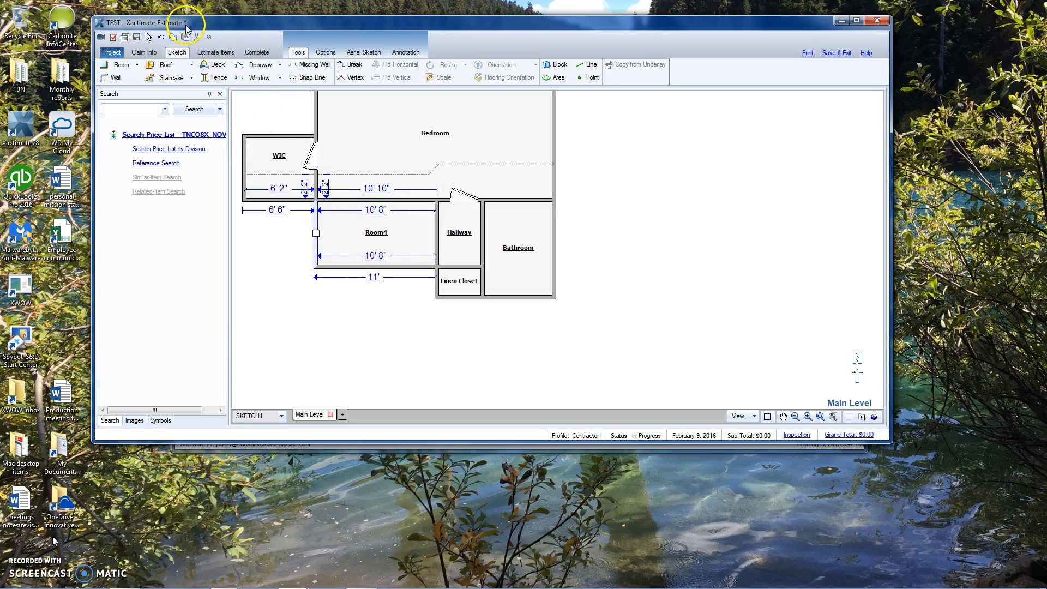
{"action": "left_click", "coordinate": [136, 41]}
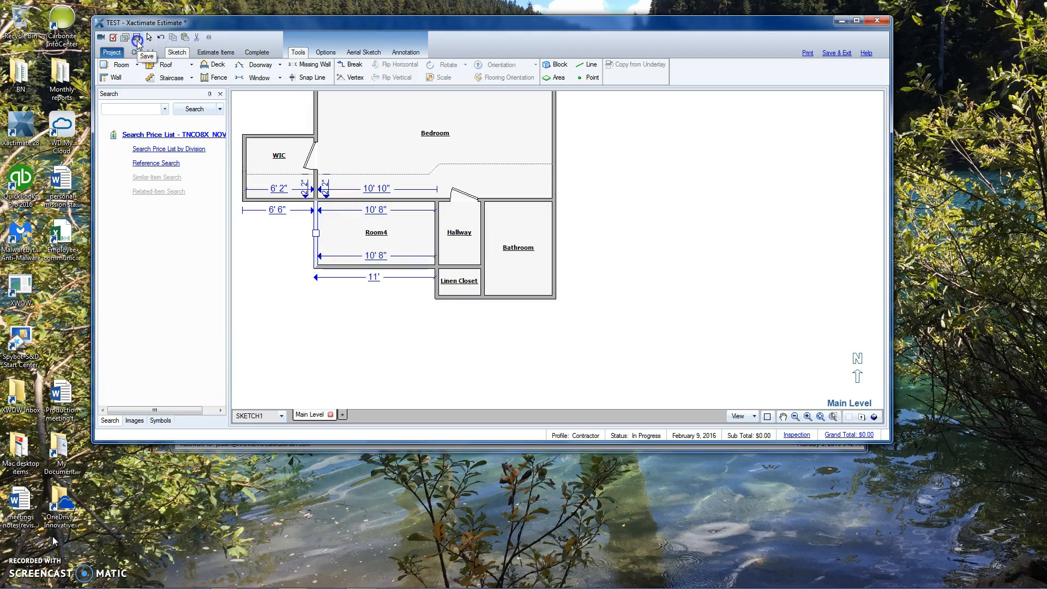
{"action": "left_click", "coordinate": [380, 267]}
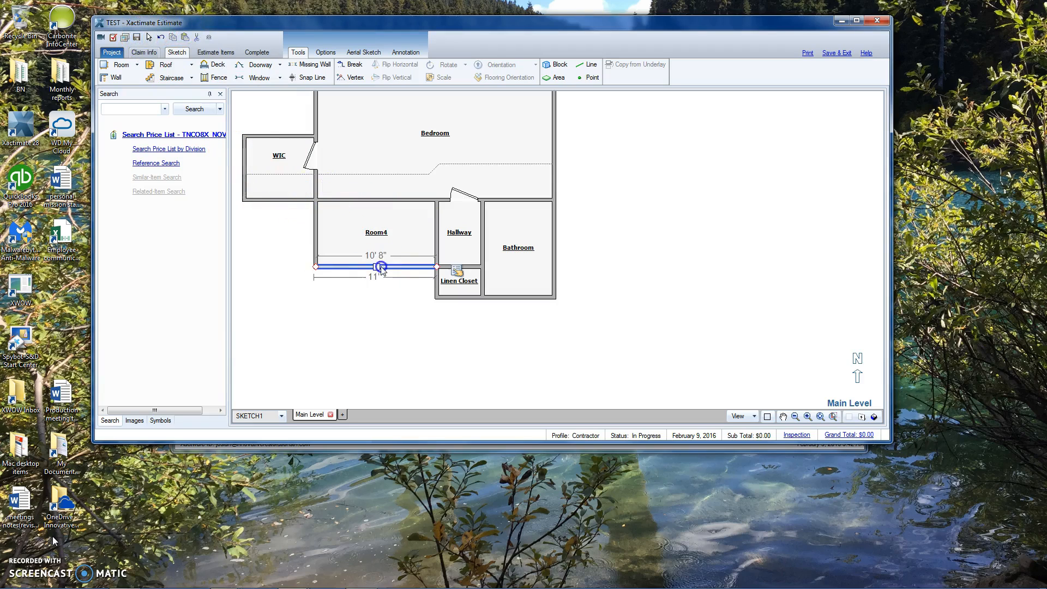
{"action": "left_click_drag", "start_coordinate": [376, 267], "coordinate": [388, 297]}
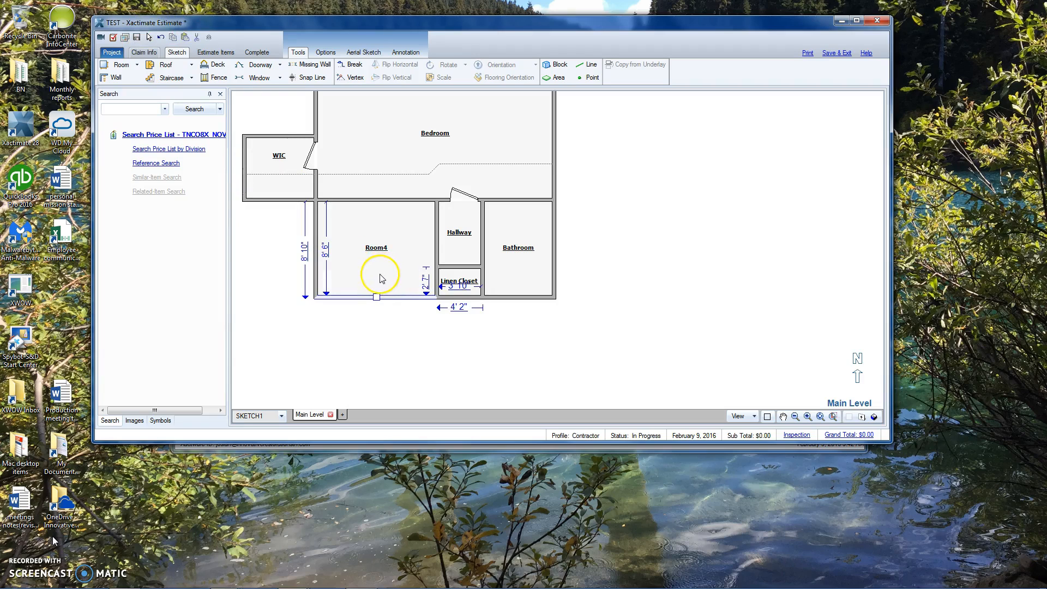
Pull a room out of Room4's south wall and stretch it east to the Bathroom's east wall, about 21' 4" wide inside.
{"action": "left_click_drag", "start_coordinate": [376, 297], "coordinate": [379, 388]}
{"action": "left_click", "coordinate": [436, 342]}
{"action": "left_click_drag", "start_coordinate": [436, 342], "coordinate": [579, 349]}
{"action": "key", "text": "space"}
{"action": "mouse_move", "coordinate": [550, 382]}
{"action": "left_mouse_down"}
{"action": "mouse_move", "coordinate": [521, 255]}
{"action": "mouse_move", "coordinate": [531, 253]}
{"action": "left_mouse_up"}
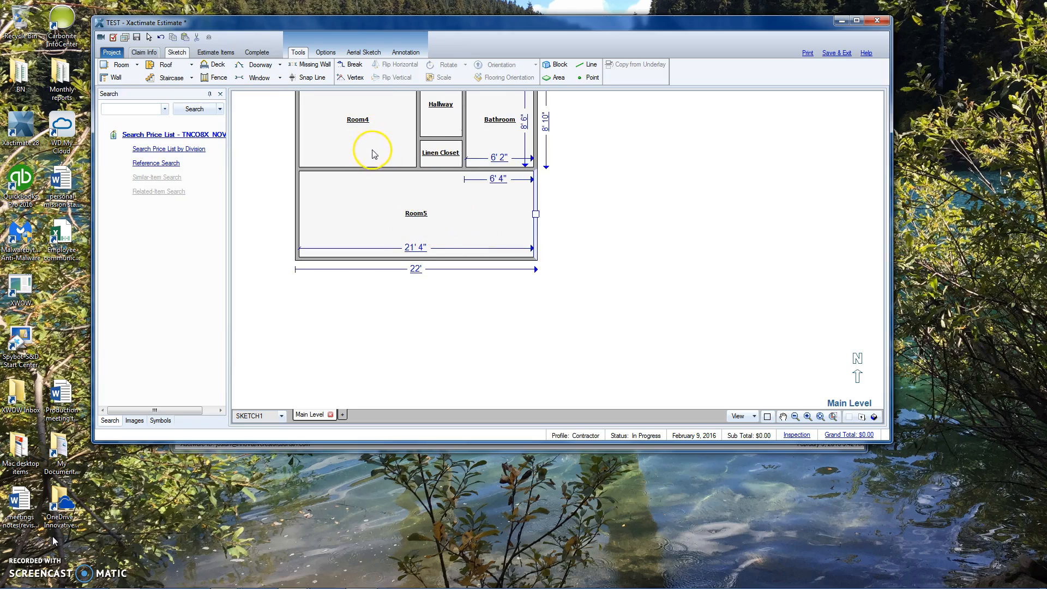
Rename the room west of the Hallway as Dining Room.
{"action": "key", "text": "space"}
{"action": "left_click_drag", "start_coordinate": [374, 149], "coordinate": [387, 215]}
{"action": "left_click", "coordinate": [370, 184]}
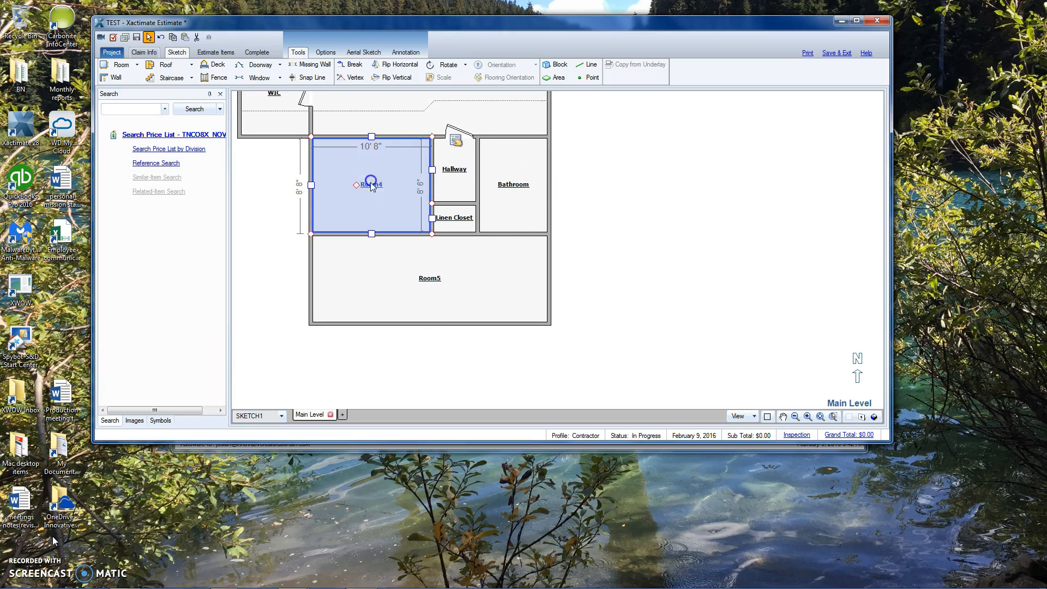
{"action": "left_click", "coordinate": [371, 184]}
{"action": "type", "text": "Dining Room"}
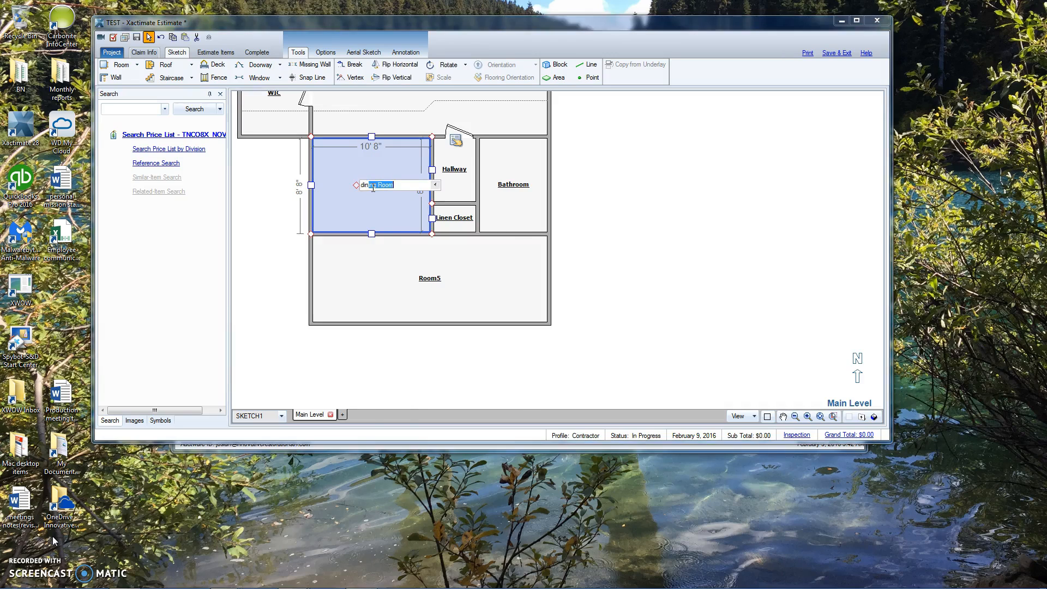
{"action": "key", "text": "Return"}
{"action": "left_click", "coordinate": [401, 272]}
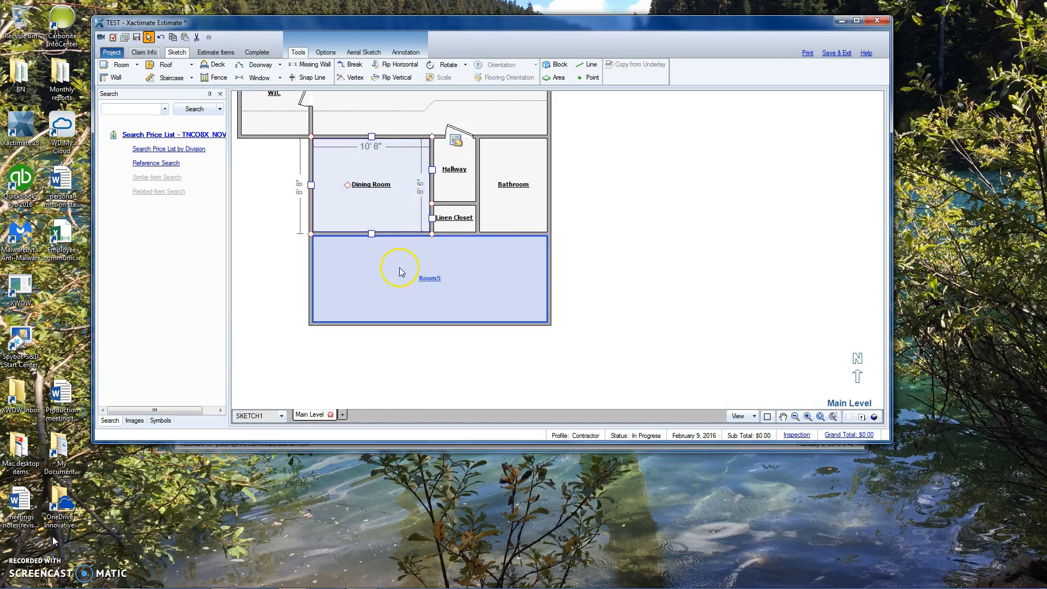
Rename the large room south of the Dining Room, Linen Closet and Bathroom as Living Room.
{"action": "left_click", "coordinate": [430, 278]}
{"action": "type", "text": "Living Room"}
{"action": "key", "text": "Return"}
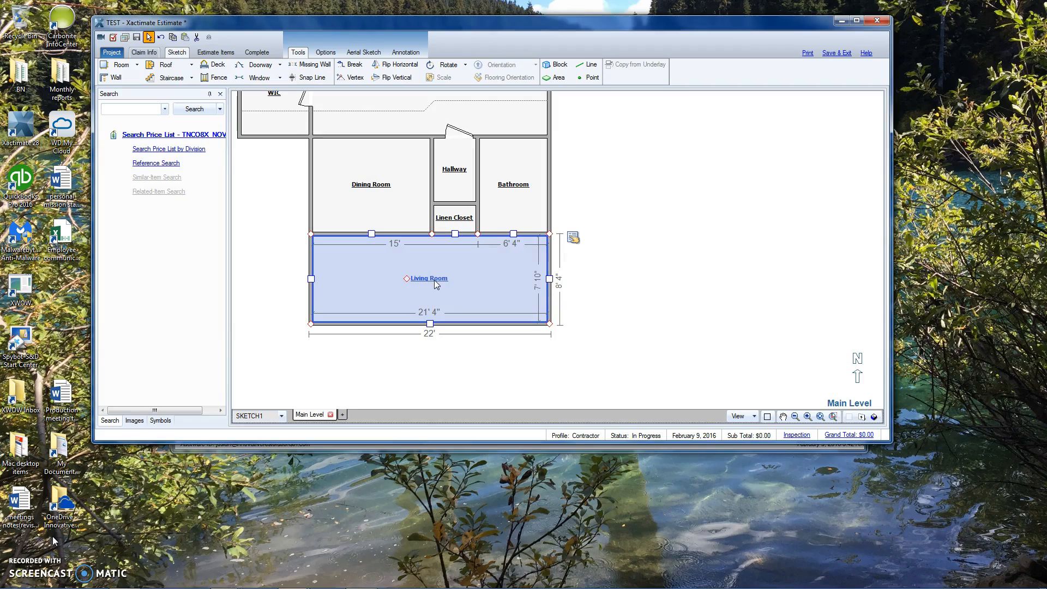
Move the wall crossing the Dining Room north, leaving the northern part about 3' 3" deep and Room4 about 4' 11" deep inside.
{"action": "left_click", "coordinate": [372, 234]}
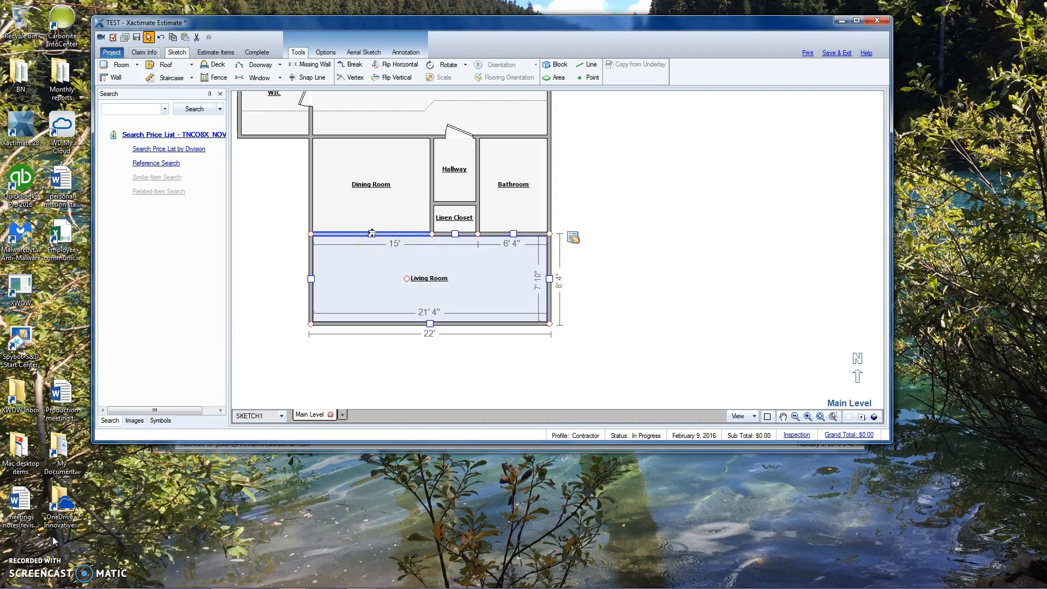
{"action": "left_click_drag", "start_coordinate": [371, 233], "coordinate": [375, 176]}
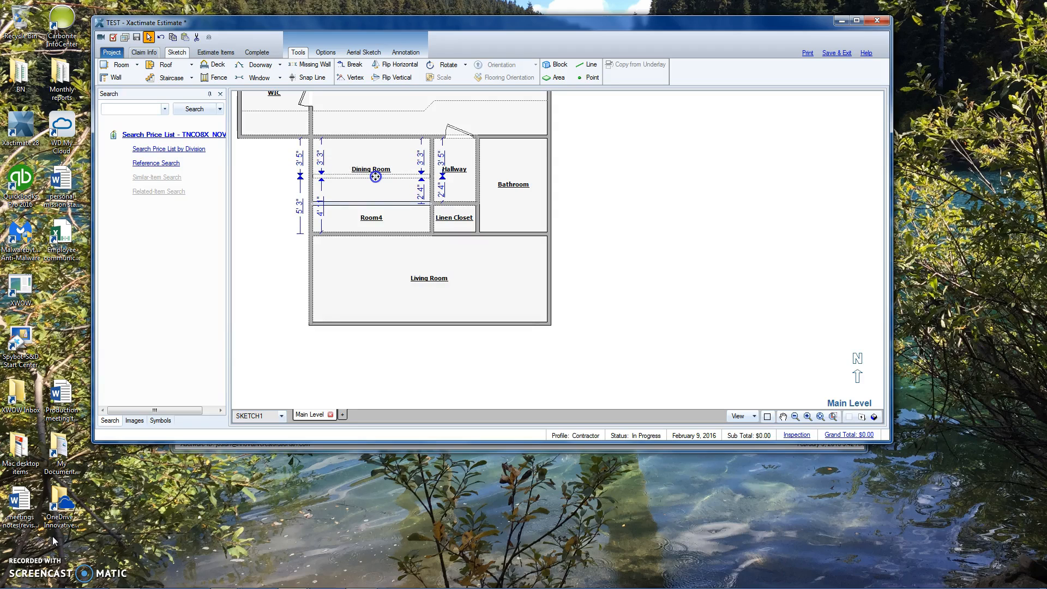
{"action": "left_click_drag", "start_coordinate": [375, 176], "coordinate": [376, 177]}
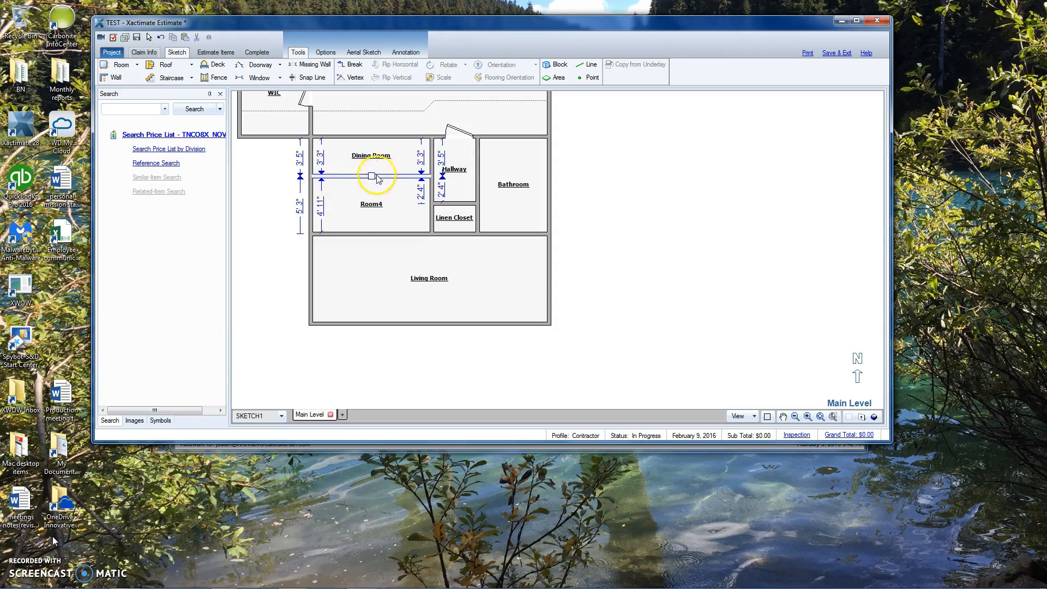
Rename the shallow northern room west of the Hallway as room 3.
{"action": "left_click", "coordinate": [368, 204]}
{"action": "left_click", "coordinate": [372, 161]}
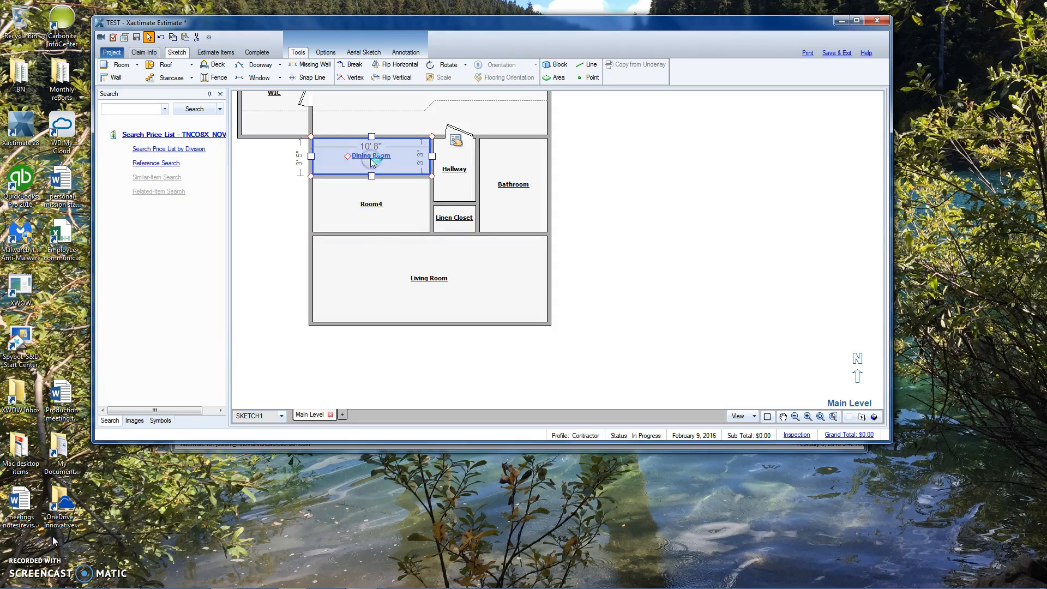
{"action": "double_click", "coordinate": [372, 161]}
{"action": "type", "text": "ro"}
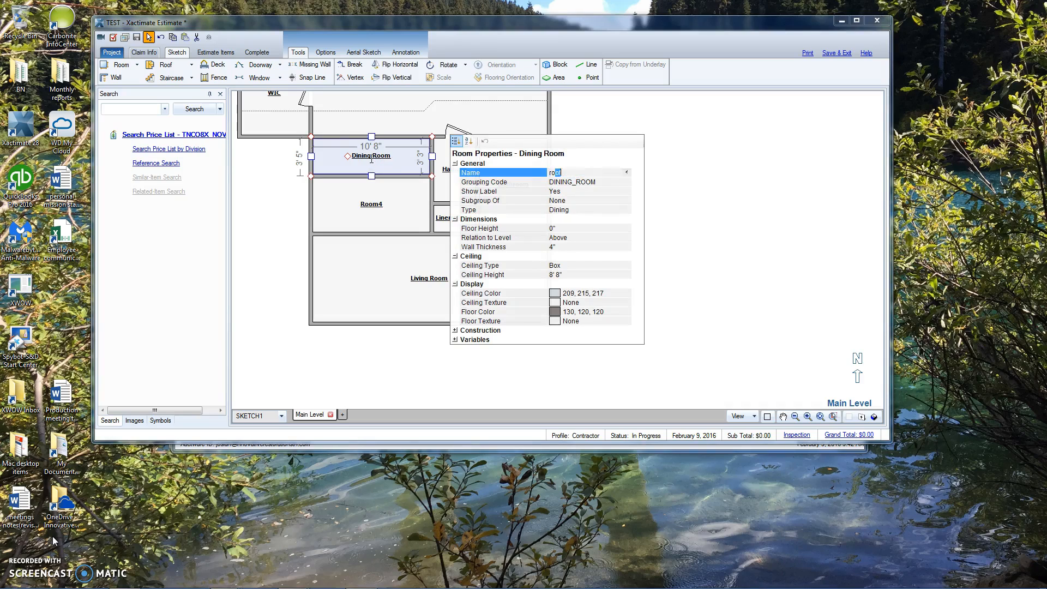
{"action": "type", "text": "om 3"}
{"action": "key", "text": "Return"}
Rename Room4 as Dining Room.
{"action": "left_click", "coordinate": [394, 202]}
{"action": "left_click", "coordinate": [374, 206]}
{"action": "type", "text": "Dining Room"}
{"action": "key", "text": "Return"}
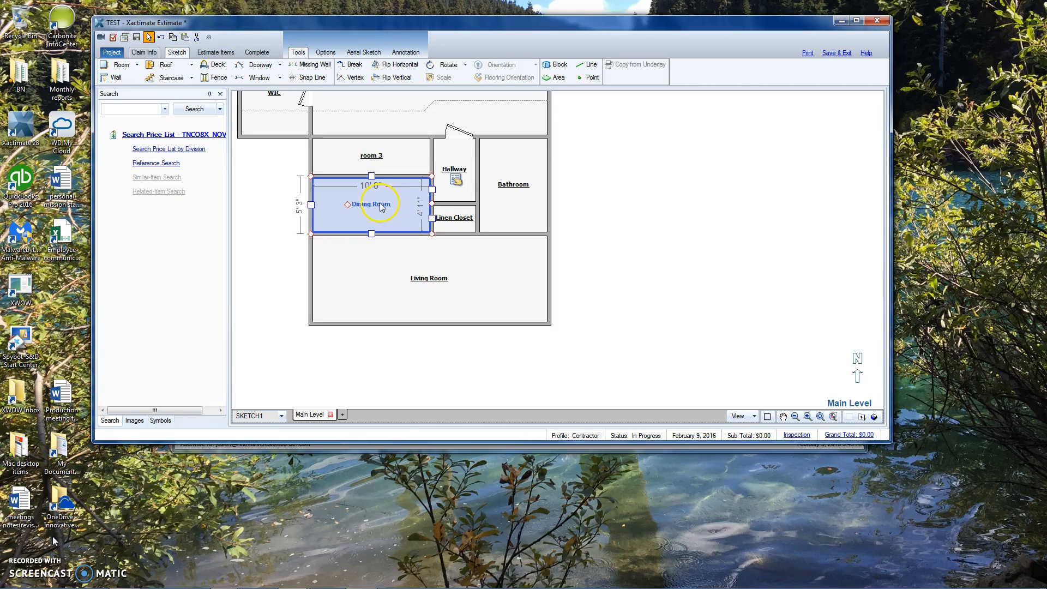
Set the ceiling height of room 3 to 6' 8".
{"action": "left_click", "coordinate": [377, 157]}
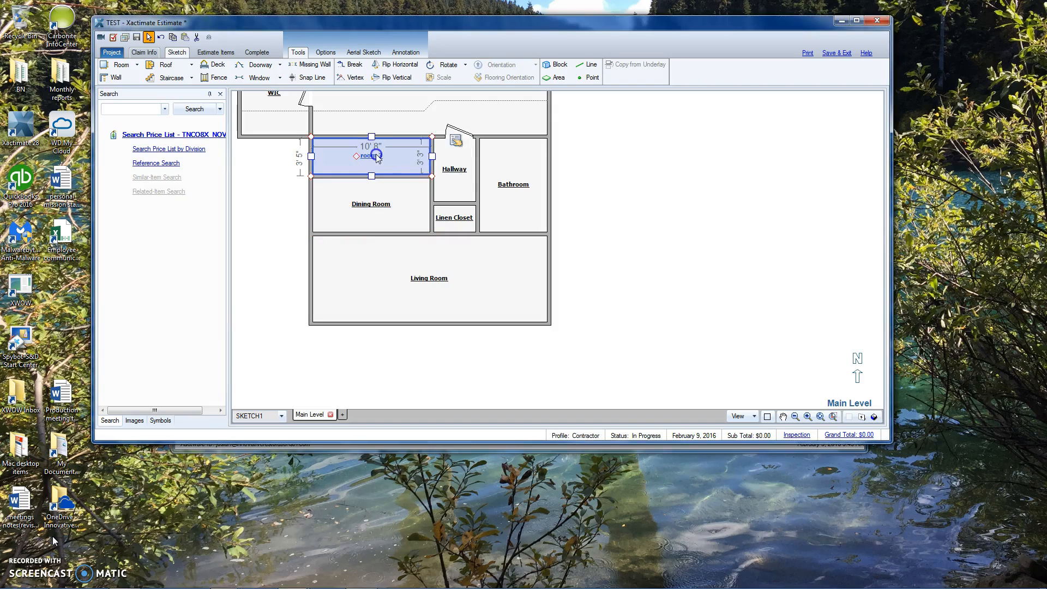
{"action": "left_click", "coordinate": [455, 141]}
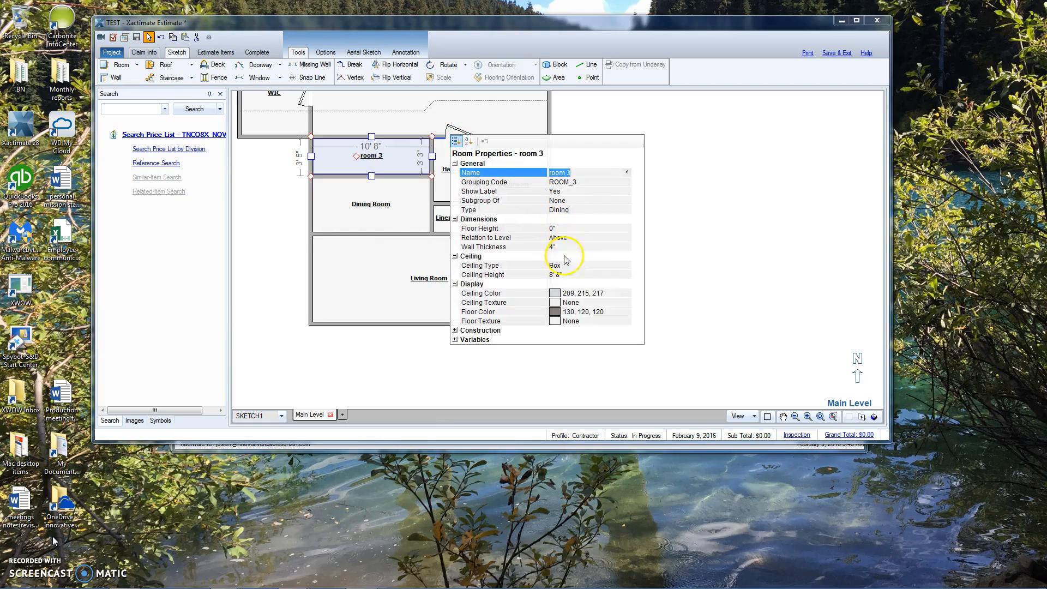
{"action": "left_click", "coordinate": [561, 275]}
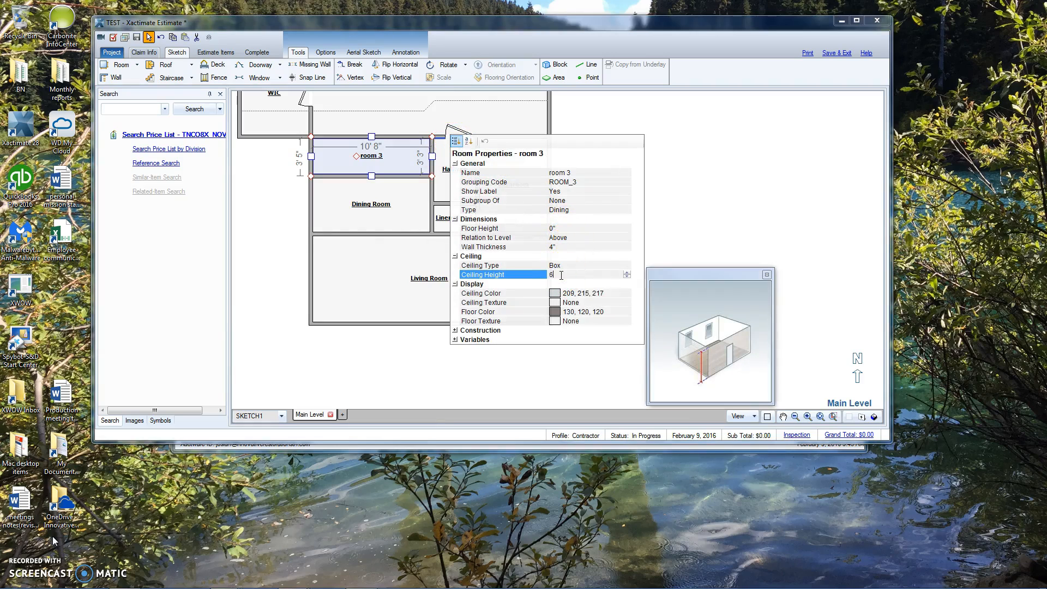
{"action": "left_click", "coordinate": [562, 283]}
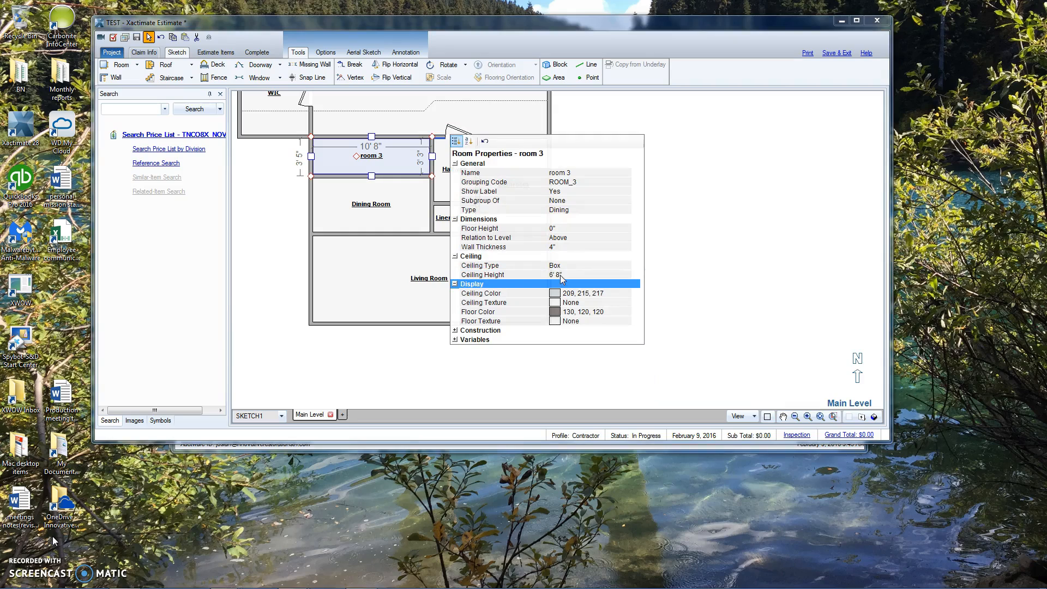
Hide the label of room 3 and make it a subgroup of the Dining Room.
{"action": "left_click", "coordinate": [567, 192]}
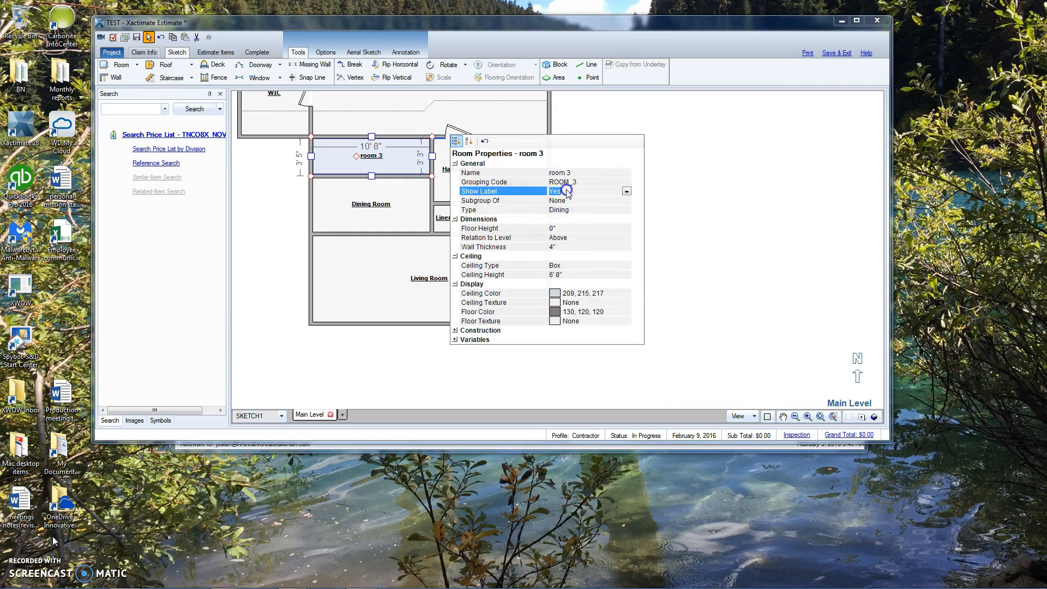
{"action": "key", "text": "Return"}
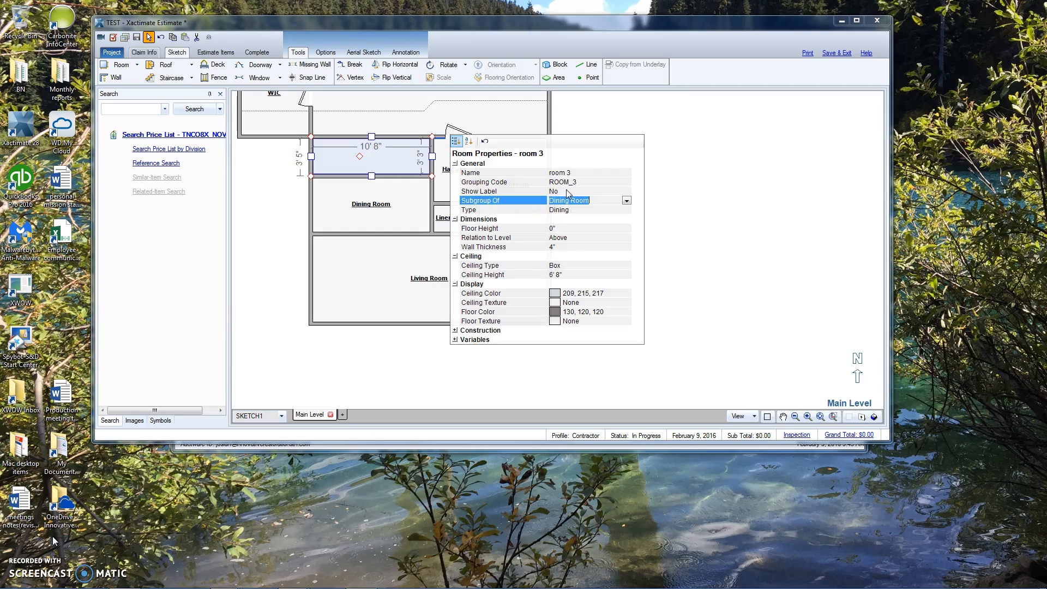
{"action": "left_click", "coordinate": [627, 201]}
{"action": "left_click", "coordinate": [577, 258]}
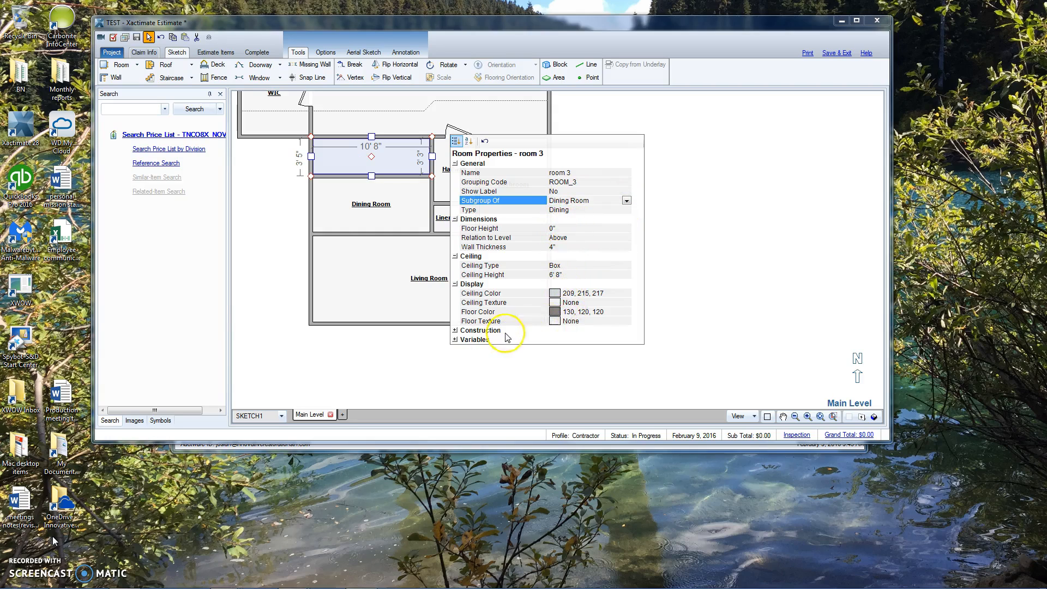
{"action": "left_click", "coordinate": [386, 279]}
Add an end-to-end missing wall between room 3 and the Dining Room, stopping below the ceiling with an opening height of 6' 8".
{"action": "key", "text": "m"}
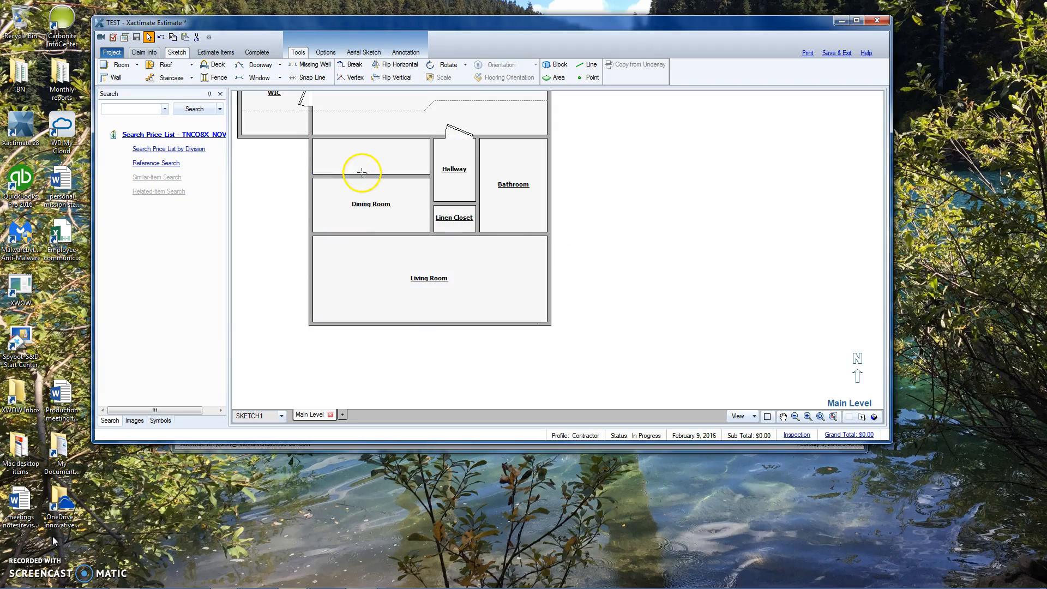
{"action": "left_click", "coordinate": [367, 175]}
{"action": "left_click", "coordinate": [468, 191]}
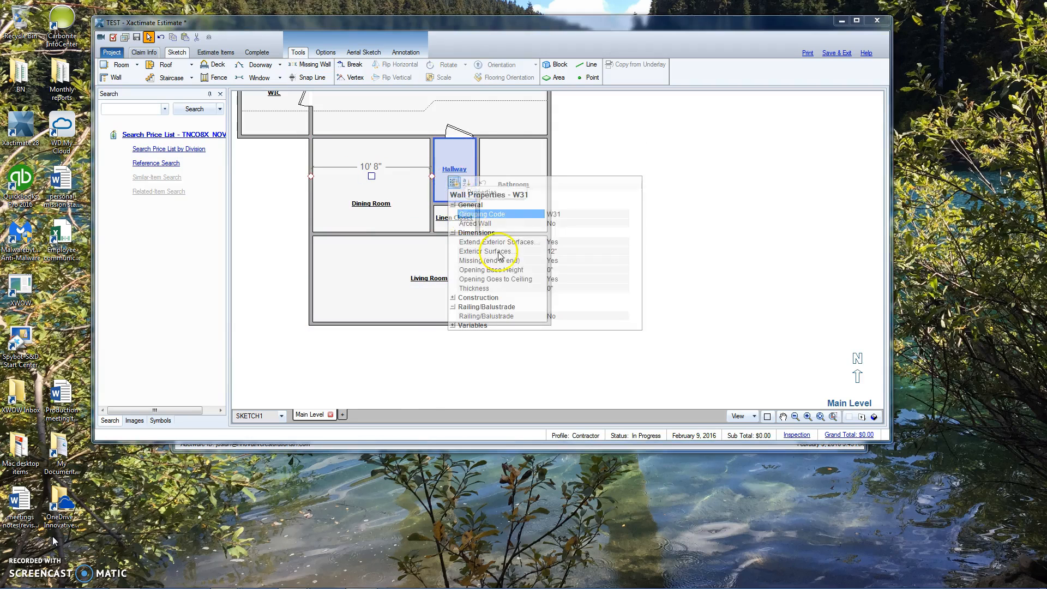
{"action": "left_click", "coordinate": [556, 279]}
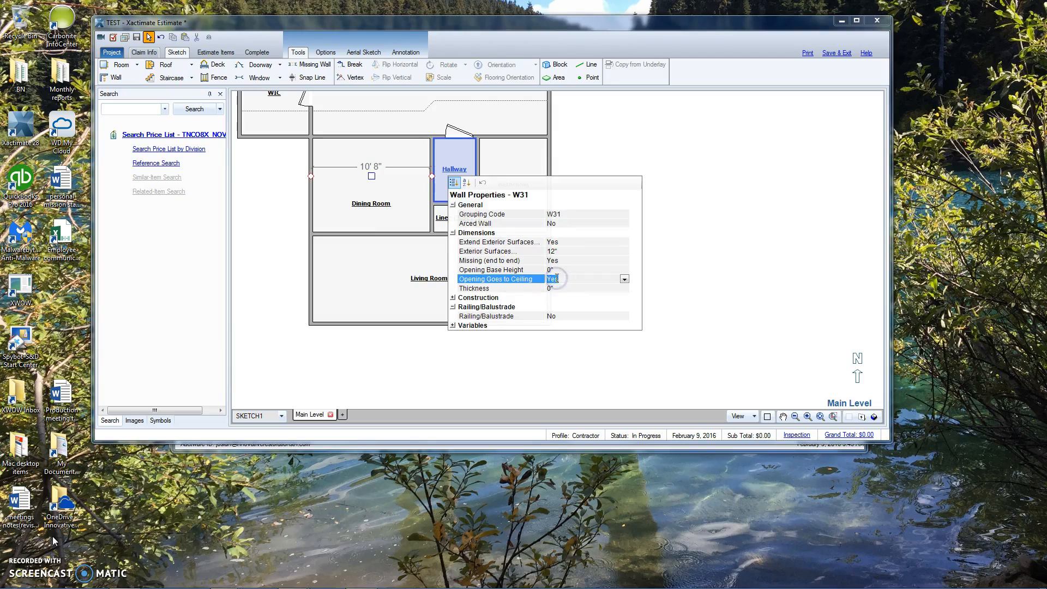
{"action": "key", "text": "Tab"}
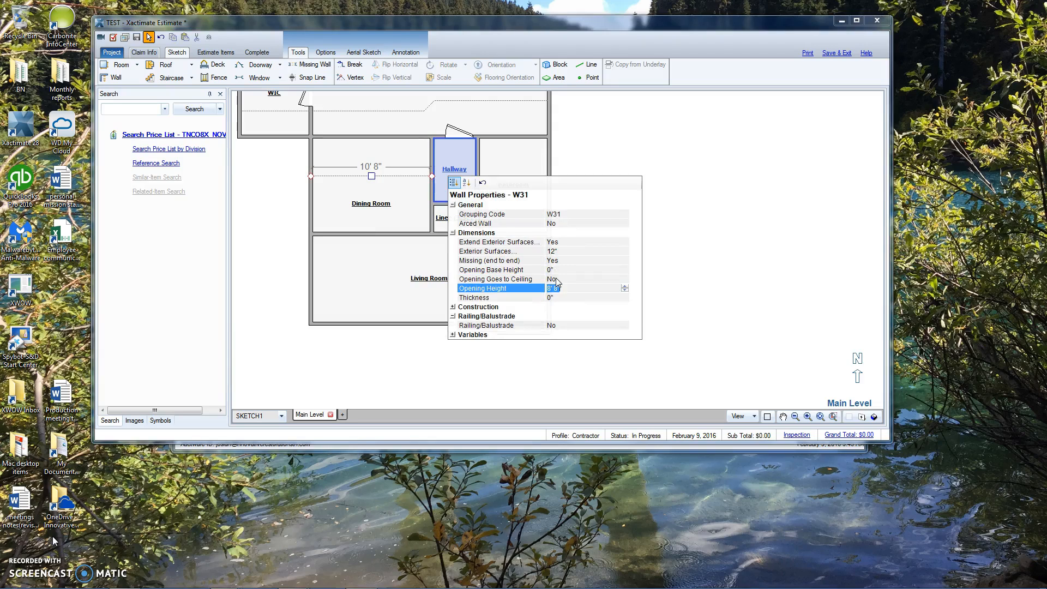
{"action": "key", "text": "Return"}
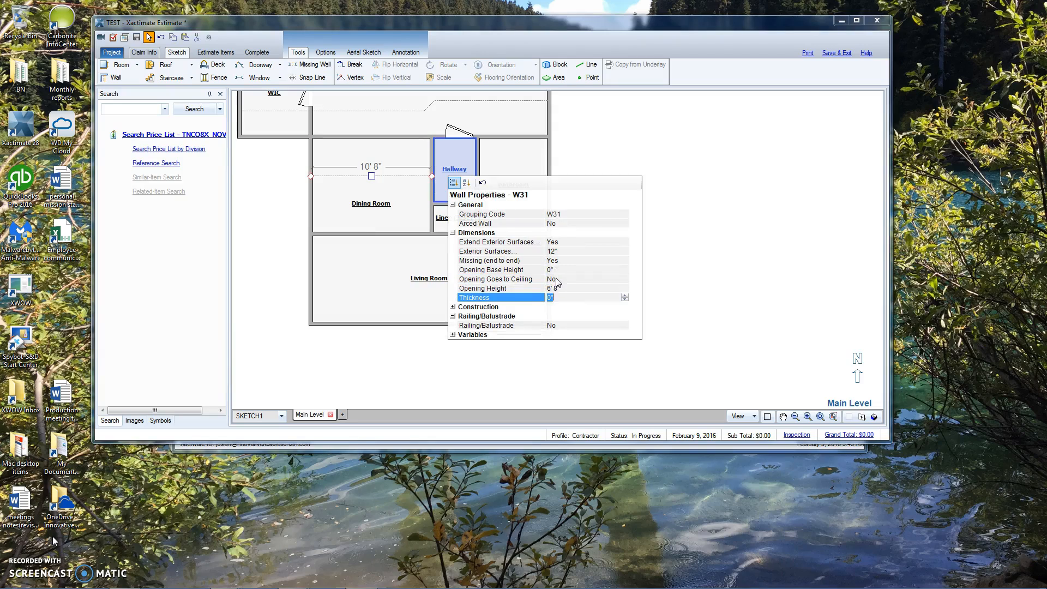
{"action": "left_click", "coordinate": [415, 260]}
{"action": "left_click", "coordinate": [371, 175]}
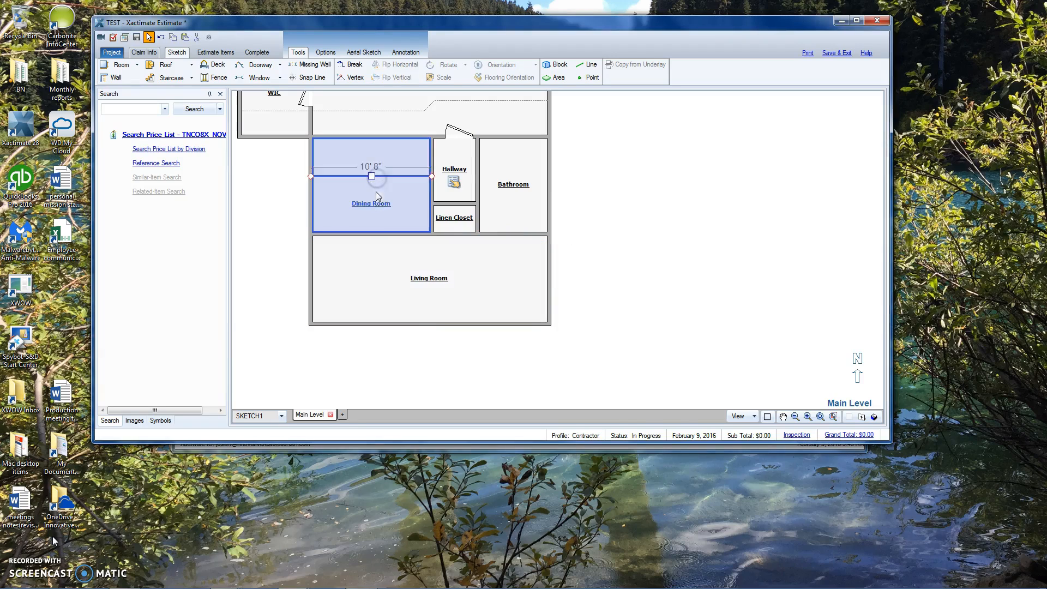
Add an end-to-end missing wall between the Dining Room and Living Room, stopping below the ceiling with an opening height of 6' 8".
{"action": "key", "text": "m"}
{"action": "left_click", "coordinate": [372, 233]}
{"action": "right_click", "coordinate": [448, 234]}
{"action": "left_click", "coordinate": [475, 249]}
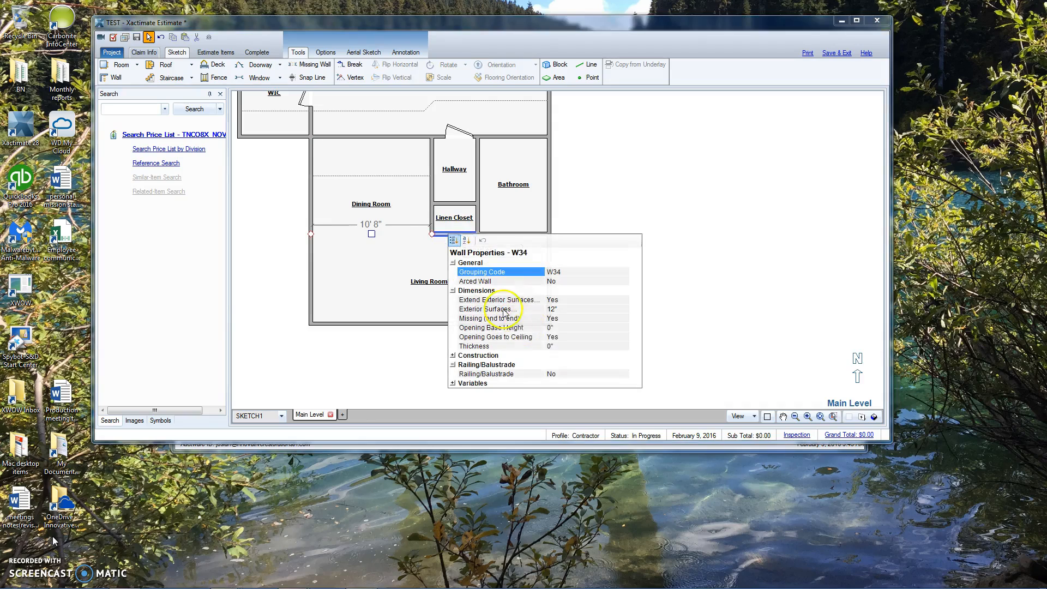
{"action": "left_click", "coordinate": [558, 339]}
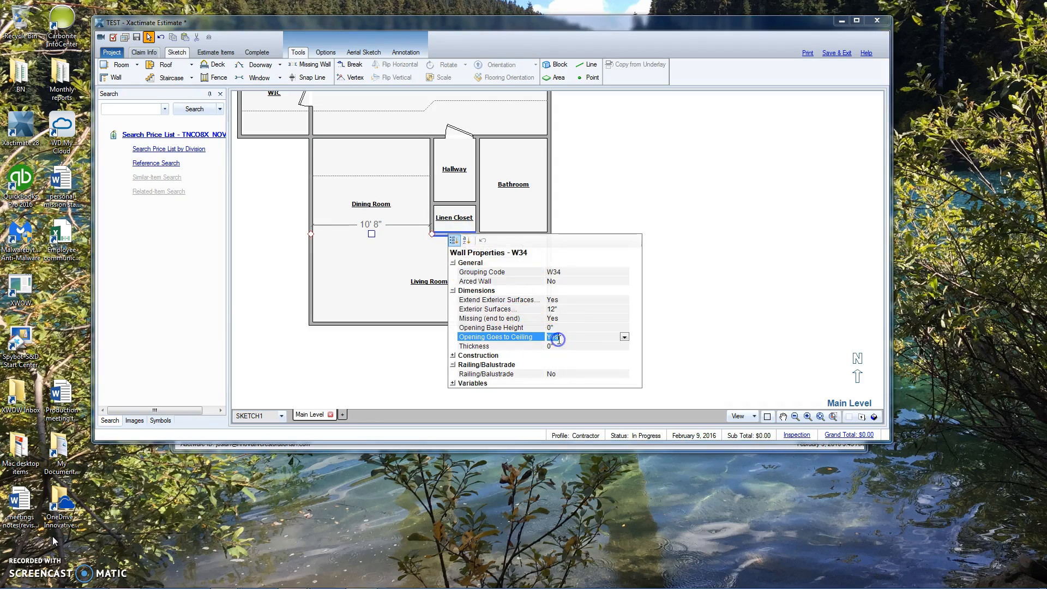
{"action": "double_click", "coordinate": [559, 339]}
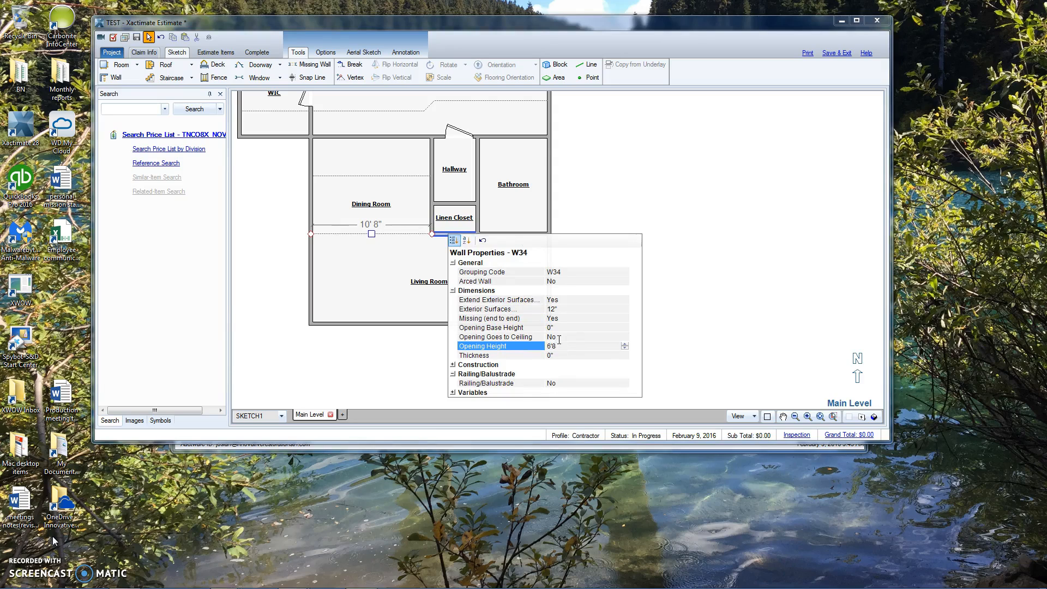
{"action": "key", "text": "Tab"}
{"action": "left_click", "coordinate": [380, 277]}
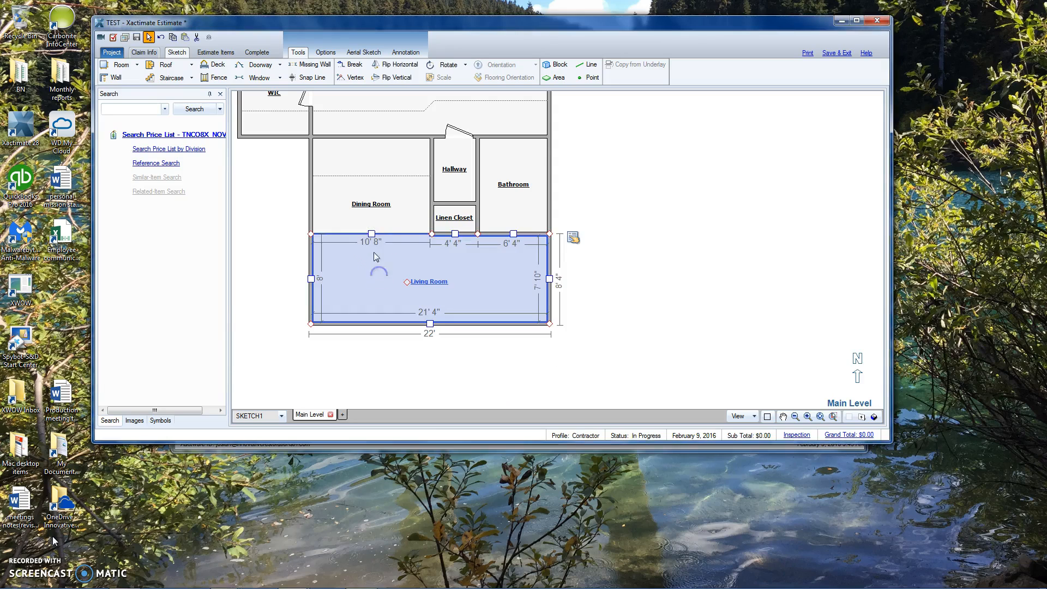
Check the Dining Room's ceiling height in its room properties.
{"action": "left_click", "coordinate": [356, 214]}
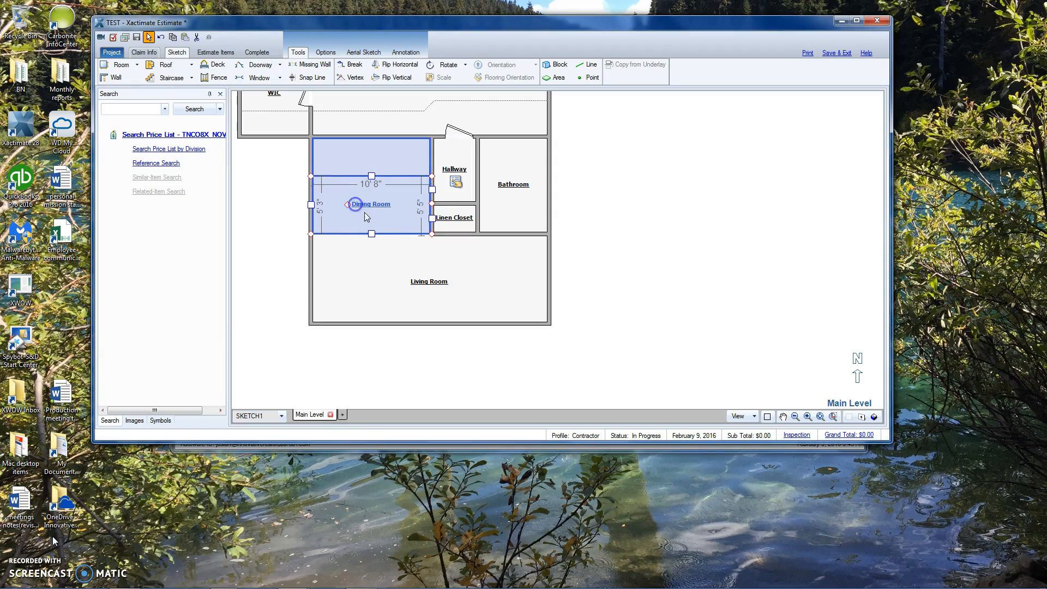
{"action": "left_click", "coordinate": [454, 184]}
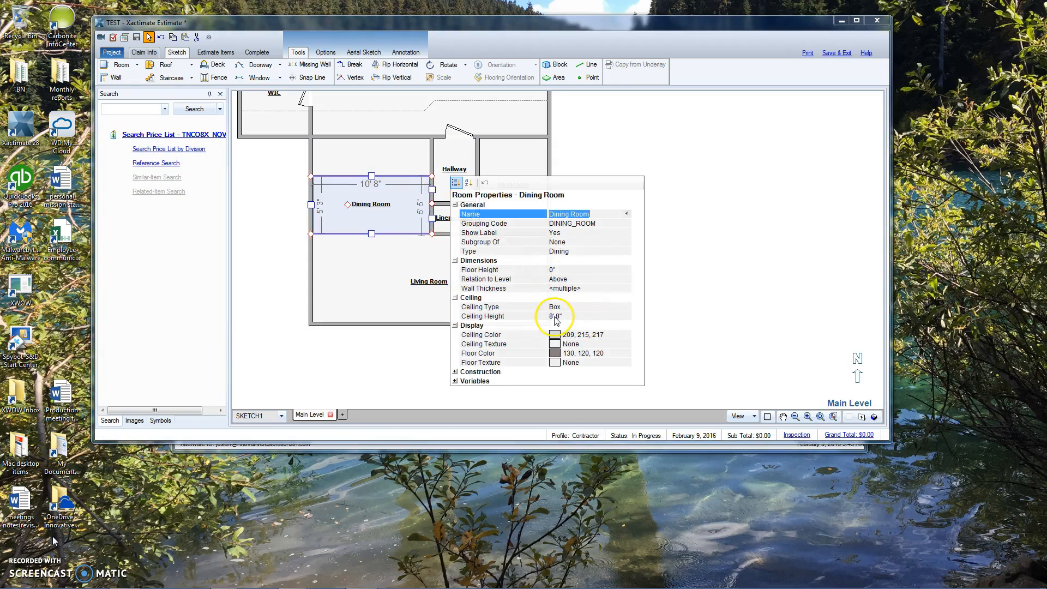
{"action": "left_click", "coordinate": [365, 269]}
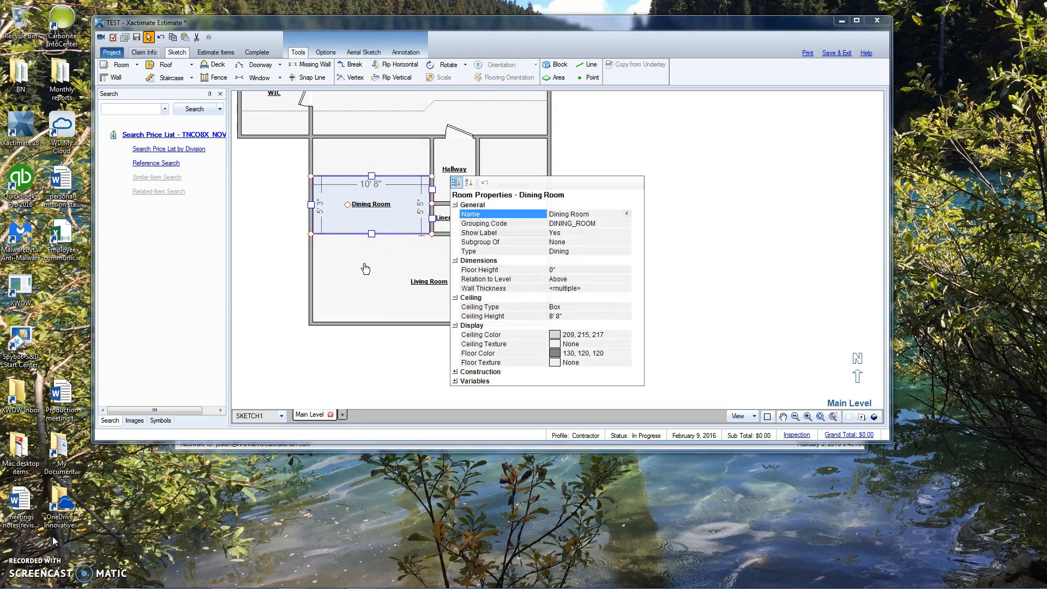
{"action": "left_click", "coordinate": [296, 246]}
Inspect the missing-wall openings and ceiling drop between the Living Room, Dining Room and room 3 in 3D, returning to the plan view.
{"action": "left_click", "coordinate": [339, 266]}
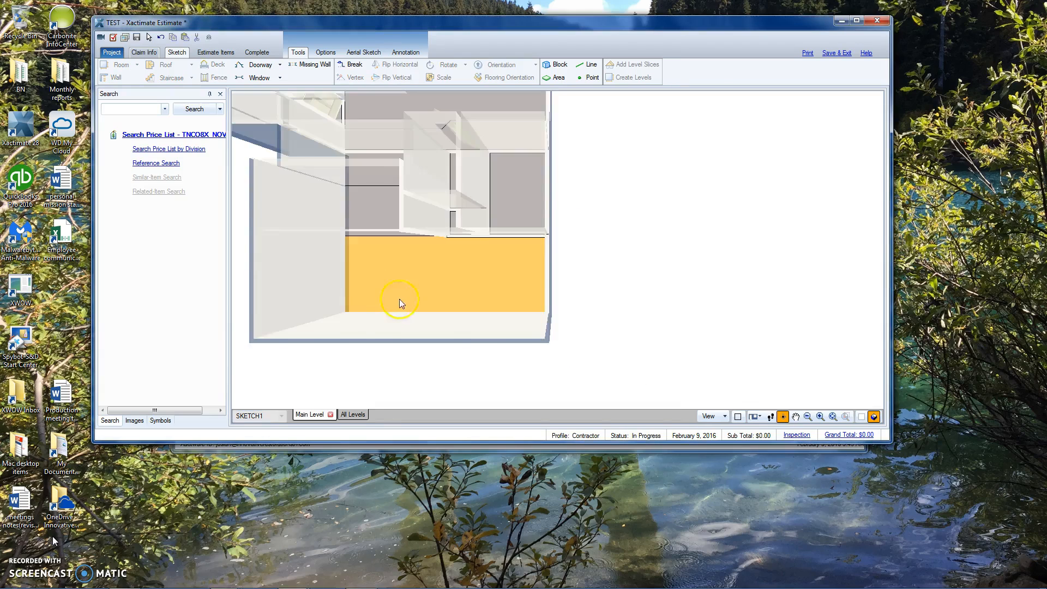
{"action": "left_click_drag", "start_coordinate": [399, 301], "coordinate": [404, 153]}
{"action": "left_click_drag", "start_coordinate": [395, 225], "coordinate": [463, 177]}
{"action": "scroll", "coordinate": [346, 239], "scroll_direction": "up", "scroll_amount": 5}
{"action": "left_click_drag", "start_coordinate": [355, 296], "coordinate": [870, 248]}
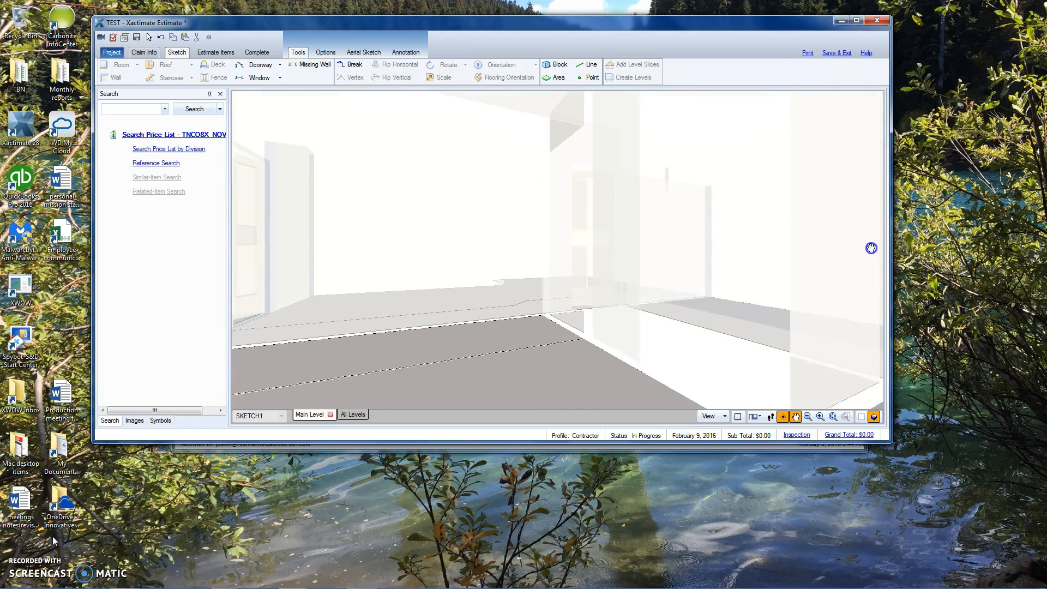
{"action": "left_click", "coordinate": [524, 261]}
{"action": "left_click_drag", "start_coordinate": [352, 205], "coordinate": [319, 316]}
{"action": "scroll", "coordinate": [319, 316], "scroll_direction": "down", "scroll_amount": 3}
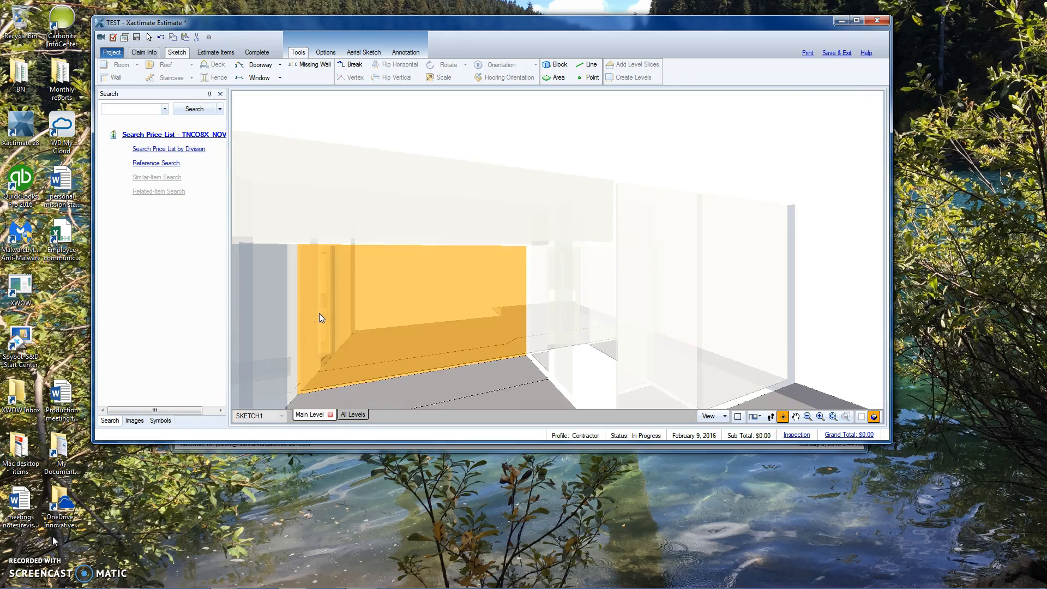
{"action": "left_click", "coordinate": [264, 292]}
{"action": "left_click_drag", "start_coordinate": [264, 293], "coordinate": [292, 341]}
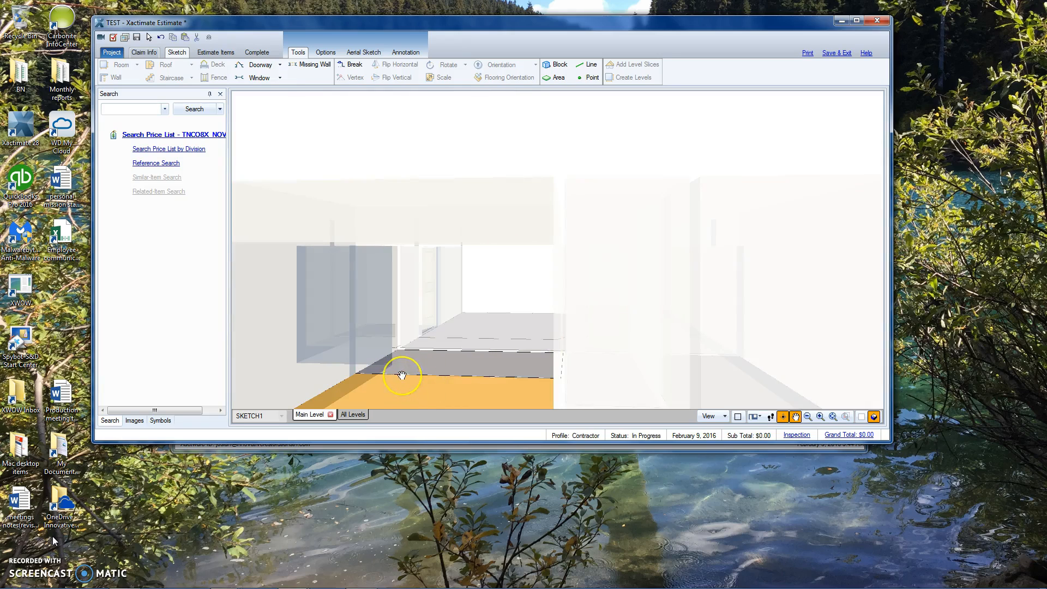
{"action": "scroll", "coordinate": [402, 375], "scroll_direction": "up", "scroll_amount": 4}
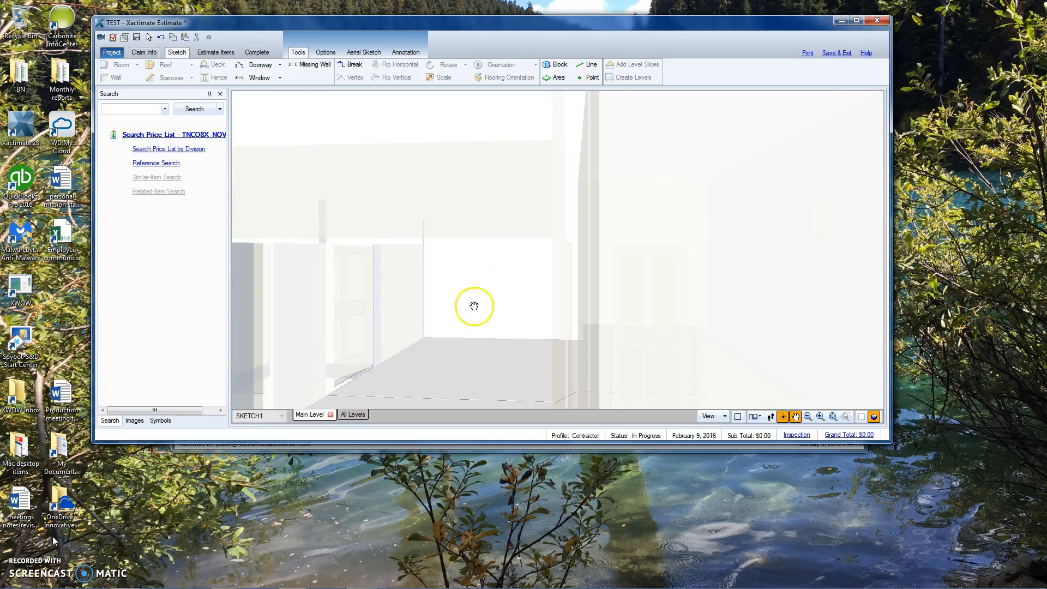
{"action": "key", "text": "Escape"}
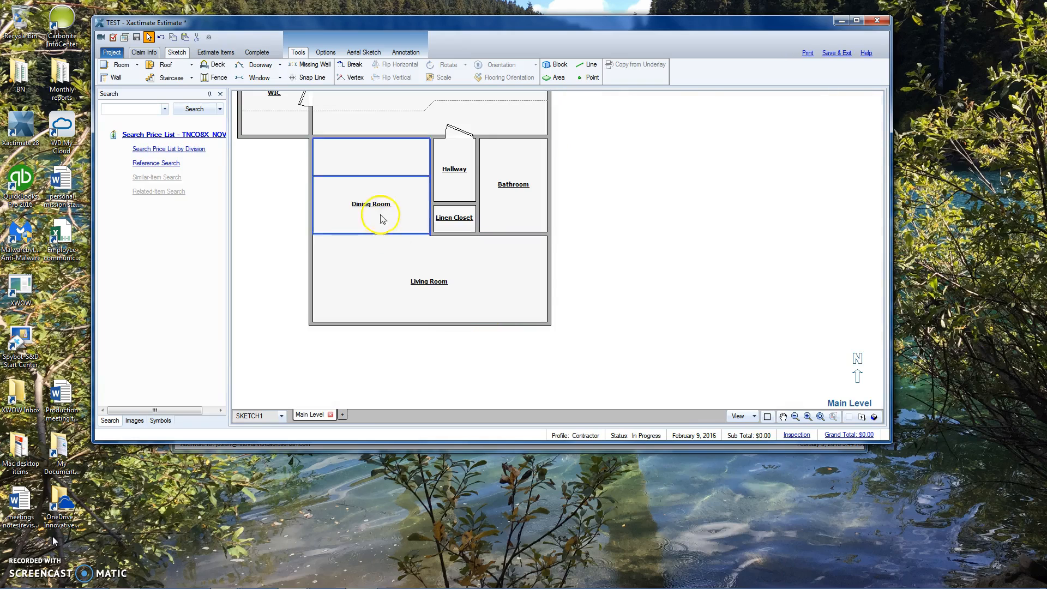
Extend the Living Room southward by moving its south wall outward until the room is about 11' 5" deep inside.
{"action": "left_click", "coordinate": [373, 156]}
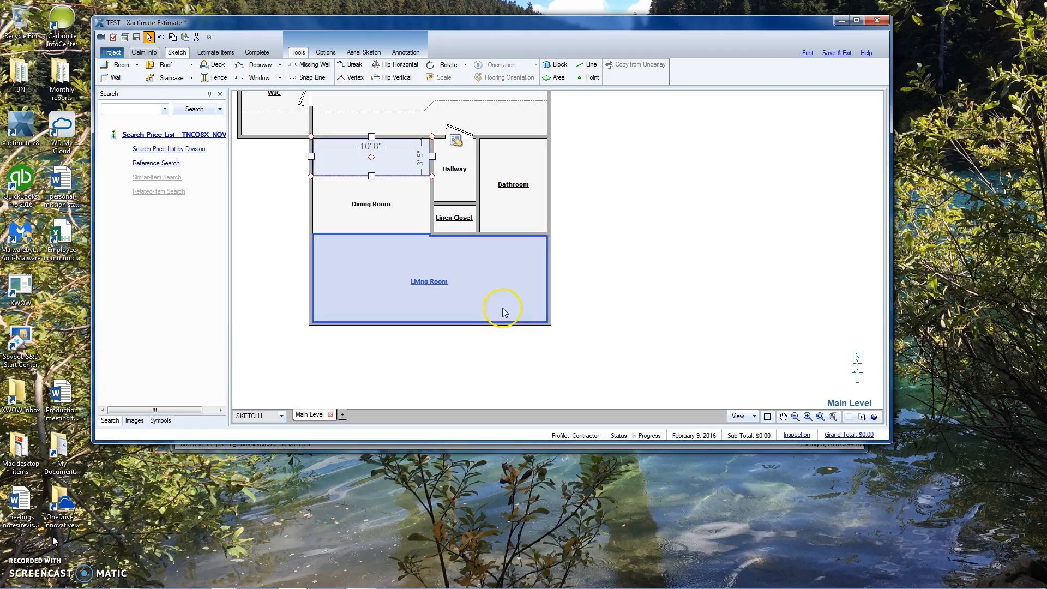
{"action": "left_click", "coordinate": [354, 78]}
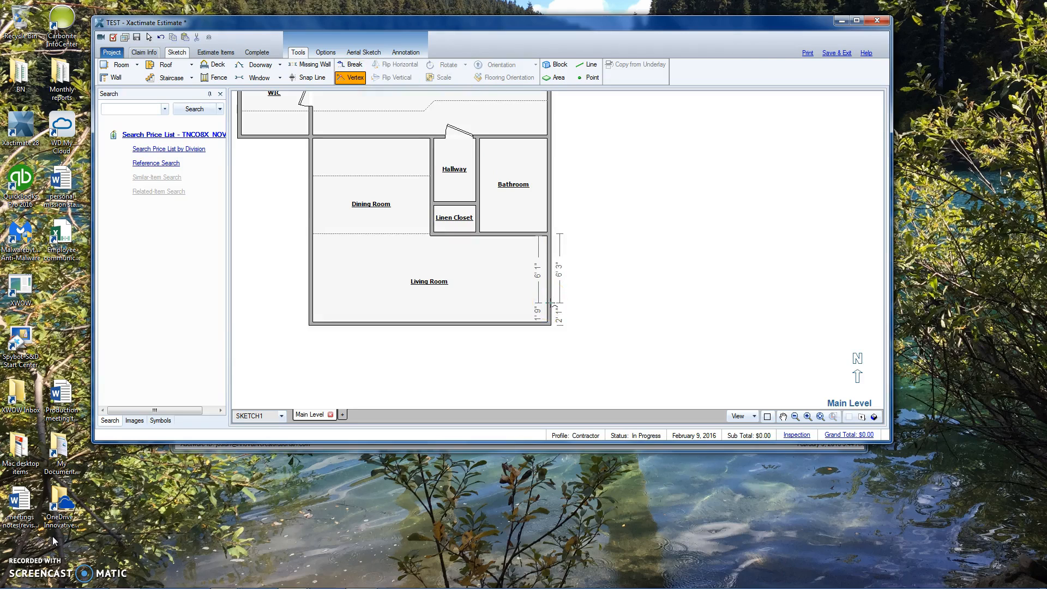
{"action": "key", "text": "Escape"}
{"action": "left_click", "coordinate": [453, 325]}
{"action": "left_click_drag", "start_coordinate": [429, 326], "coordinate": [429, 363]}
Add a vertex on the Living Room's east wall and cut the southeast corner into a diagonal wall about 4' 8" long inside.
{"action": "key", "text": "v"}
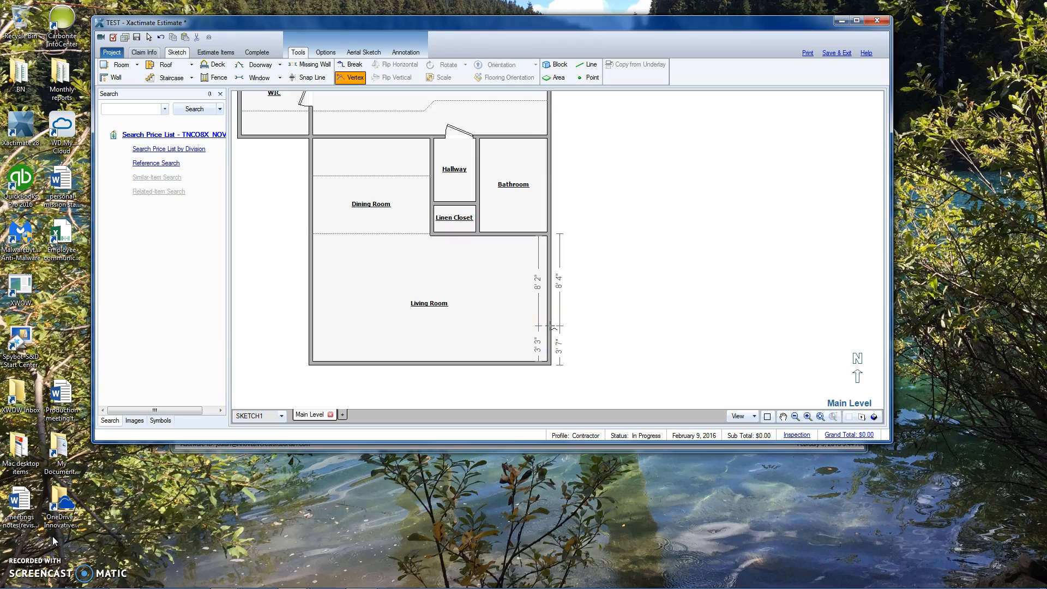
{"action": "left_click_drag", "start_coordinate": [550, 362], "coordinate": [511, 363]}
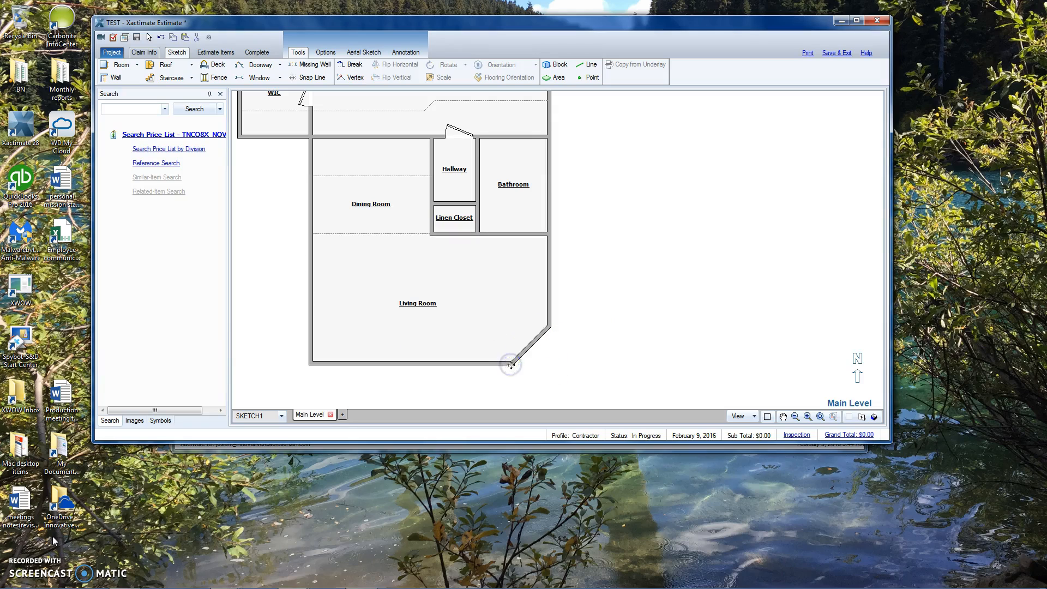
{"action": "left_click", "coordinate": [438, 365]}
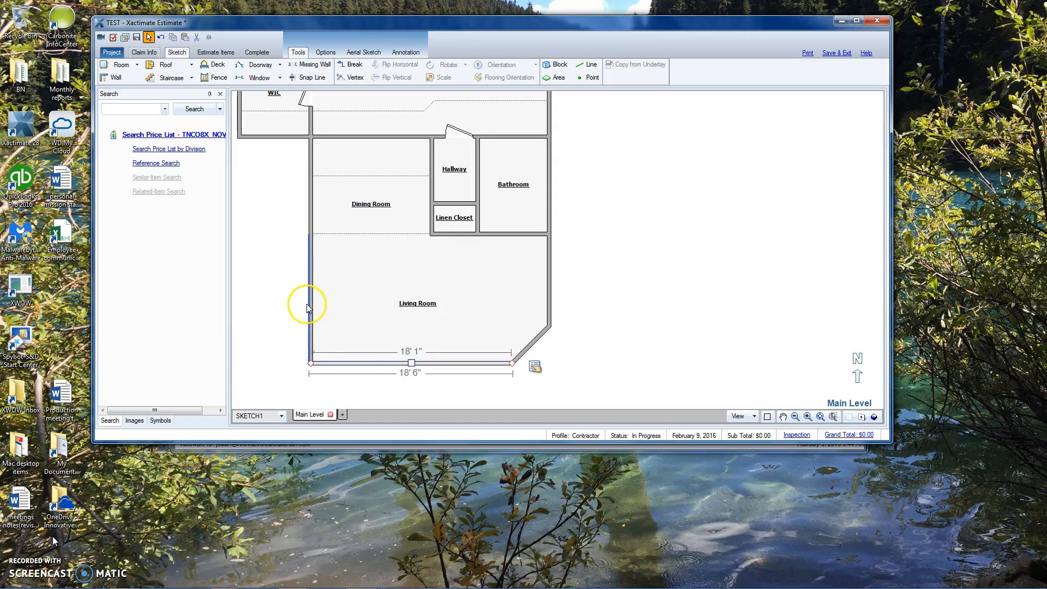
Break the Living Room's west wall from the Dining Room's wall and move it about 3' 10" outward to the west.
{"action": "key", "text": "b"}
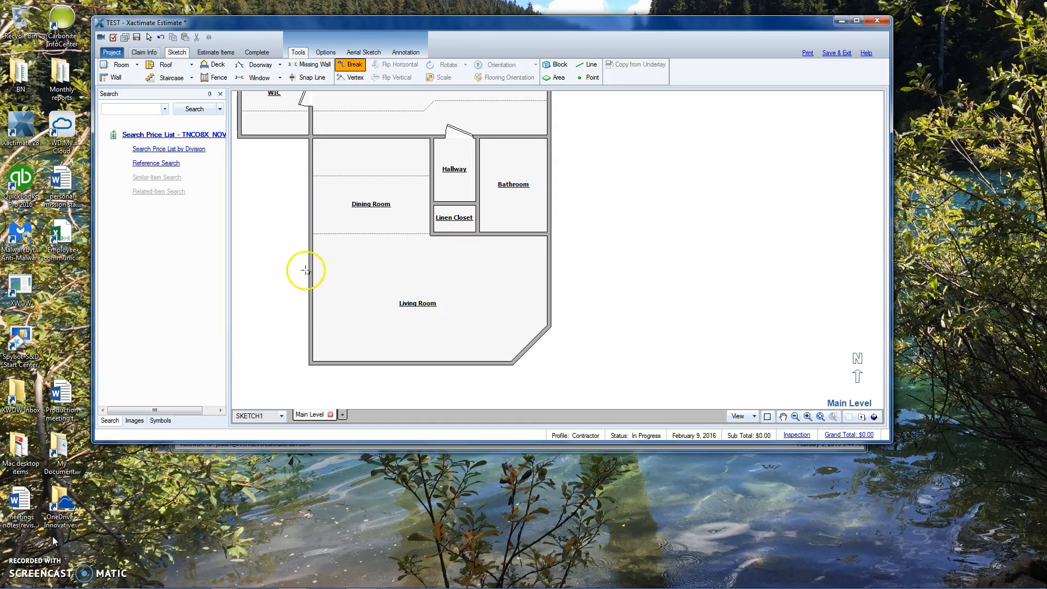
{"action": "left_click", "coordinate": [306, 316]}
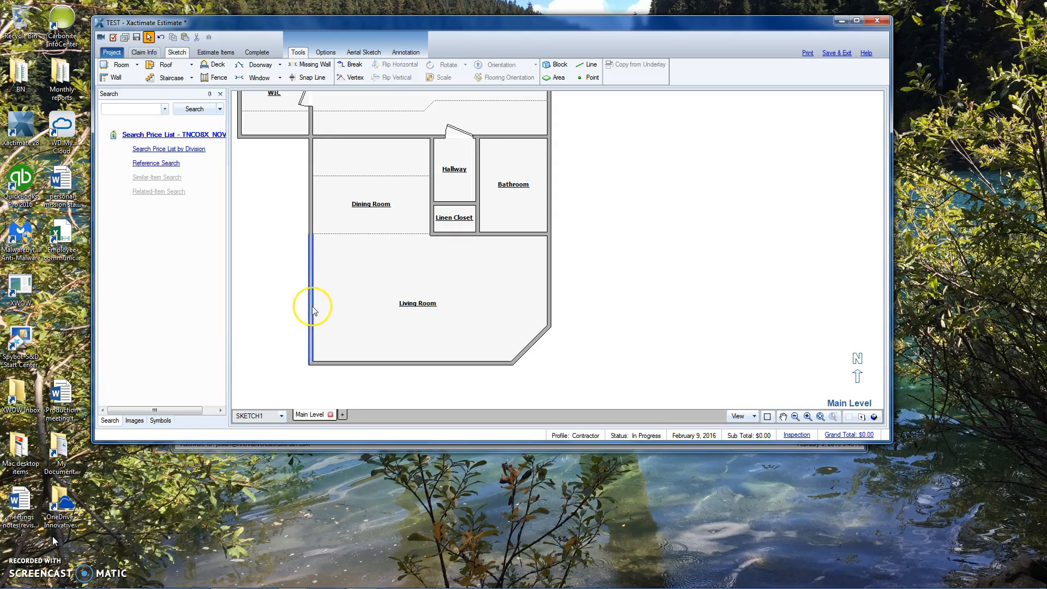
{"action": "left_click_drag", "start_coordinate": [306, 301], "coordinate": [270, 303]}
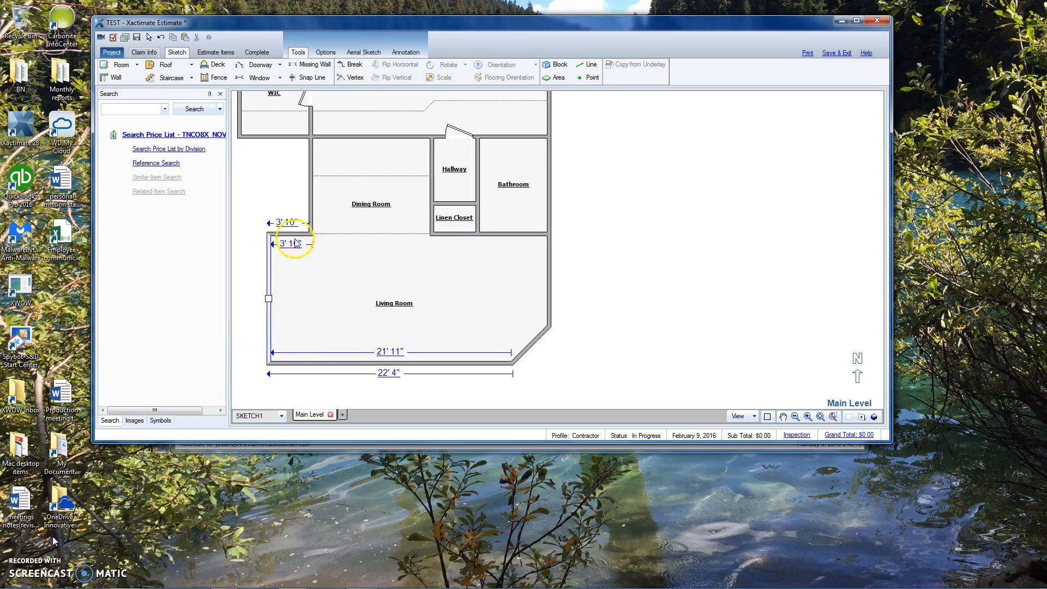
Set the thickness of the west walls of the Dining Room and its adjoining subroom to 8".
{"action": "left_click", "coordinate": [311, 216]}
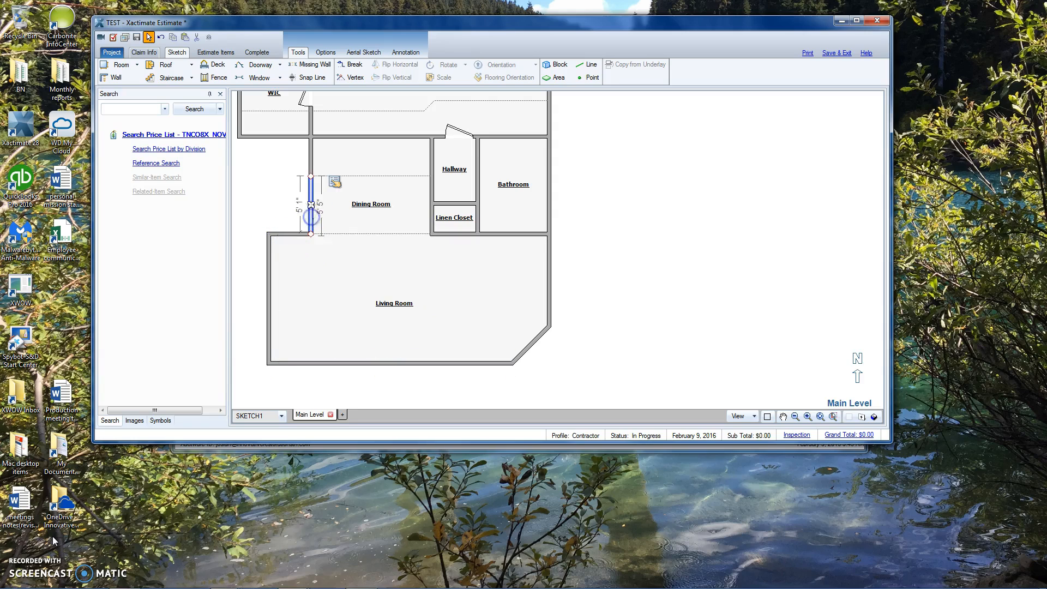
{"action": "left_click", "coordinate": [314, 166], "text": "ctrl"}
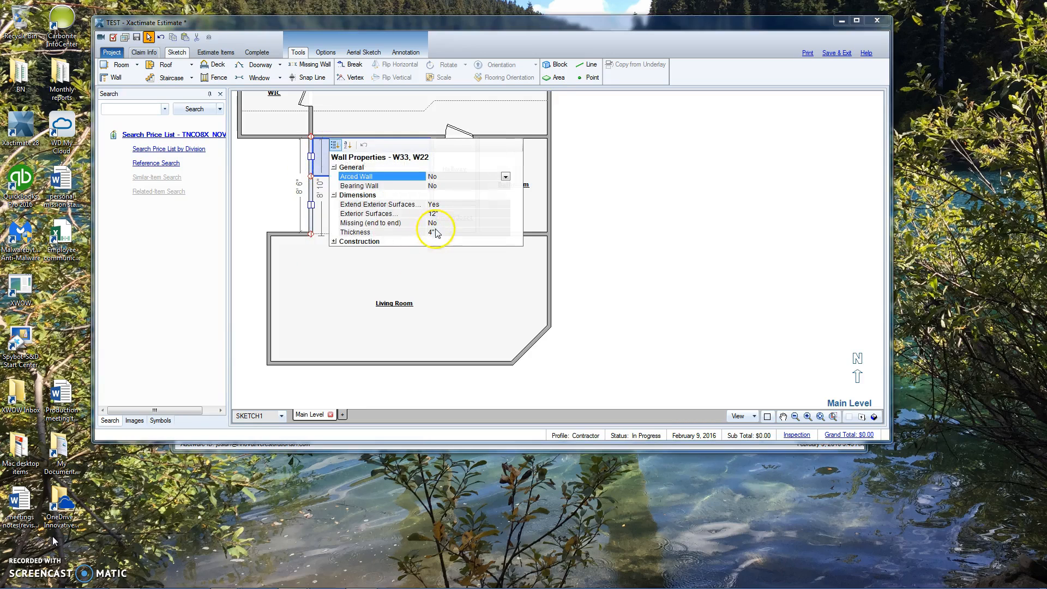
{"action": "left_click", "coordinate": [434, 232]}
{"action": "type", "text": "8"}
{"action": "left_click", "coordinate": [265, 252]}
{"action": "left_click", "coordinate": [268, 286]}
{"action": "left_click", "coordinate": [338, 214]}
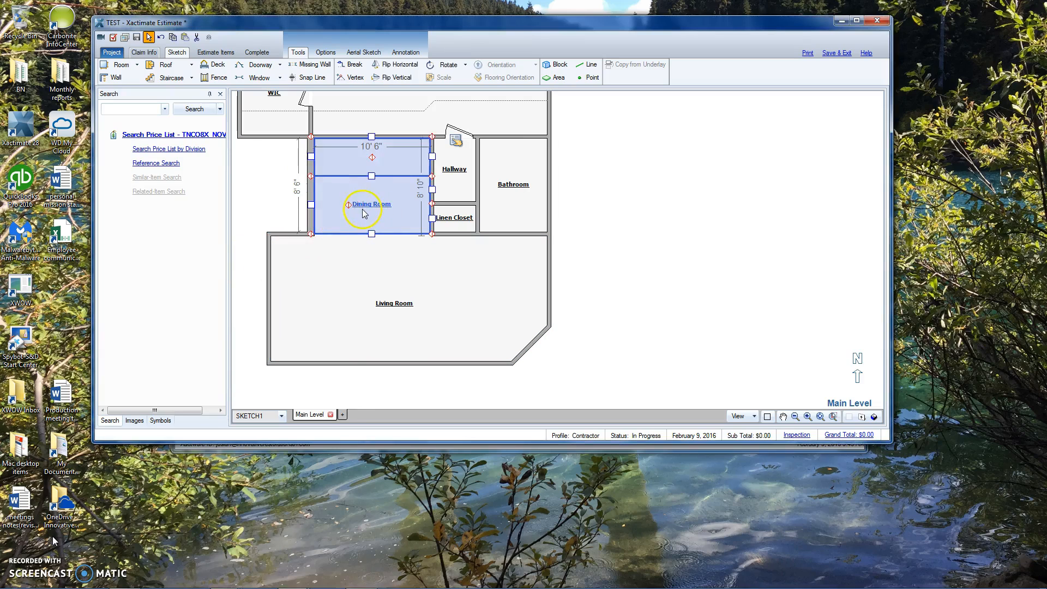
{"action": "left_click", "coordinate": [312, 157]}
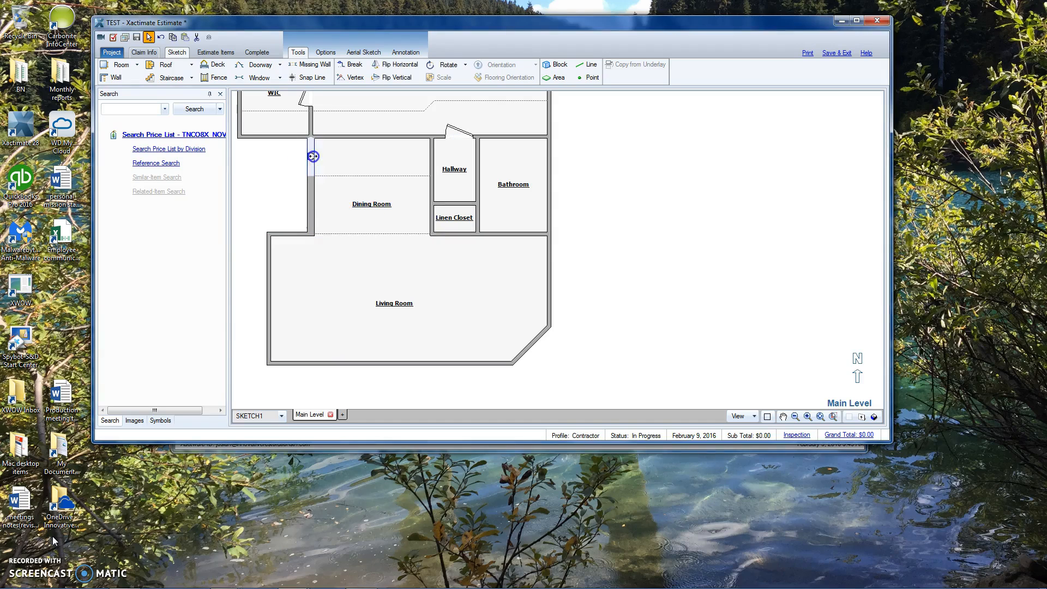
Widen the Living Room's offset west of the Dining Room to about 4' 2" inside and extend it north to the WIC wall.
{"action": "left_click", "coordinate": [337, 226]}
{"action": "left_click", "coordinate": [332, 248]}
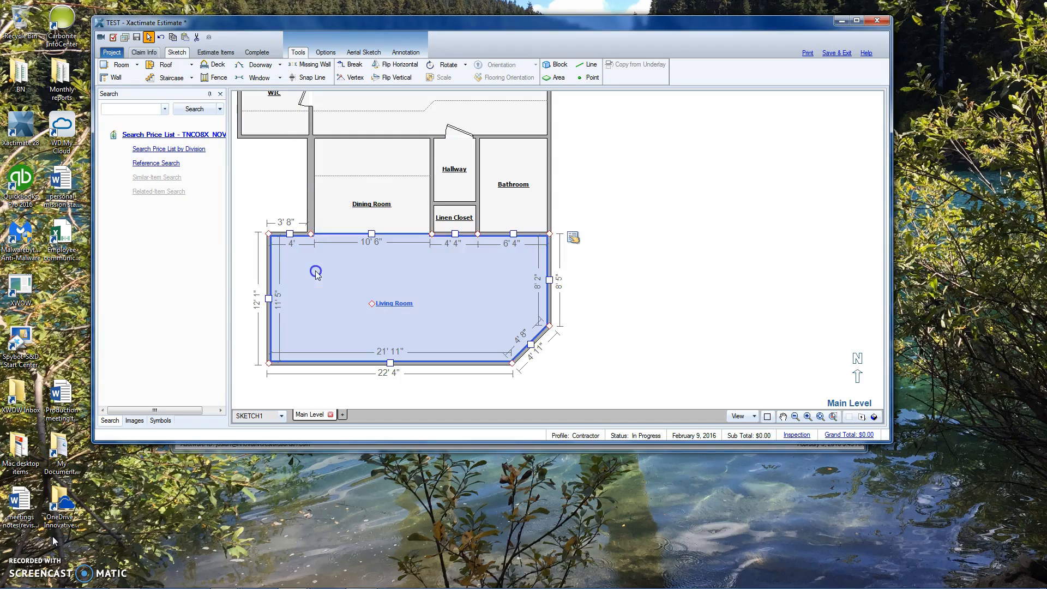
{"action": "left_click", "coordinate": [270, 300]}
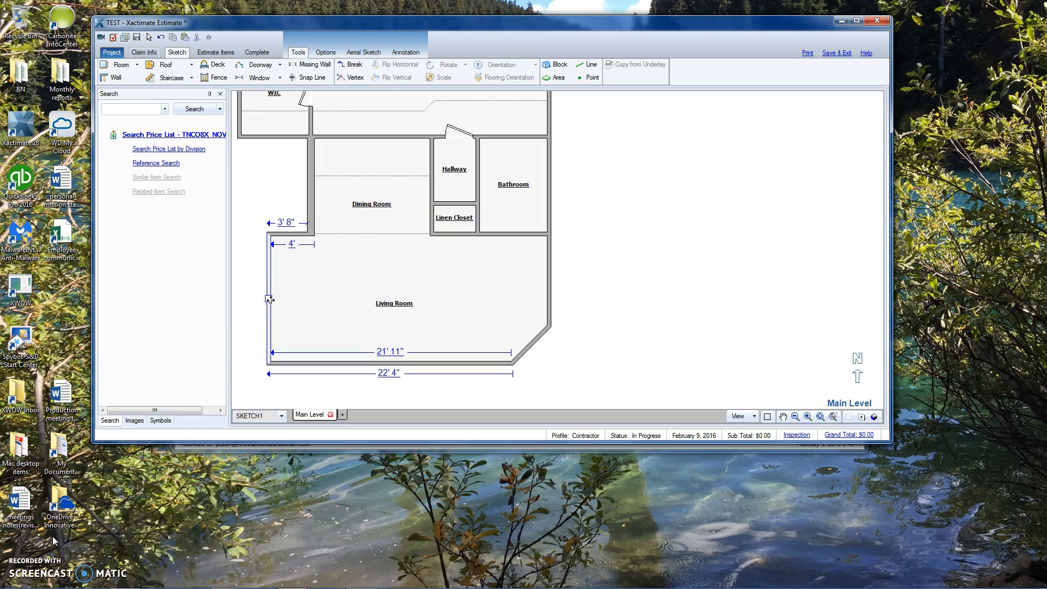
{"action": "left_click_drag", "start_coordinate": [270, 300], "coordinate": [270, 300]}
{"action": "left_click", "coordinate": [280, 235]}
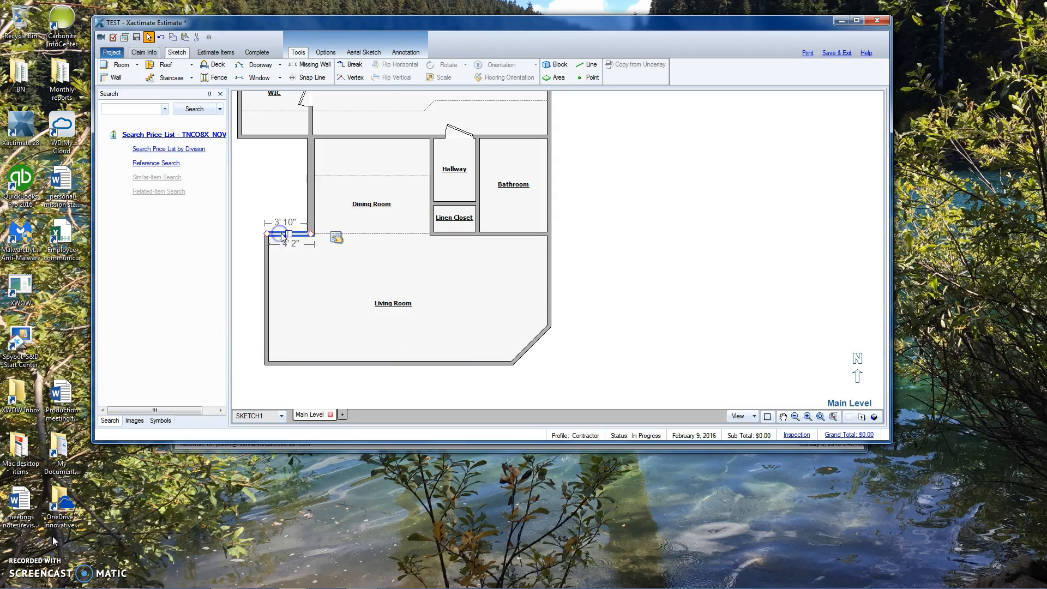
{"action": "left_click_drag", "start_coordinate": [288, 233], "coordinate": [280, 137]}
Break the west wall of the Living Room's northern extension and move its upper 3' 6" segment about 2' 6" outward.
{"action": "left_click", "coordinate": [270, 171]}
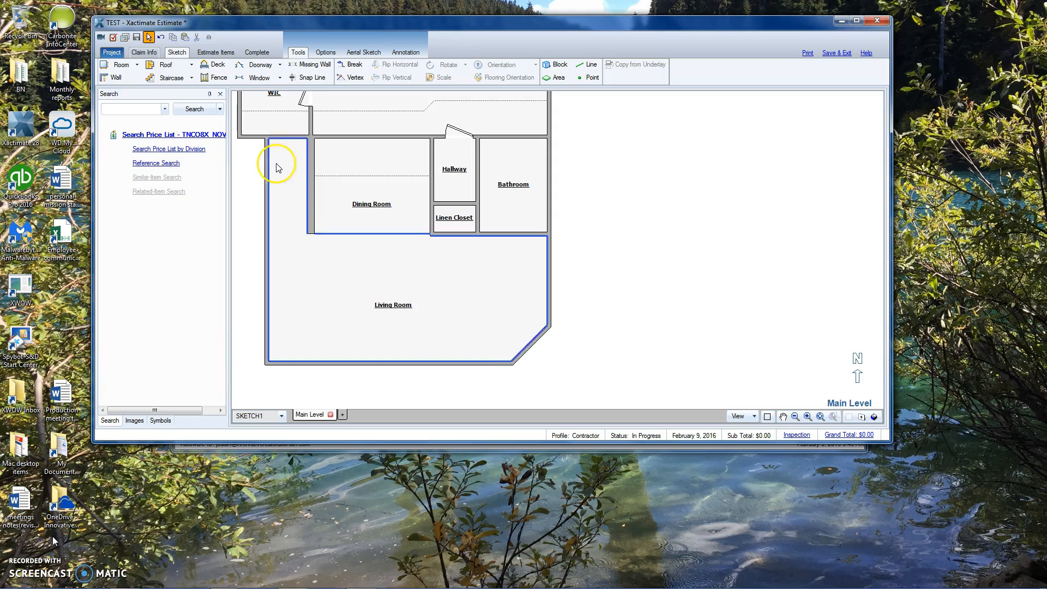
{"action": "right_click", "coordinate": [266, 173], "text": "ctrl"}
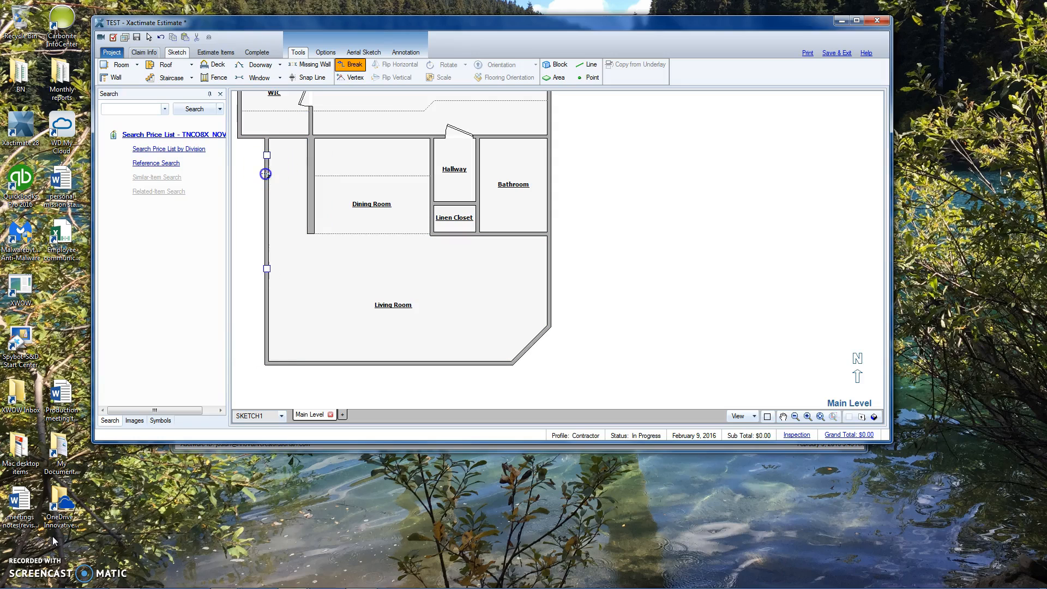
{"action": "mouse_move", "coordinate": [267, 154]}
{"action": "left_mouse_down"}
{"action": "mouse_move", "coordinate": [234, 155]}
{"action": "mouse_move", "coordinate": [256, 154]}
{"action": "left_mouse_up"}
{"action": "left_click", "coordinate": [264, 208]}
{"action": "left_click", "coordinate": [303, 216]}
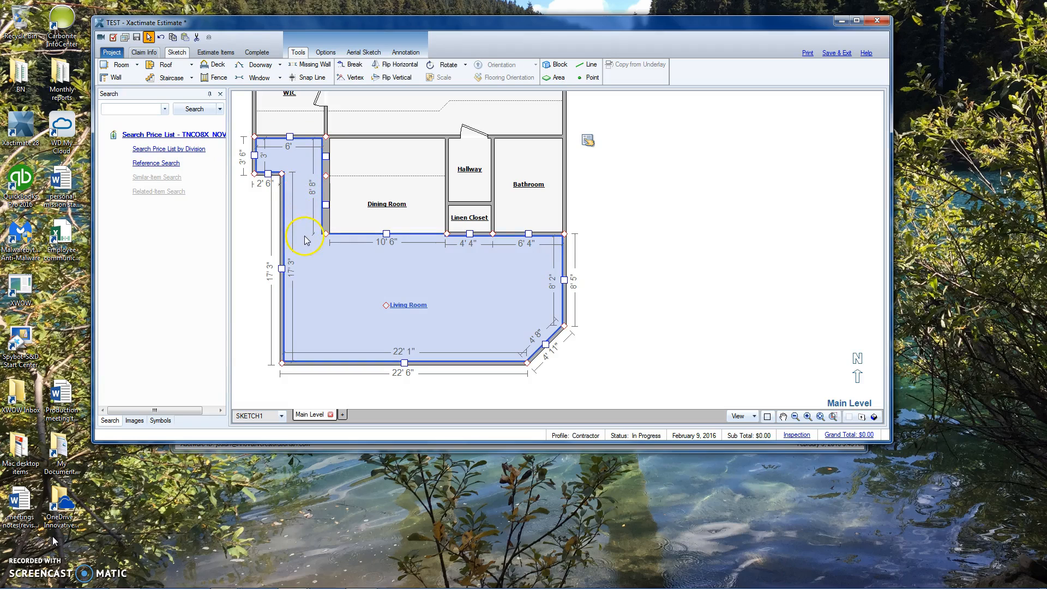
Draw a staircase going up northward in the passage west of the Dining Room, ending at the small landing area.
{"action": "left_click", "coordinate": [169, 81]}
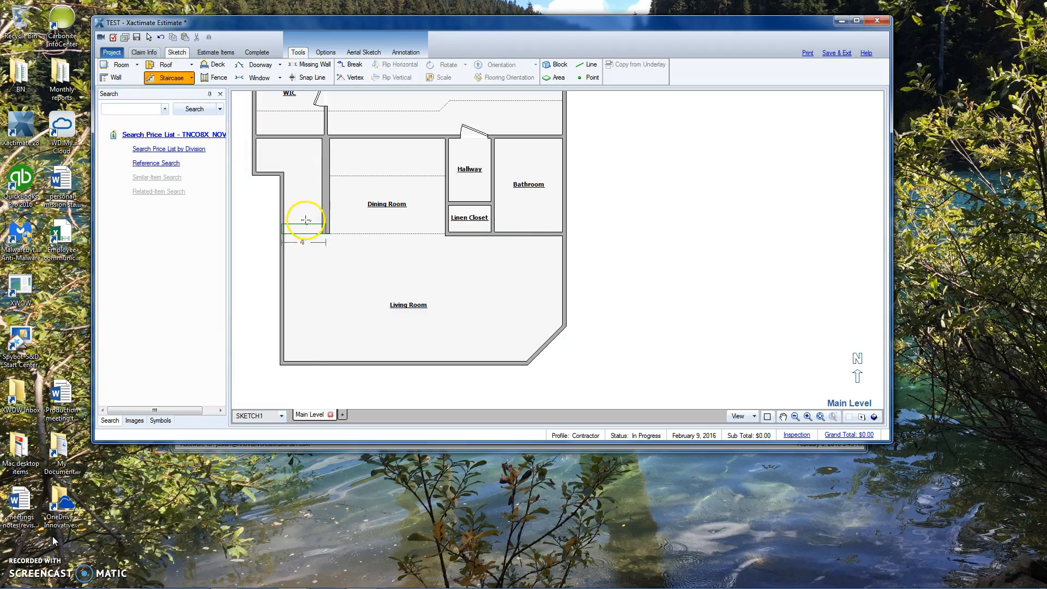
{"action": "left_click_drag", "start_coordinate": [307, 215], "coordinate": [302, 174]}
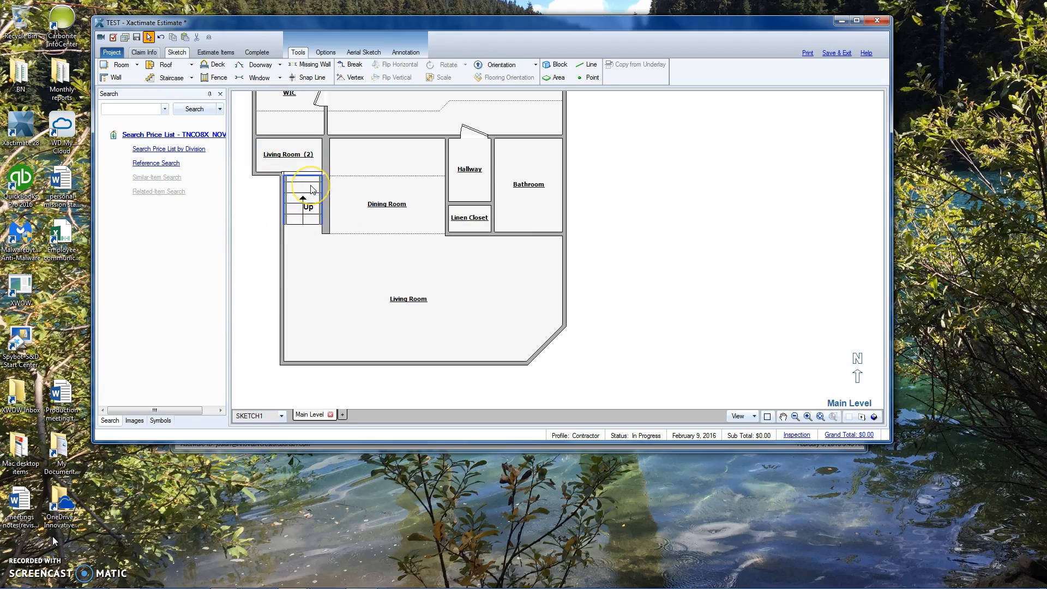
{"action": "key", "text": "m"}
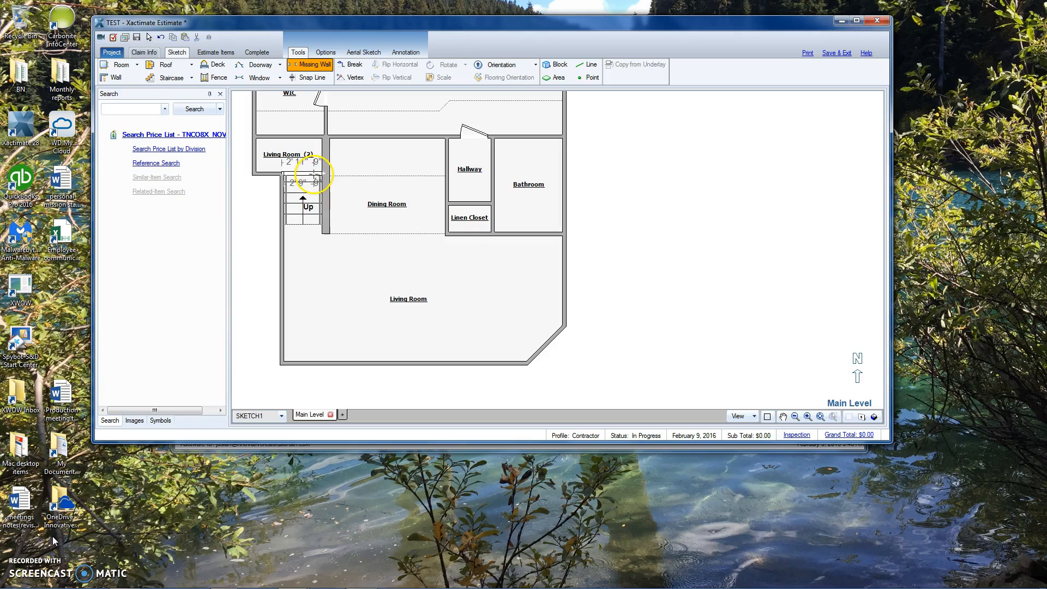
{"action": "key", "text": "Escape"}
Rename the Living Room (2) landing area above the staircase as stairs.
{"action": "left_click", "coordinate": [296, 158]}
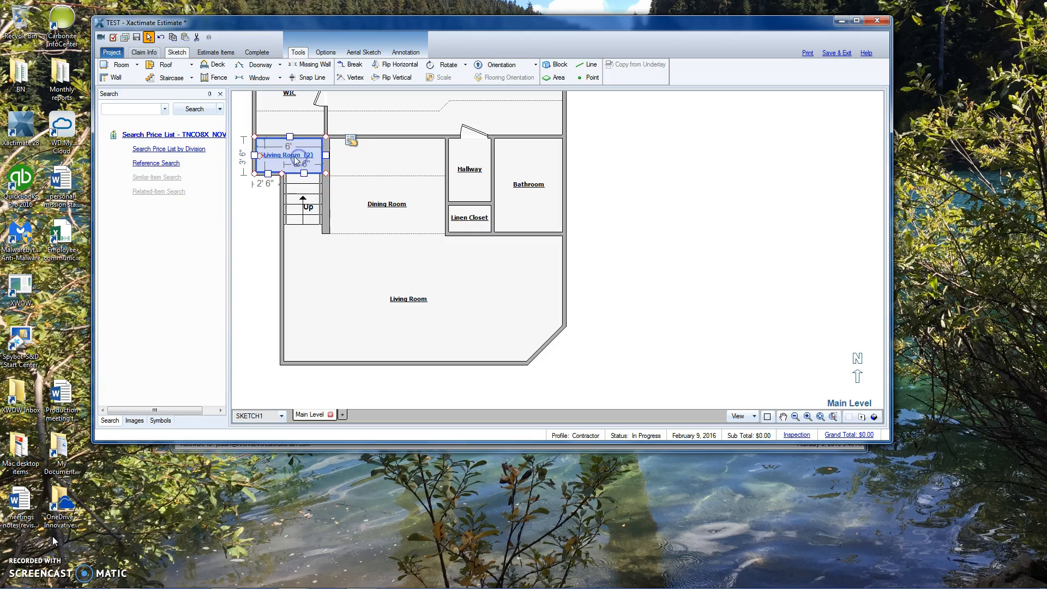
{"action": "left_click", "coordinate": [307, 153]}
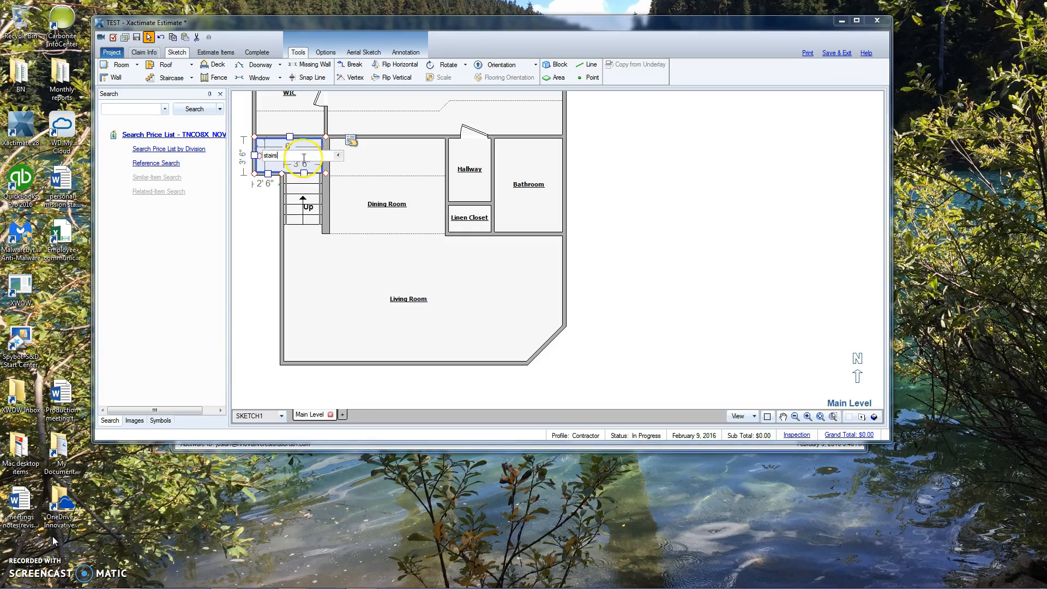
{"action": "key", "text": "Return"}
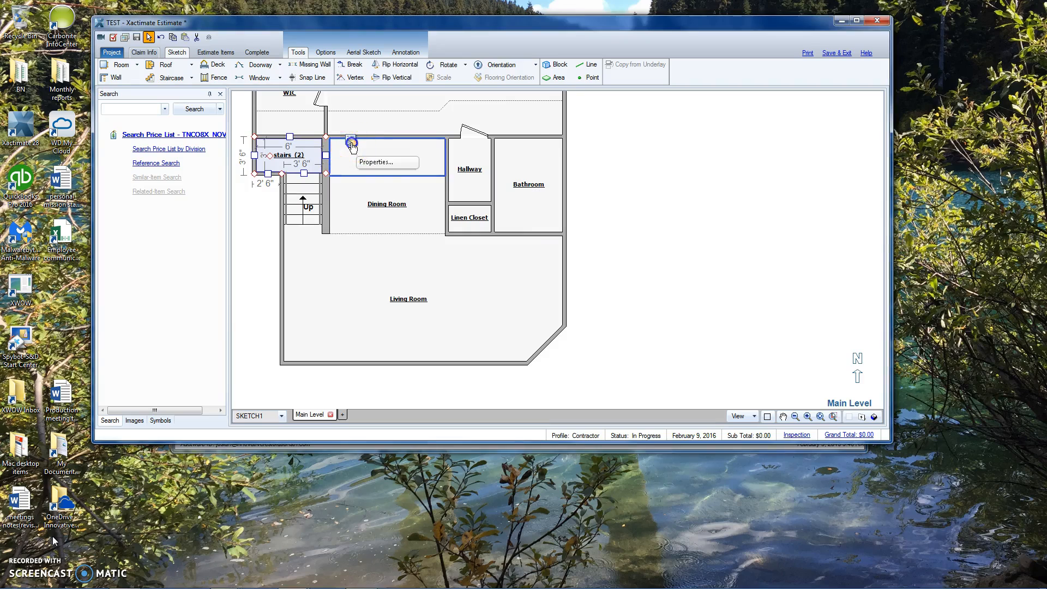
Set the stairs landing's floor height to 3' and its ceiling height to 6' 8" in the room properties.
{"action": "left_click", "coordinate": [352, 144]}
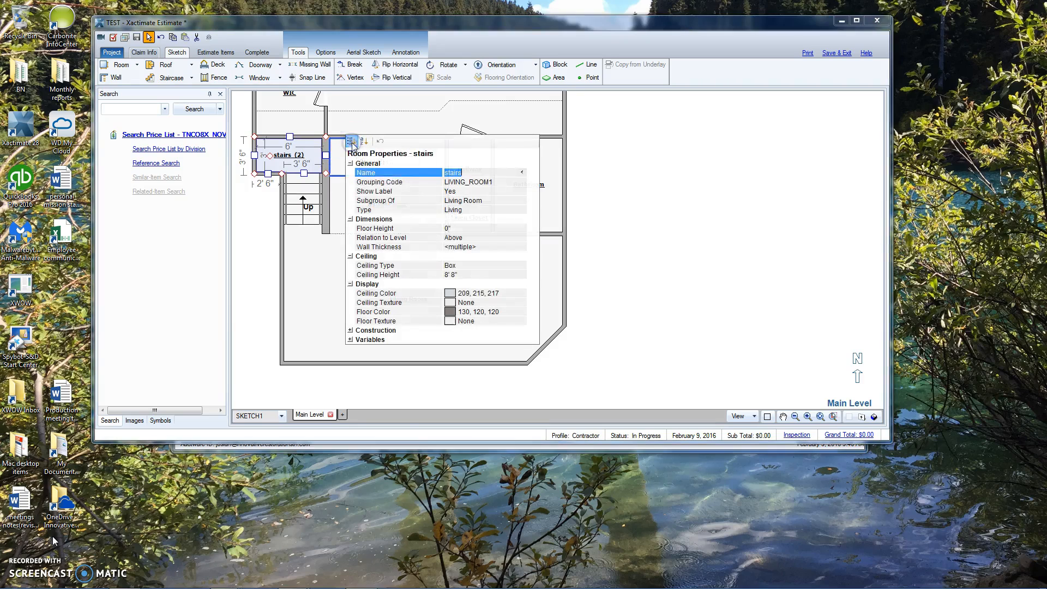
{"action": "left_click", "coordinate": [455, 228]}
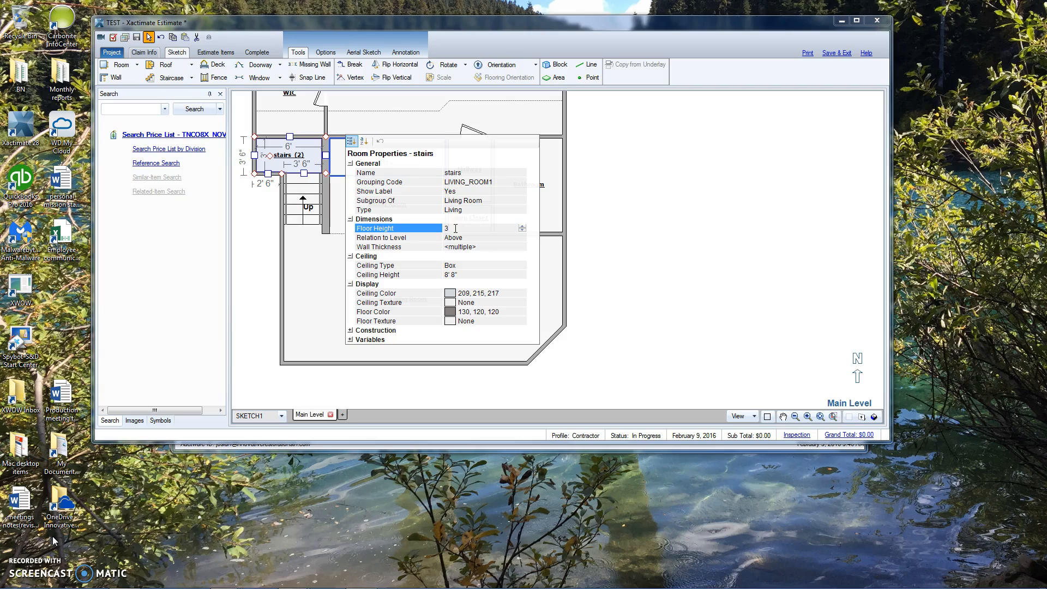
{"action": "left_click", "coordinate": [454, 275]}
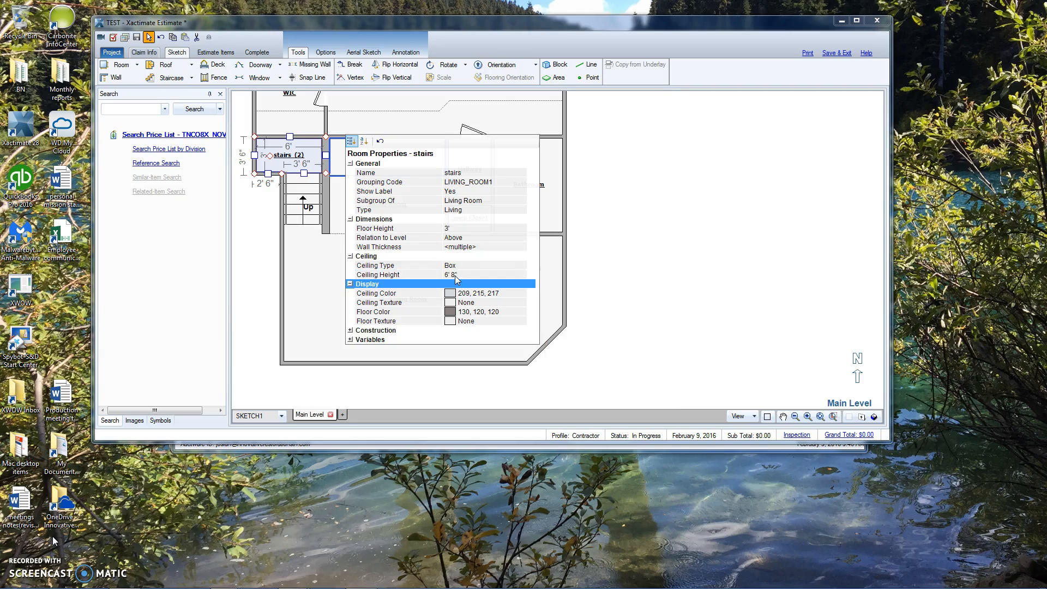
{"action": "left_click", "coordinate": [253, 264]}
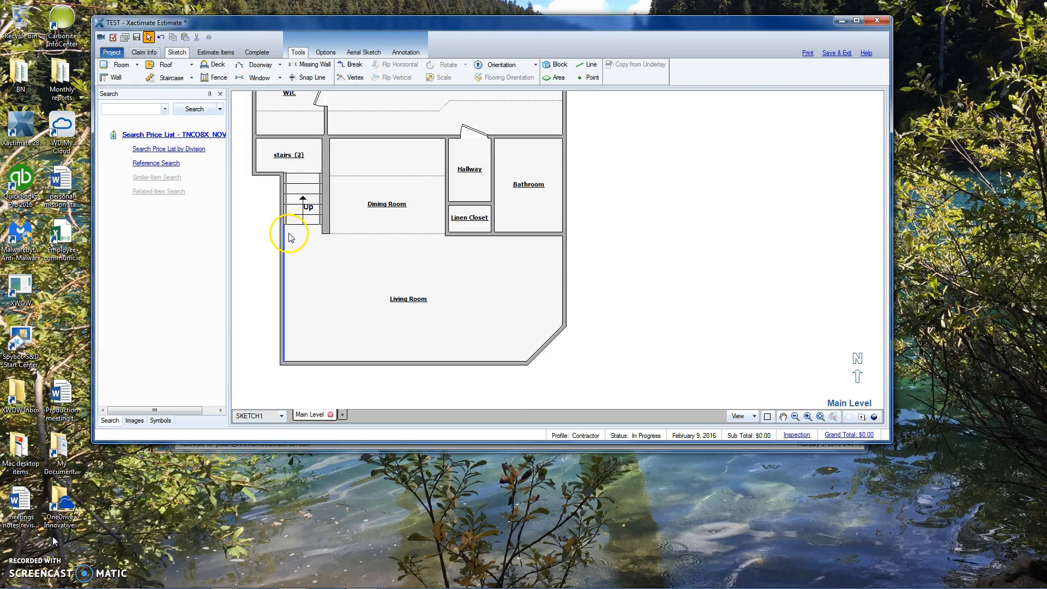
Inspect the staircase, its handrails and the raised landing beside the Dining Room from inside the house in 3D.
{"action": "key", "text": "F9"}
{"action": "mouse_move", "coordinate": [336, 297]}
{"action": "left_mouse_down"}
{"action": "mouse_move", "coordinate": [342, 251]}
{"action": "mouse_move", "coordinate": [352, 272]}
{"action": "mouse_move", "coordinate": [338, 254]}
{"action": "mouse_move", "coordinate": [326, 339]}
{"action": "mouse_move", "coordinate": [362, 161]}
{"action": "mouse_move", "coordinate": [465, 117]}
{"action": "mouse_move", "coordinate": [453, 205]}
{"action": "mouse_move", "coordinate": [346, 187]}
{"action": "mouse_move", "coordinate": [348, 108]}
{"action": "left_mouse_up"}
{"action": "key", "text": "space"}
{"action": "left_click_drag", "start_coordinate": [314, 257], "coordinate": [524, 268]}
{"action": "scroll", "coordinate": [478, 296], "scroll_direction": "up", "scroll_amount": 5}
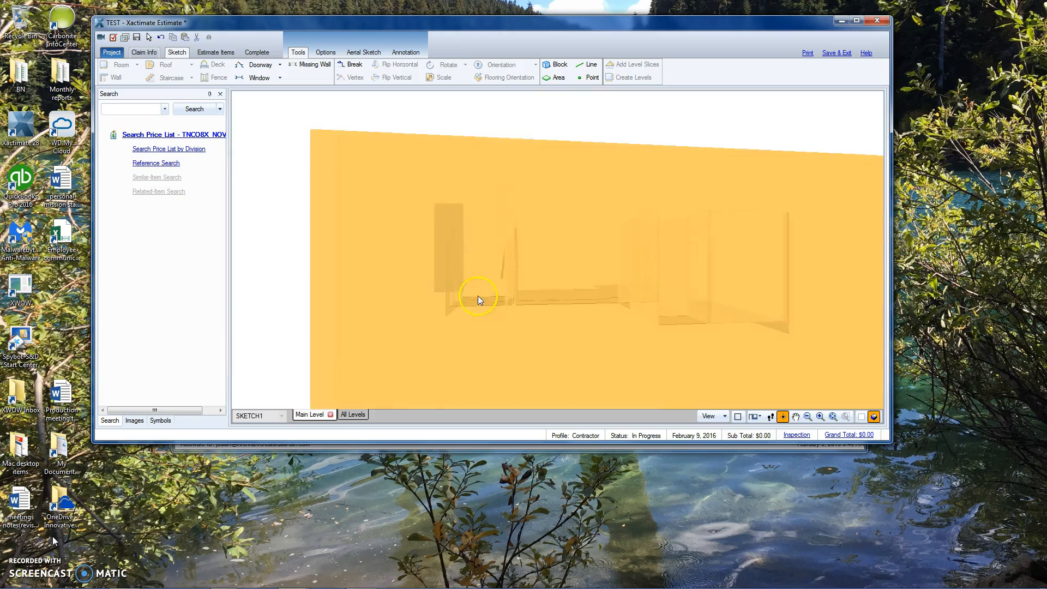
{"action": "left_click_drag", "start_coordinate": [465, 374], "coordinate": [487, 365]}
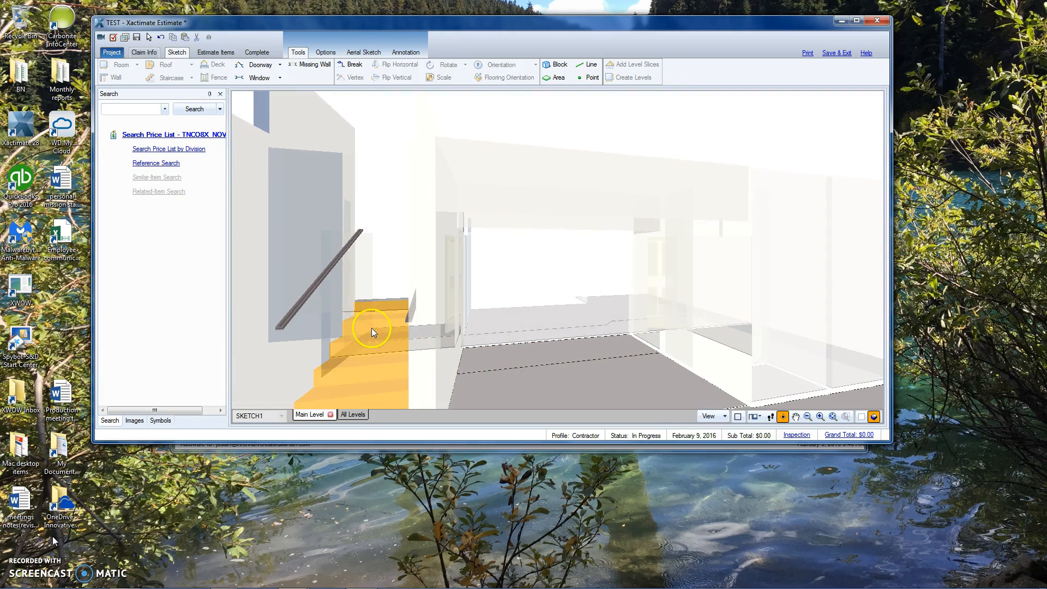
{"action": "scroll", "coordinate": [371, 328], "scroll_direction": "up", "scroll_amount": 2}
{"action": "left_click_drag", "start_coordinate": [363, 298], "coordinate": [569, 266]}
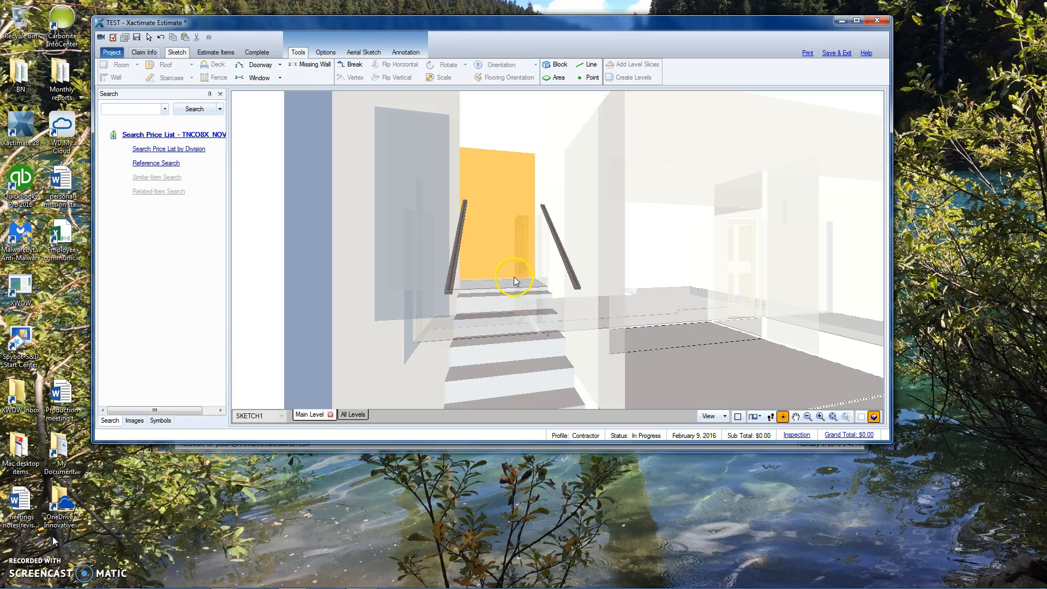
{"action": "left_click_drag", "start_coordinate": [703, 367], "coordinate": [378, 334]}
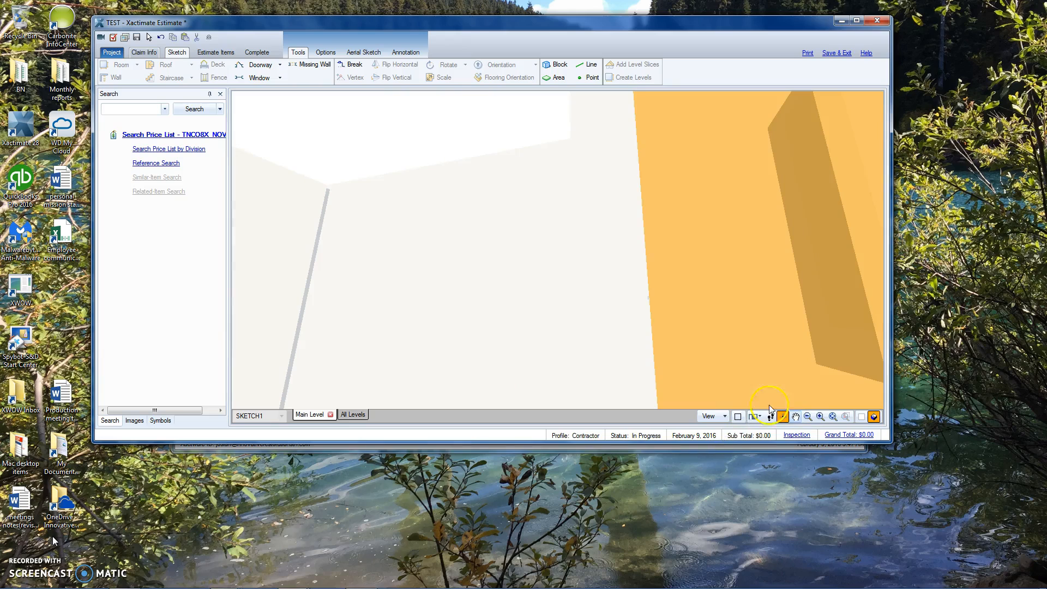
{"action": "left_click_drag", "start_coordinate": [716, 380], "coordinate": [458, 384]}
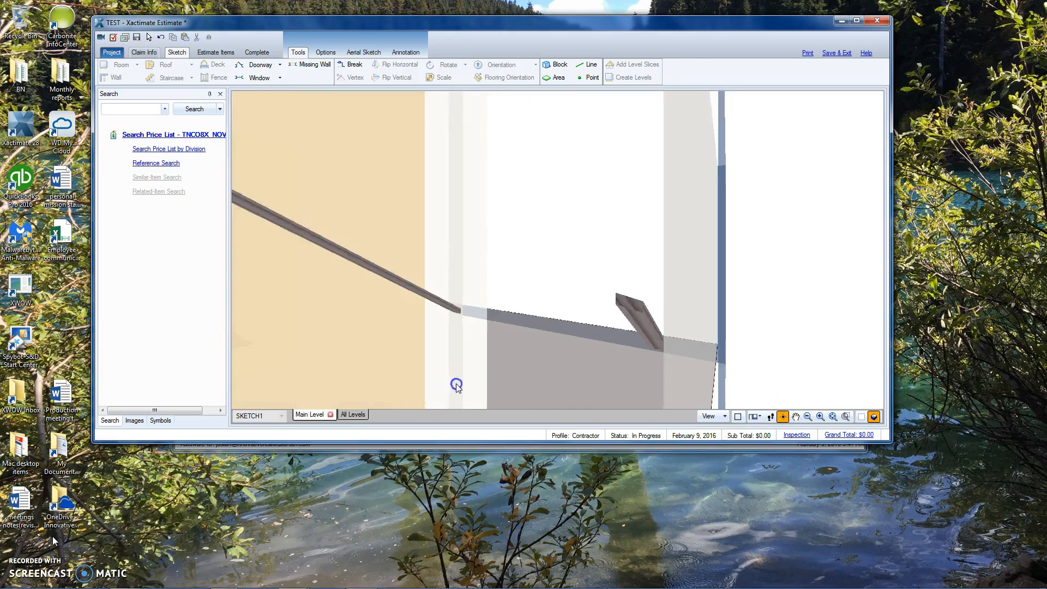